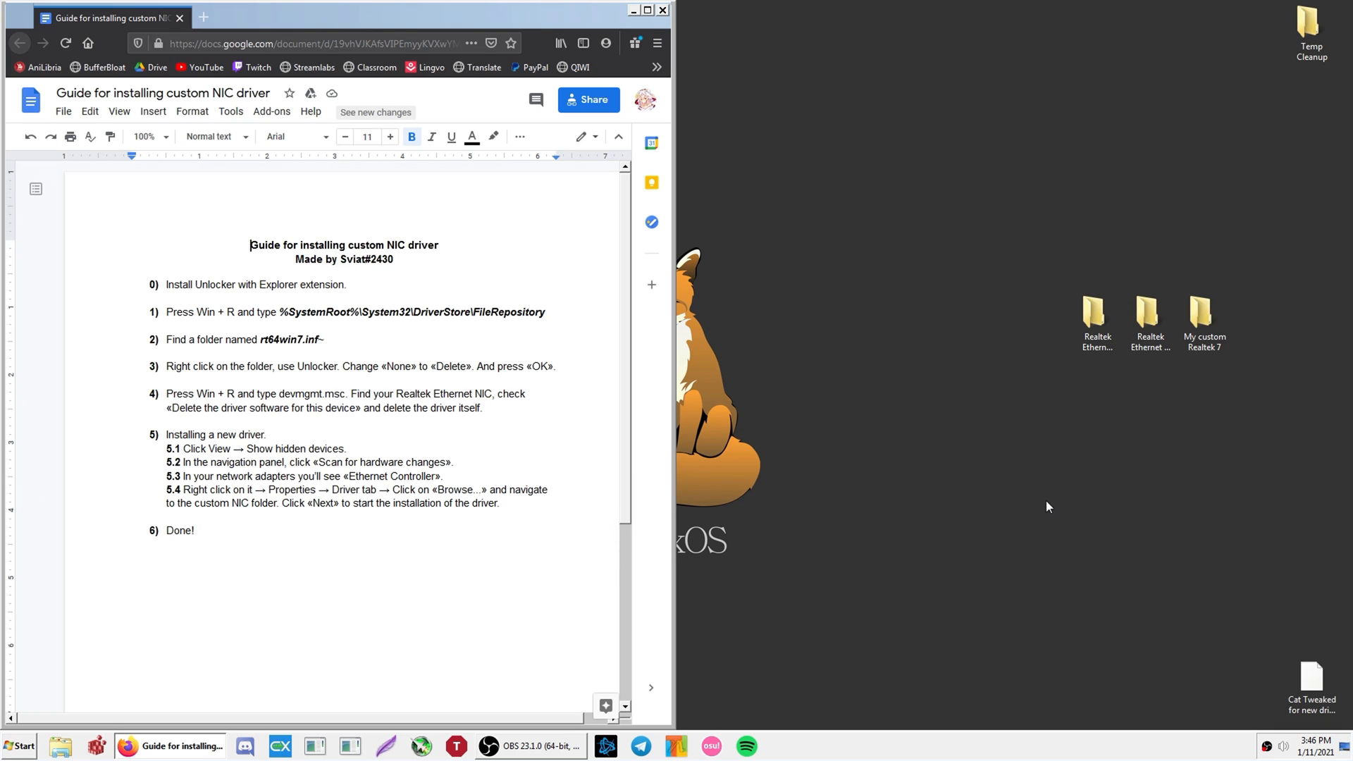
pyautogui.moveTo(1234, 392); pyautogui.dragTo(1063, 279)
pyautogui.click(1278, 401)
pyautogui.moveTo(1248, 384); pyautogui.dragTo(1086, 300)
pyautogui.click(1241, 406)
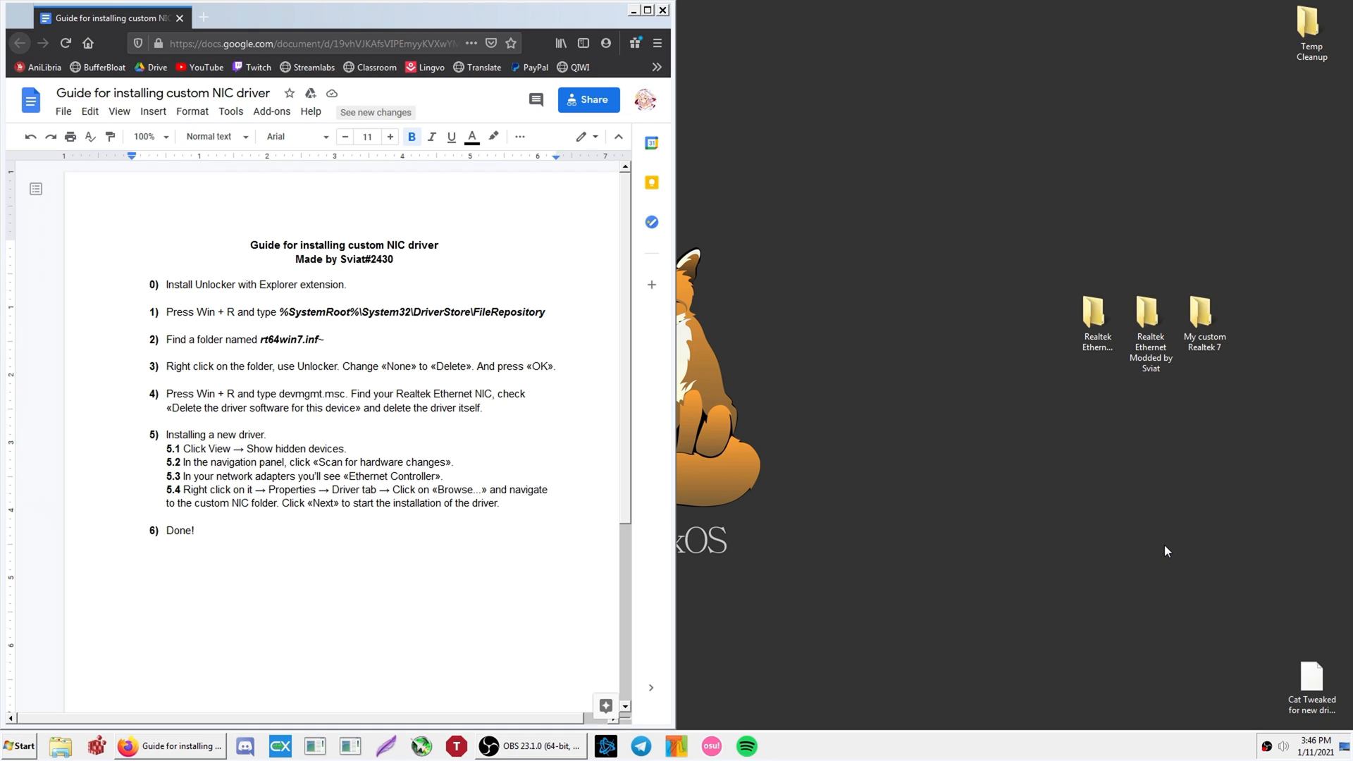
pyautogui.click(1154, 329)
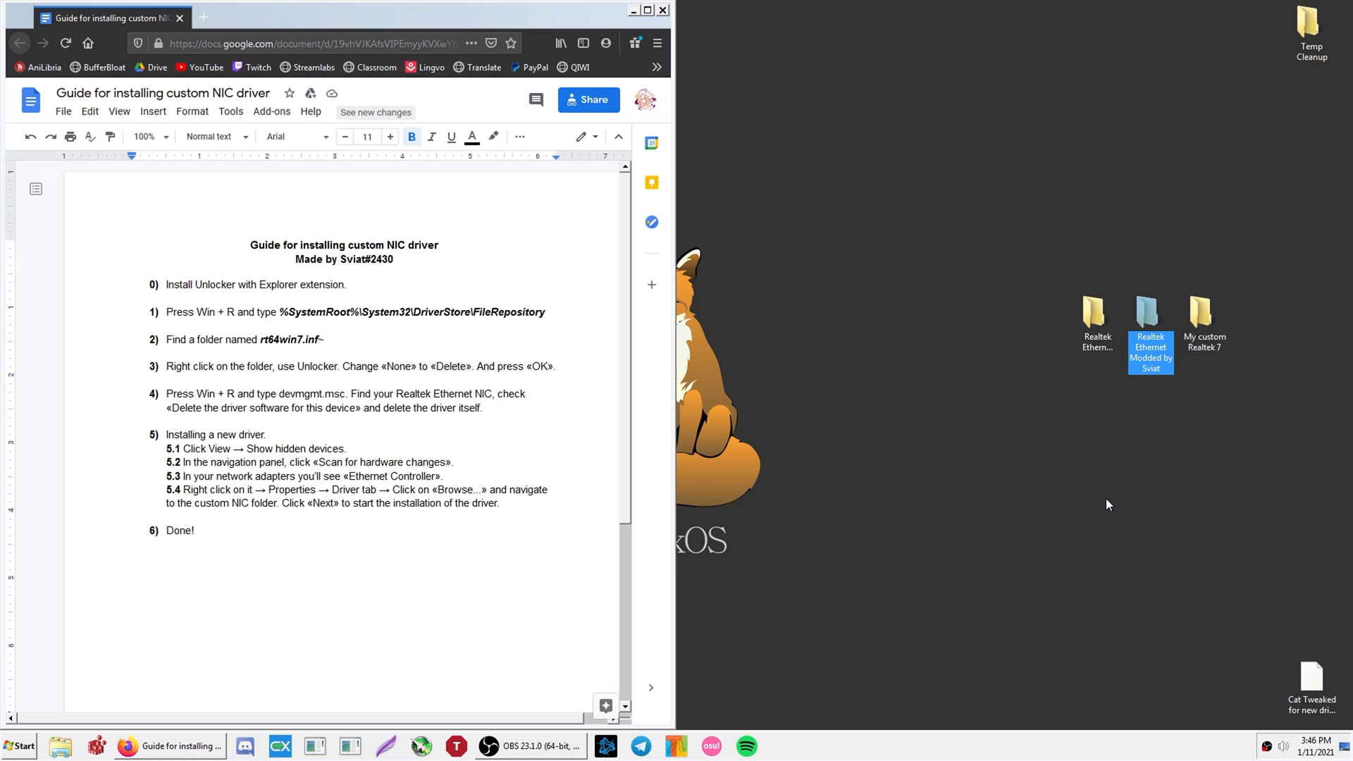
# Step: Open the default and the modded Realtek Ethernet driver folders from the desktop side by side
pyautogui.doubleClick(1085, 321)
pyautogui.moveTo(777, 157); pyautogui.dragTo(212, 155)
pyautogui.doubleClick(1149, 317)
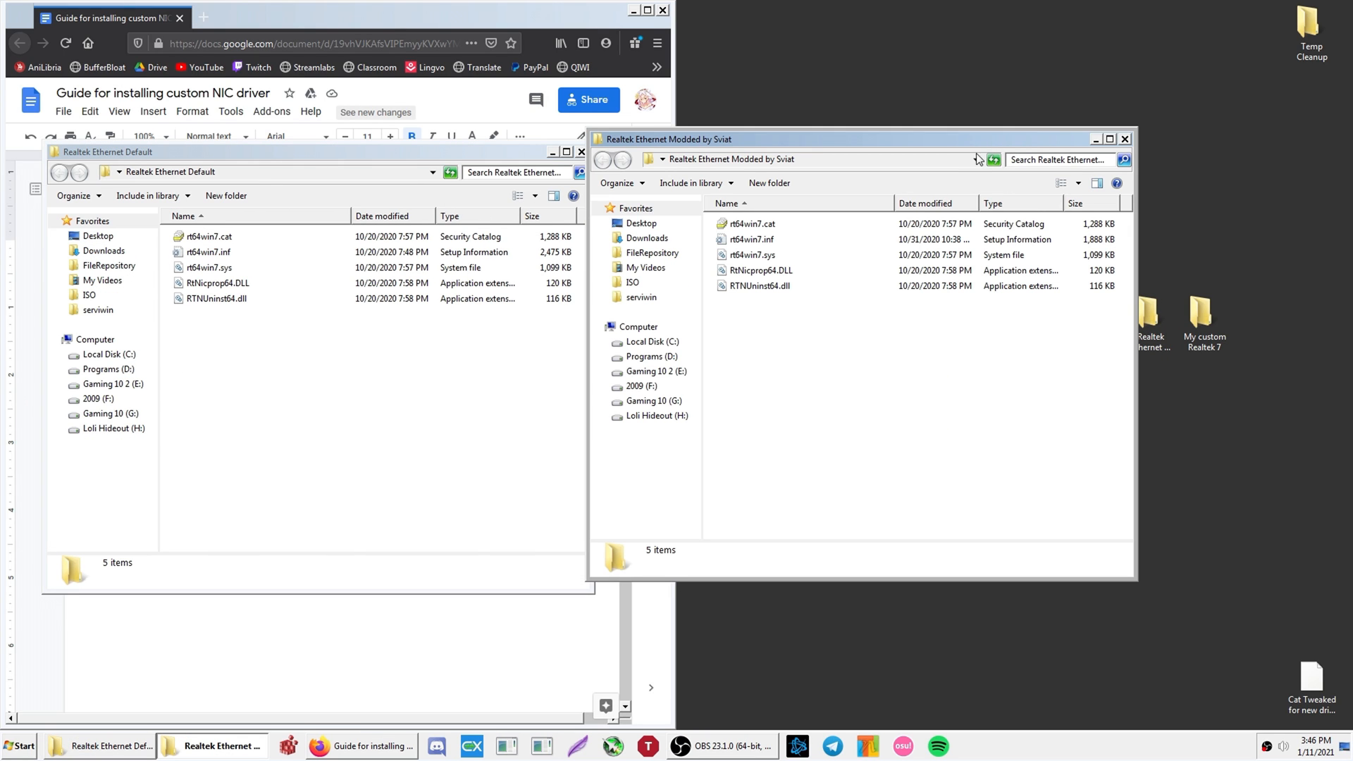
# Step: Compare the driver files in the default and modded folders, especially the size and date of rt64win7.inf
pyautogui.moveTo(807, 381); pyautogui.dragTo(775, 271)
pyautogui.moveTo(268, 386); pyautogui.dragTo(215, 267)
pyautogui.click(352, 336)
pyautogui.click(248, 238)
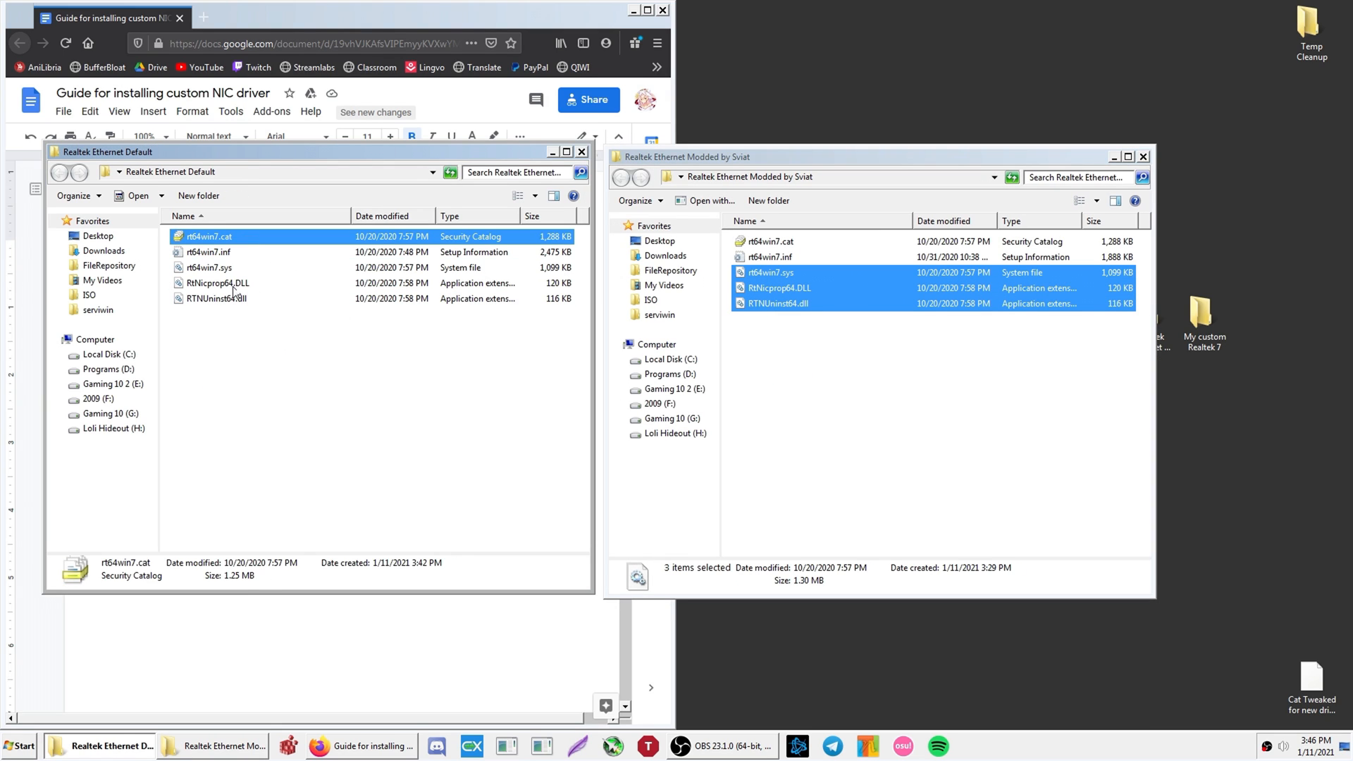
pyautogui.click(789, 256)
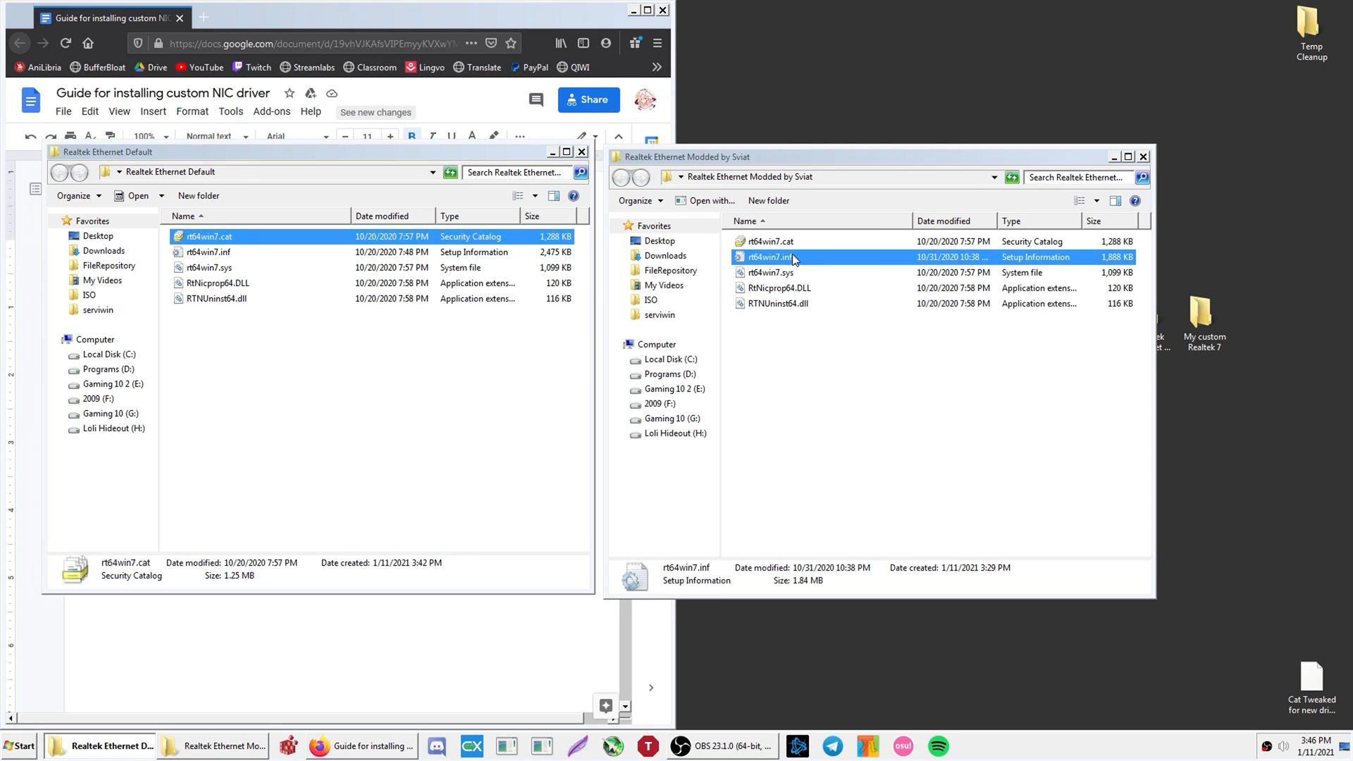
pyautogui.click(491, 252)
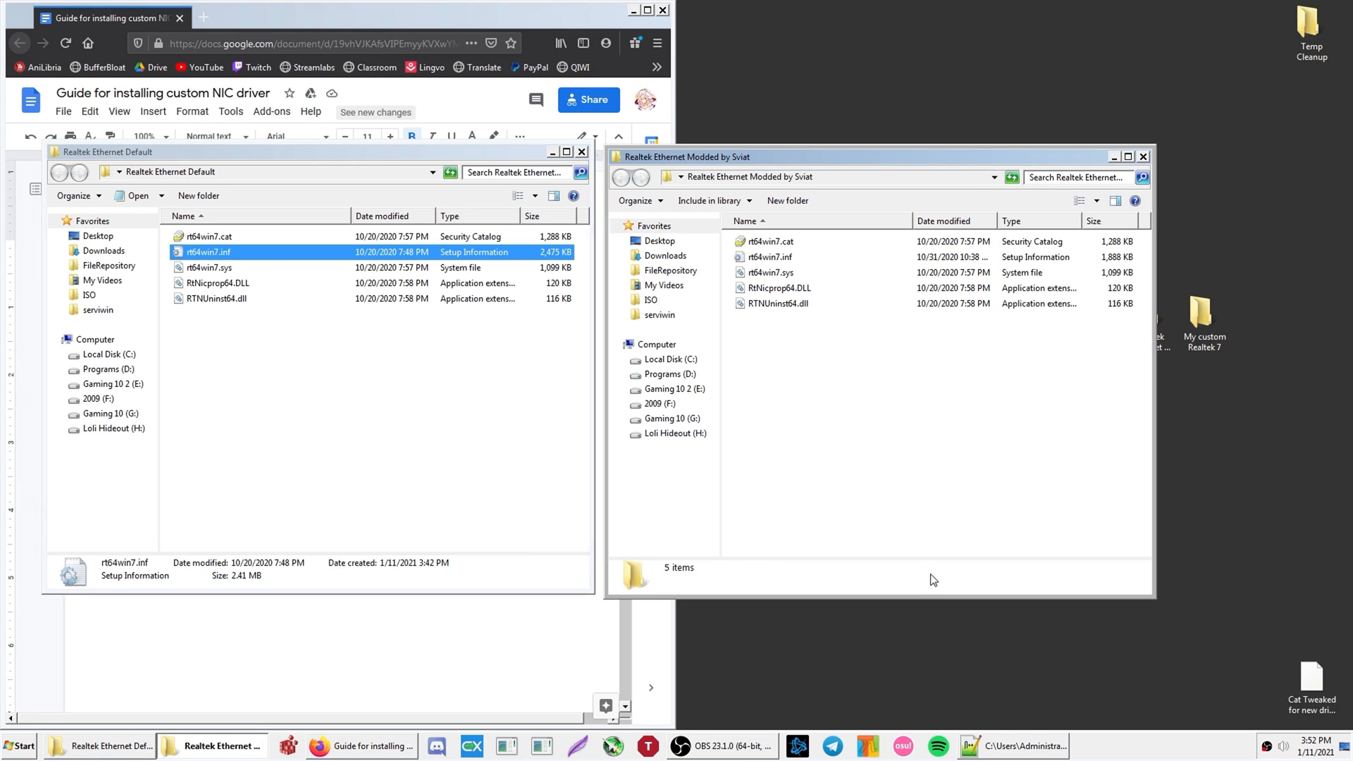
# Step: Run devmgmt.msc and open the properties of the Realtek PCIe GbE Family Controller network adapter
pyautogui.press('super+r')
pyautogui.write('dev')
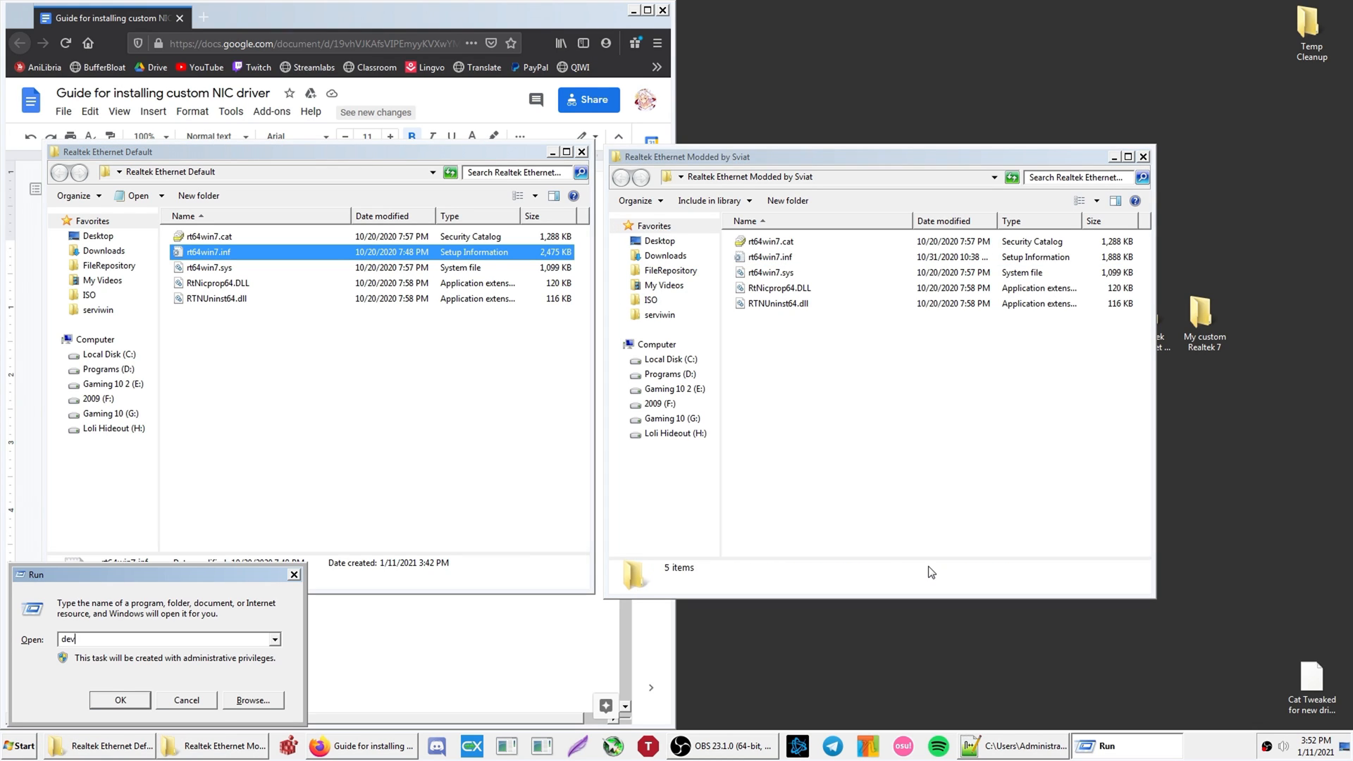
pyautogui.write('mgmt.msc')
pyautogui.press('Return')
pyautogui.click(196, 323)
pyautogui.doubleClick(196, 322)
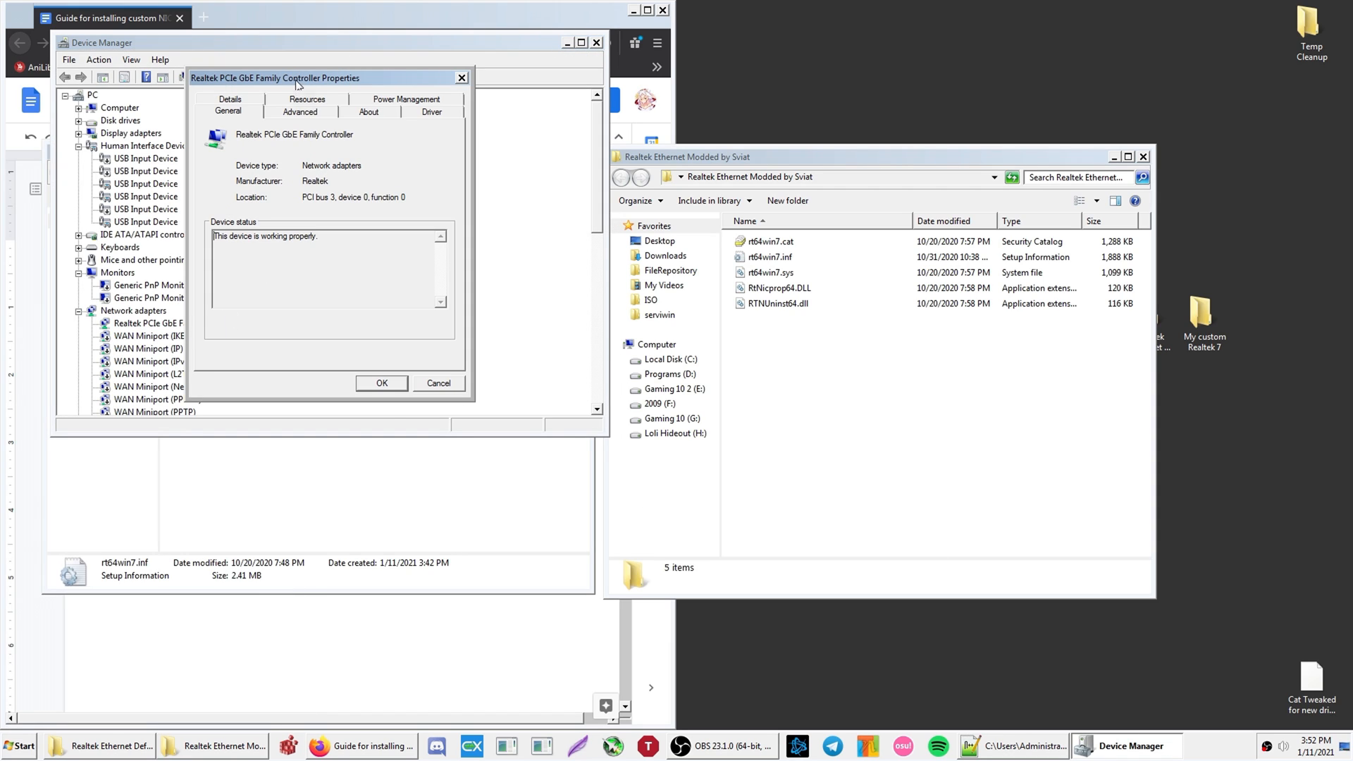
pyautogui.moveTo(295, 80); pyautogui.dragTo(450, 98)
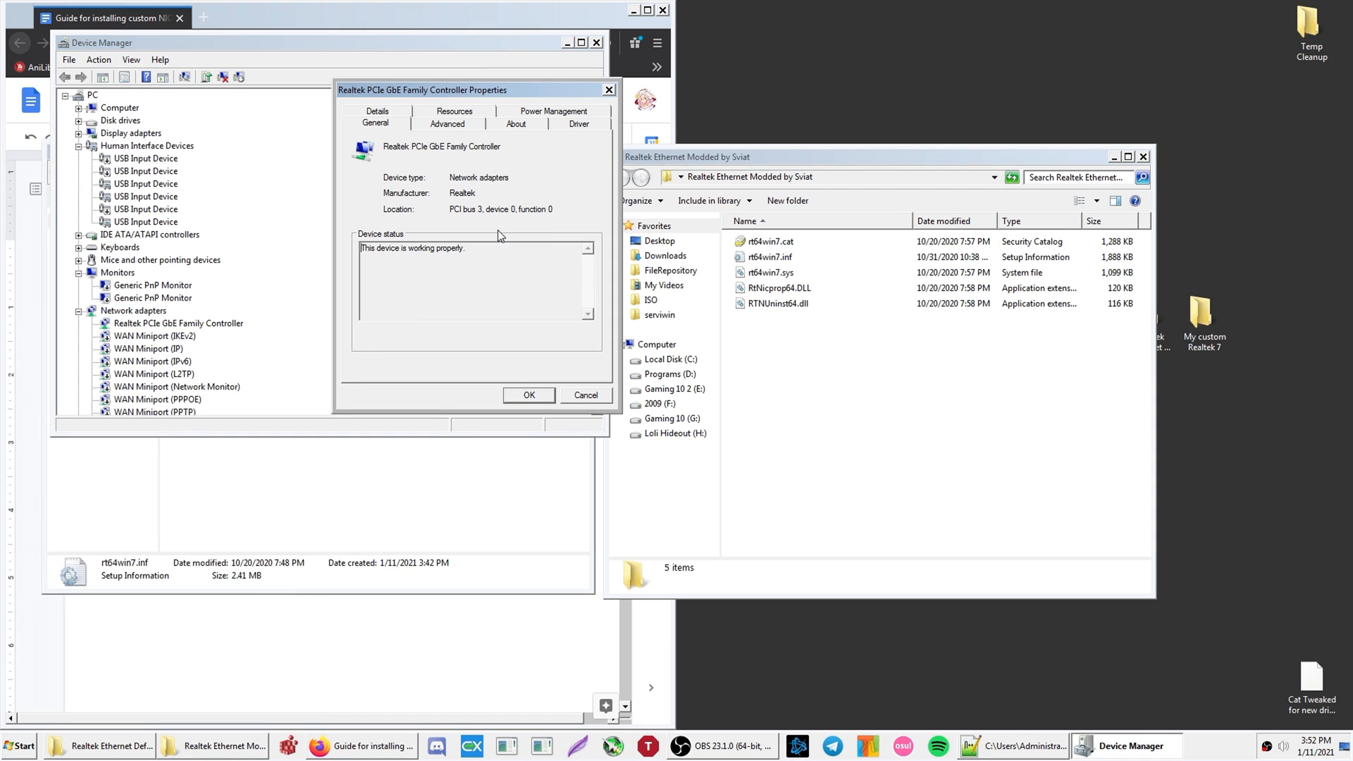
# Step: Review the adapter's Advanced properties and Power Management settings, then close Device Manager without changing anything
pyautogui.click(449, 126)
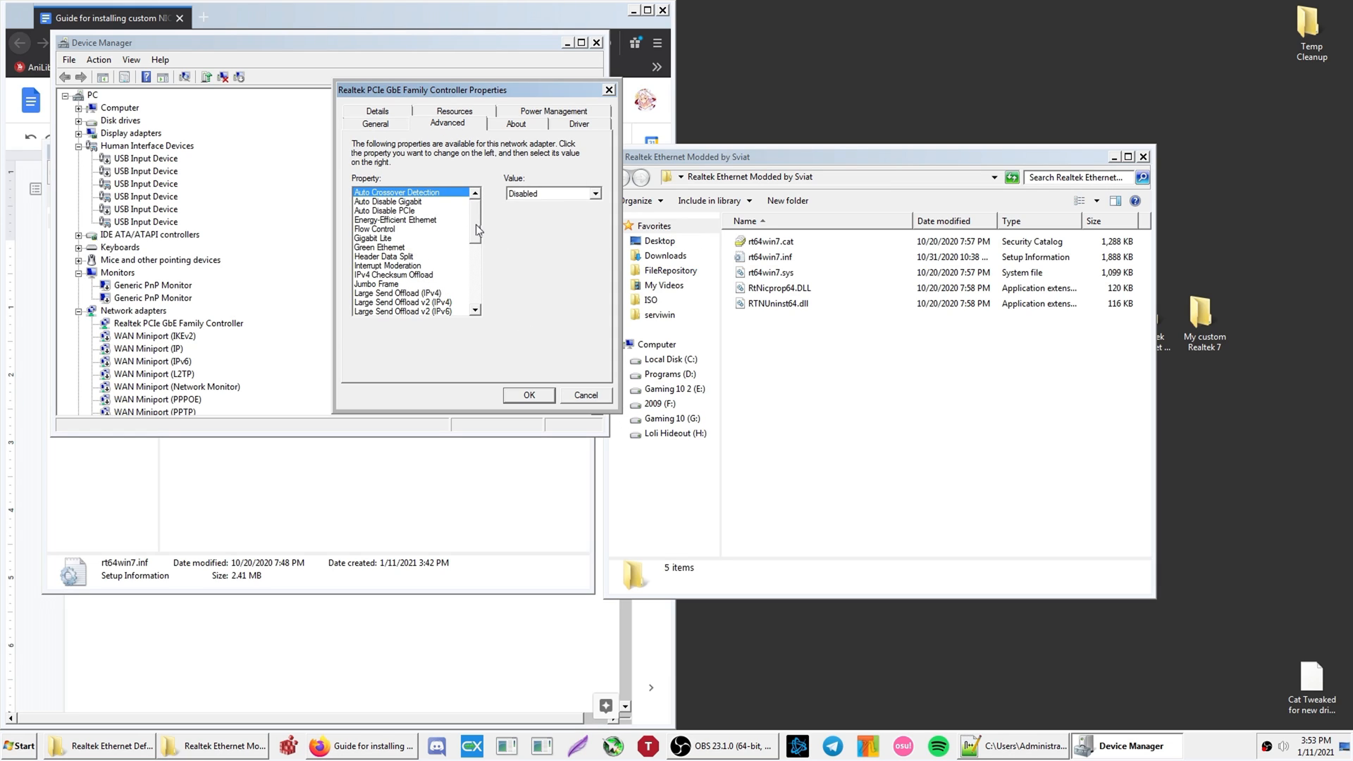
pyautogui.moveTo(476, 224); pyautogui.dragTo(476, 286)
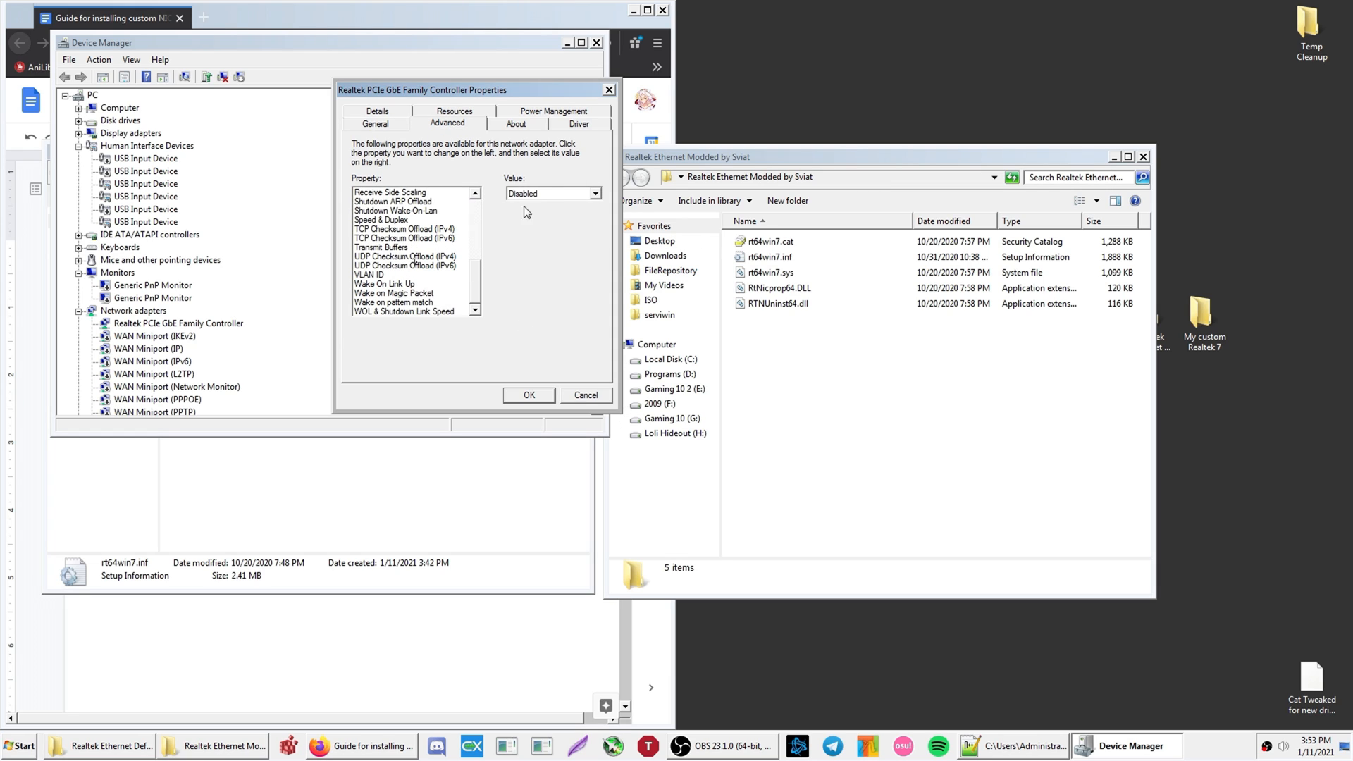
pyautogui.click(545, 113)
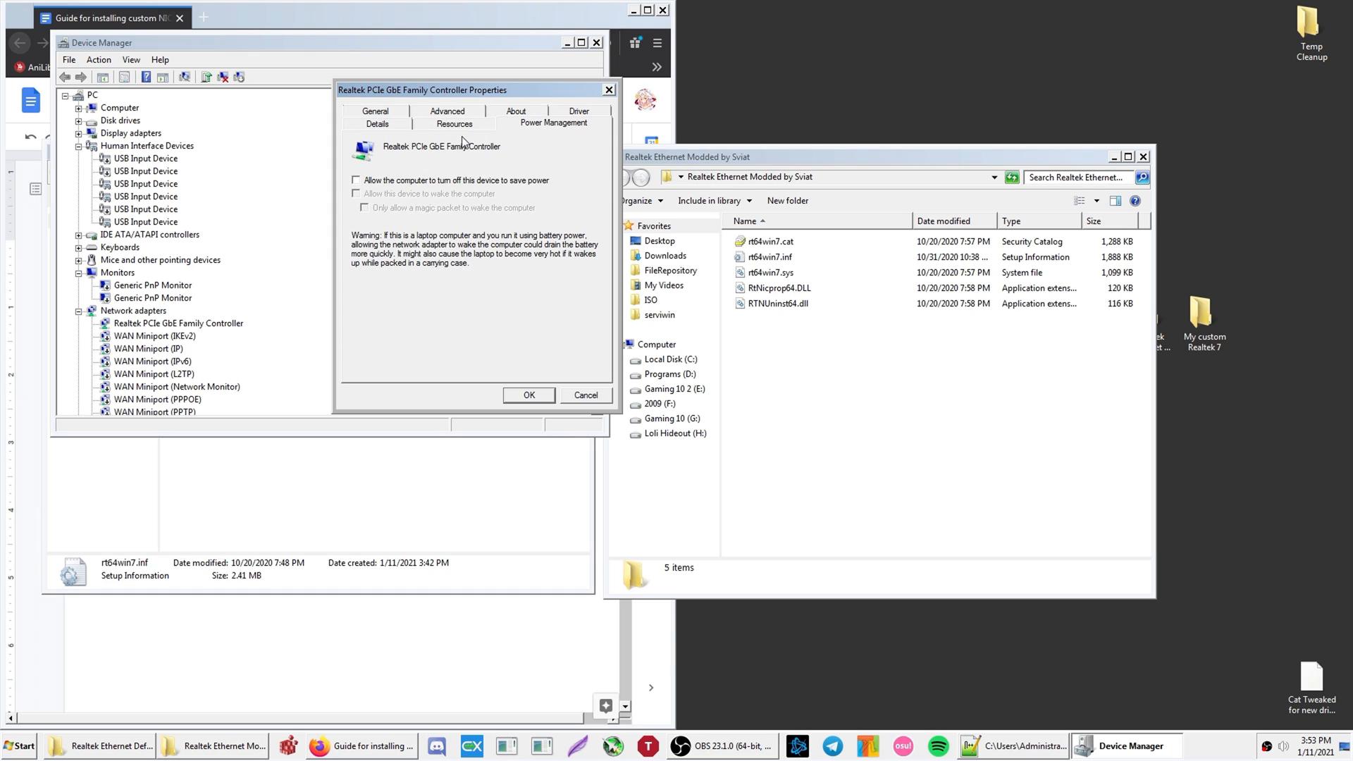
pyautogui.click(585, 394)
pyautogui.click(596, 42)
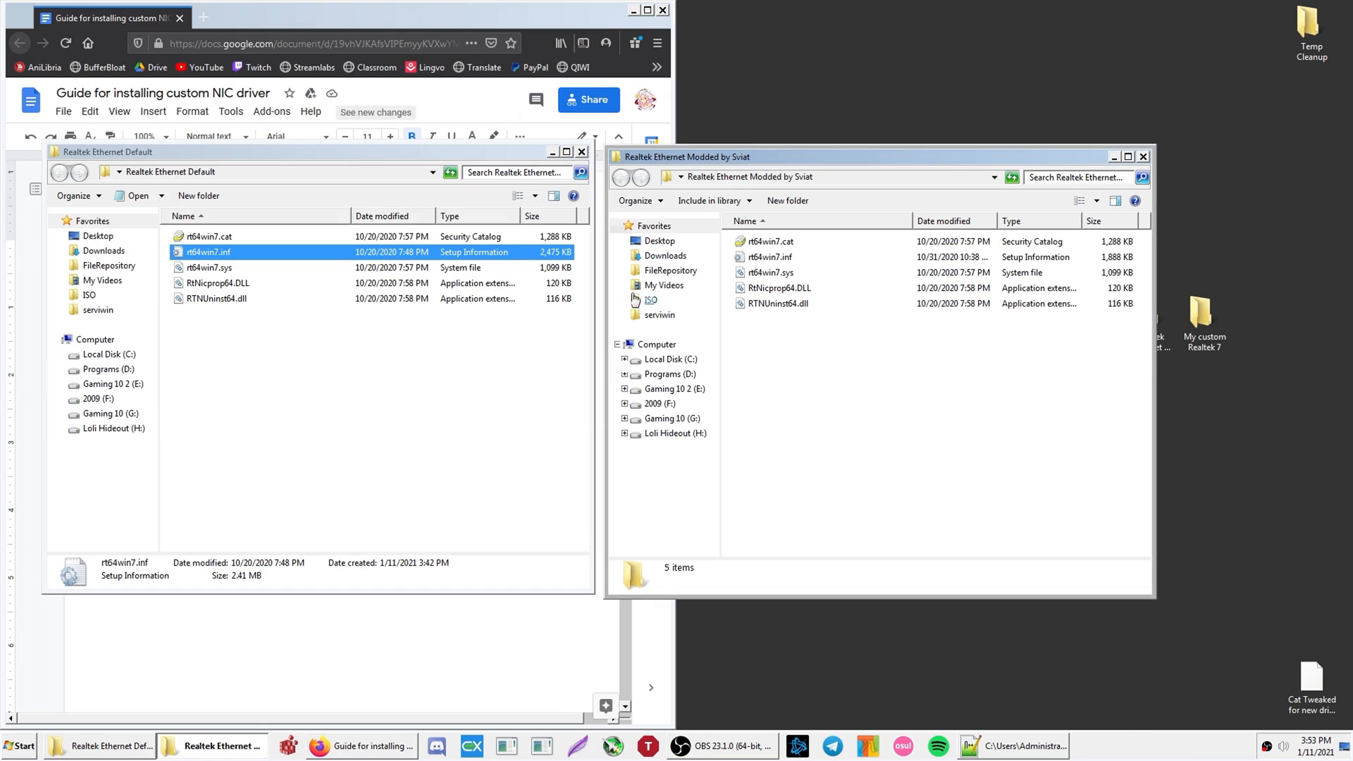
# Step: Open rt64win7.inf from the modded driver folder in Notepad++ and check the line count at its end
pyautogui.click(412, 400)
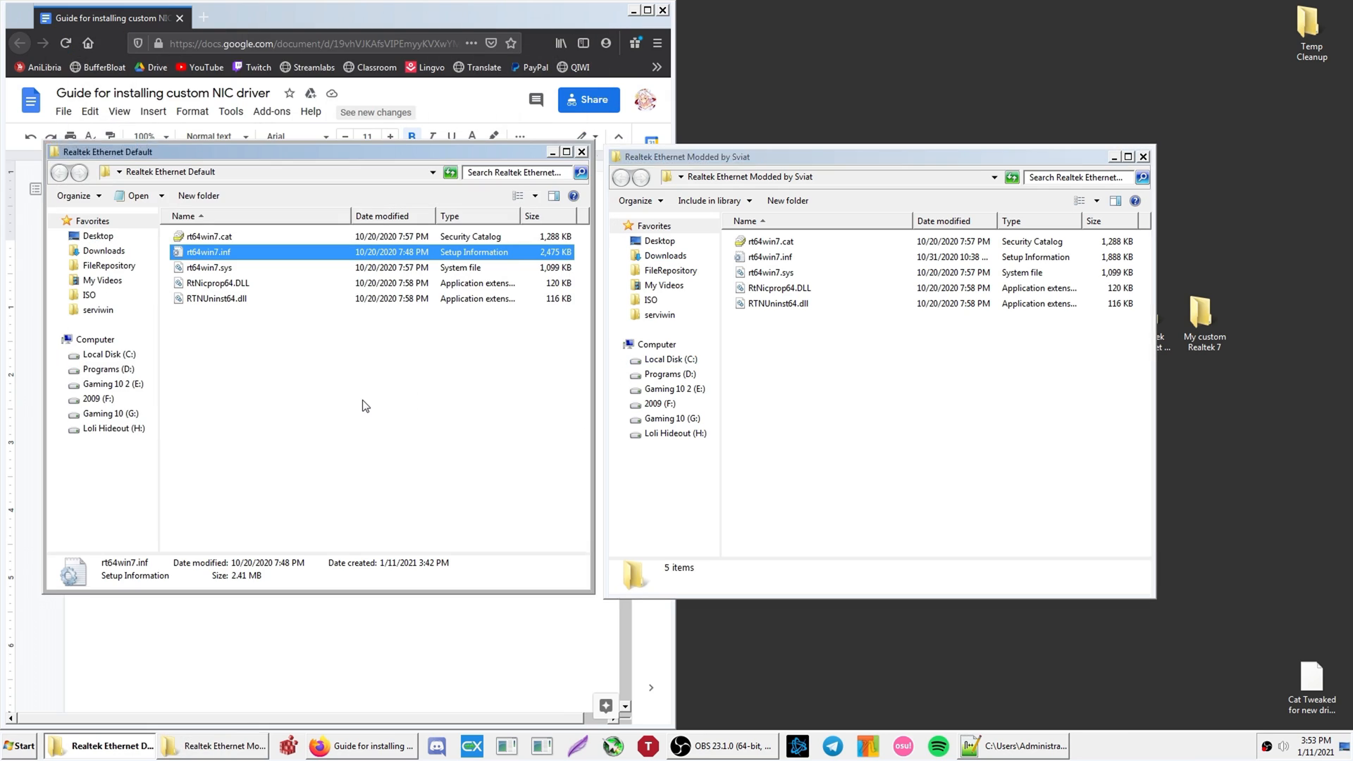
pyautogui.click(943, 258)
pyautogui.rightClick(797, 259)
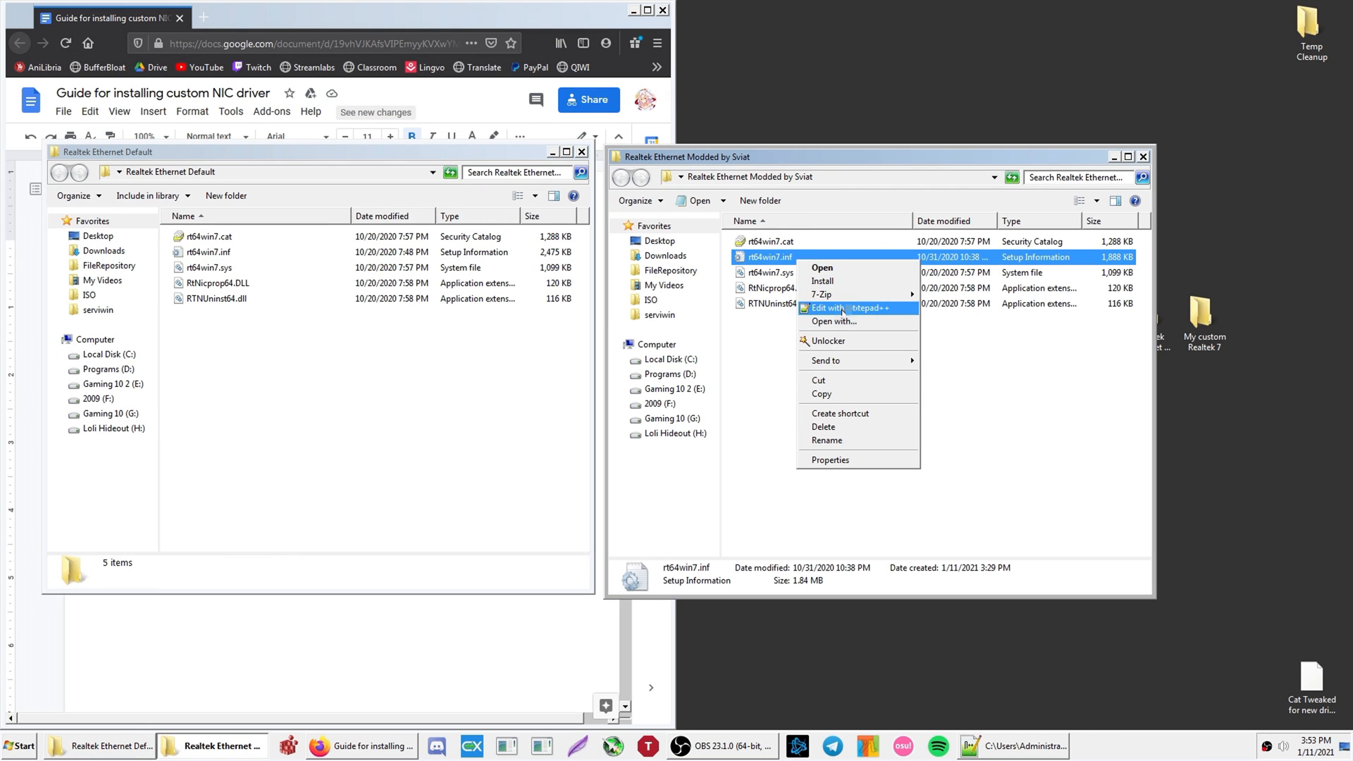
pyautogui.click(844, 310)
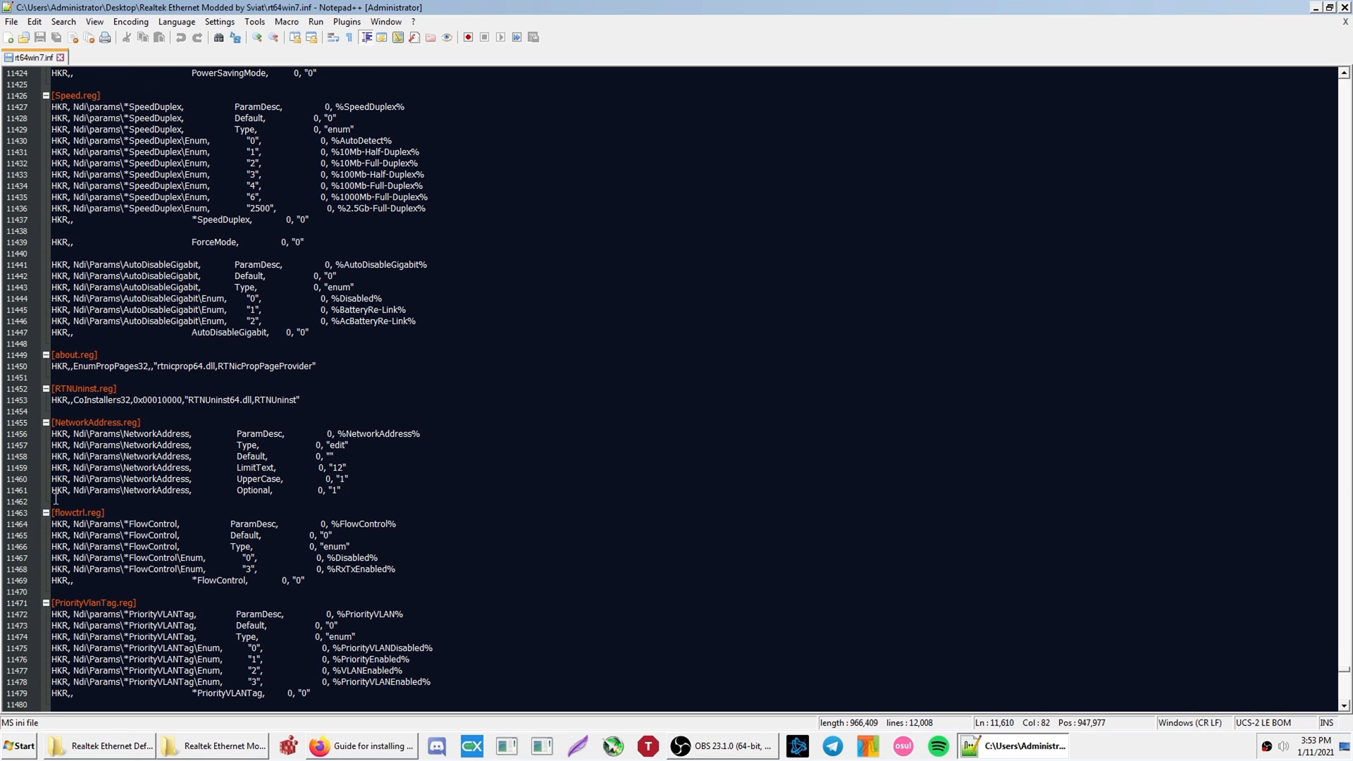
pyautogui.scroll(-12, 1207, 406)
pyautogui.moveTo(1348, 678); pyautogui.dragTo(1348, 705)
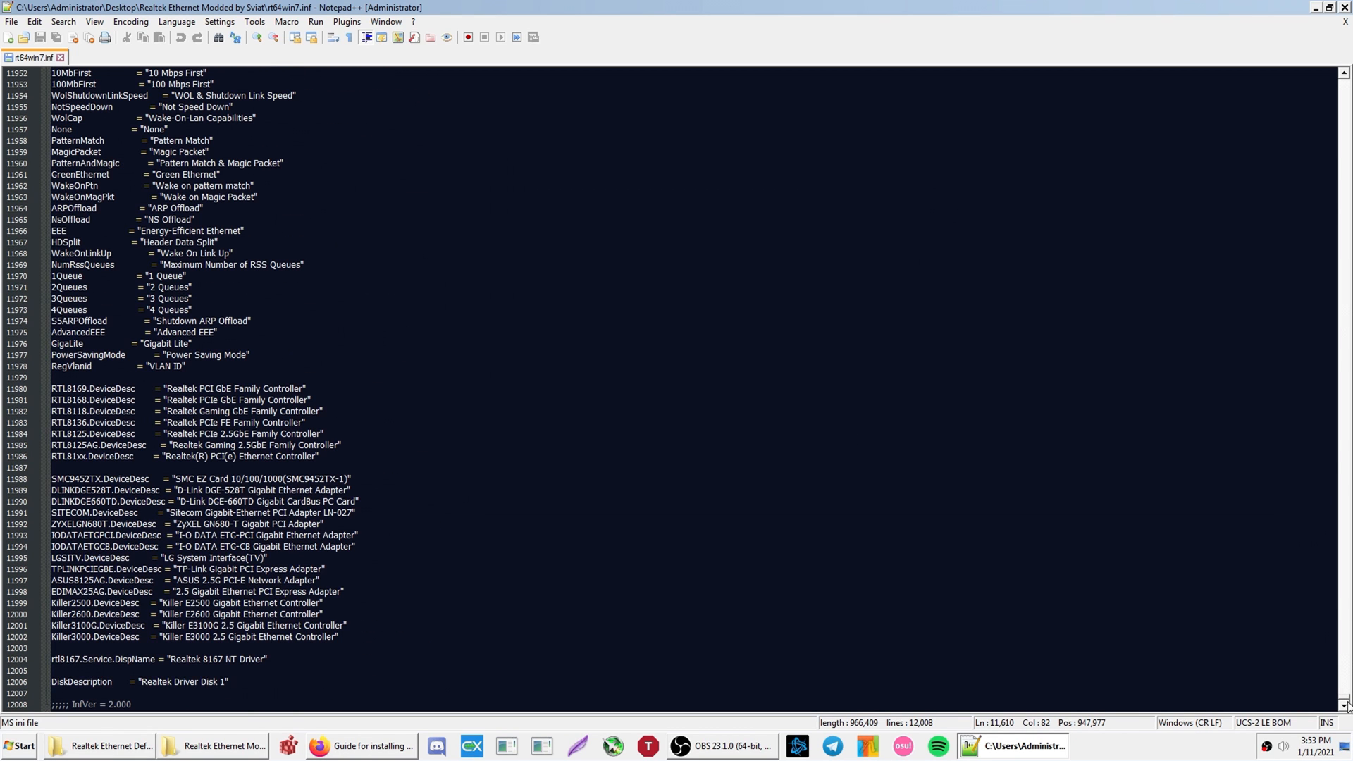
# Step: Open rt64win7.inf from the default driver folder in Notepad++ and check the line count at its end
pyautogui.click(121, 748)
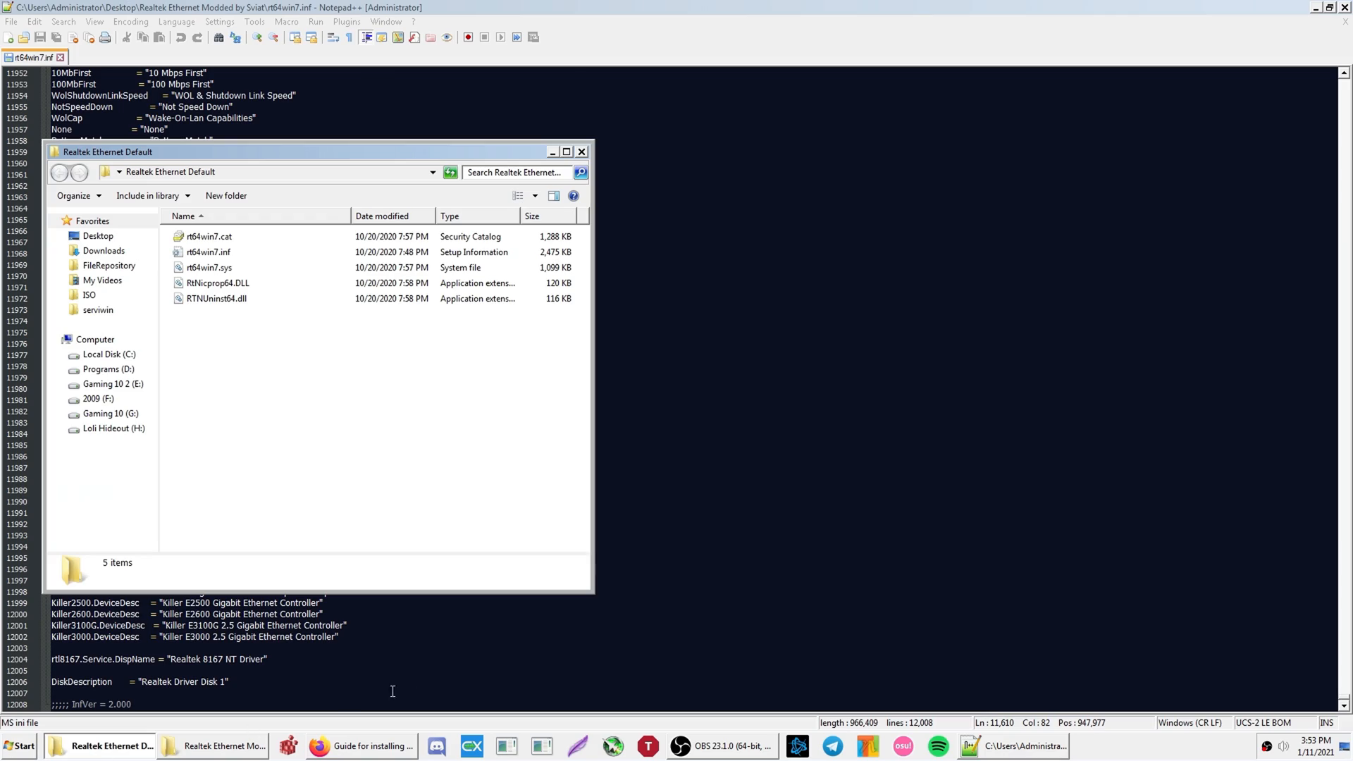
pyautogui.click(225, 255)
pyautogui.rightClick(226, 256)
pyautogui.click(285, 258)
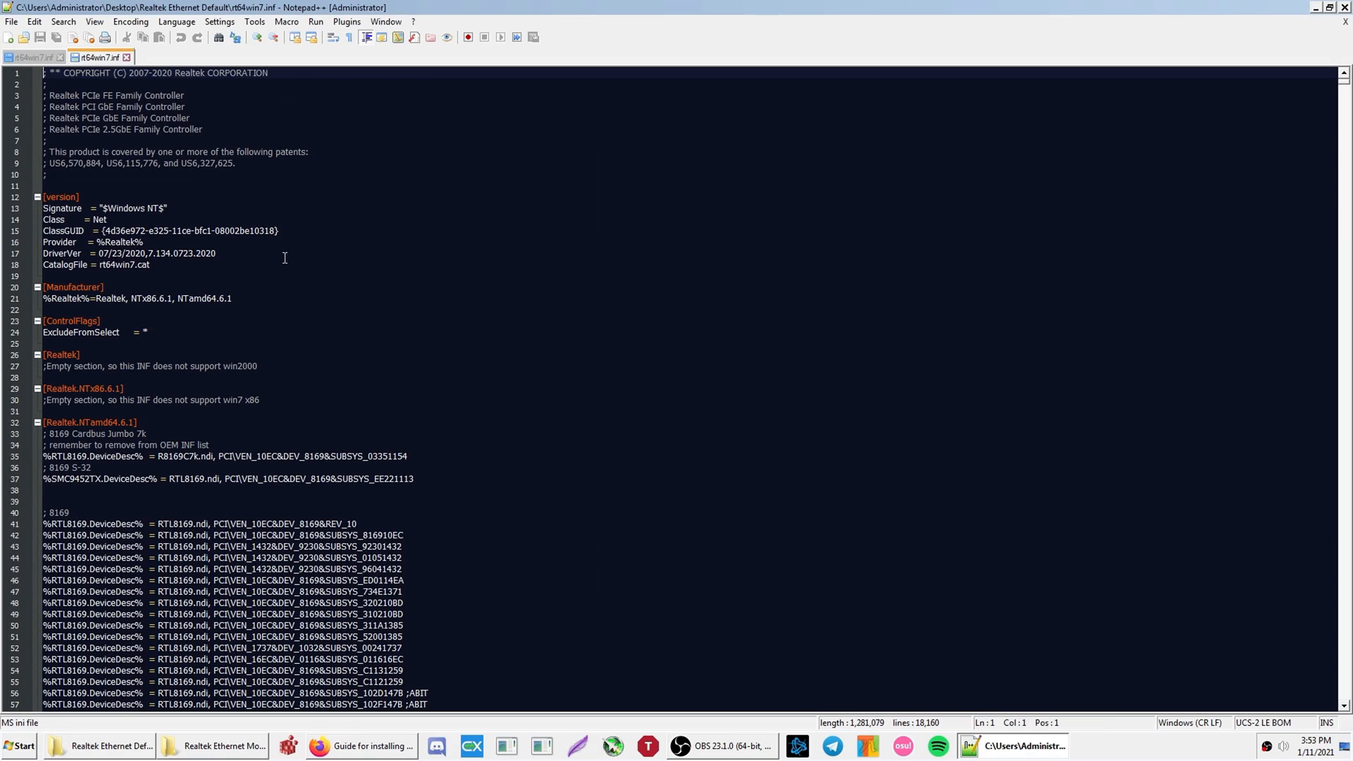
pyautogui.moveTo(1344, 79); pyautogui.dragTo(1343, 728)
pyautogui.click(112, 702)
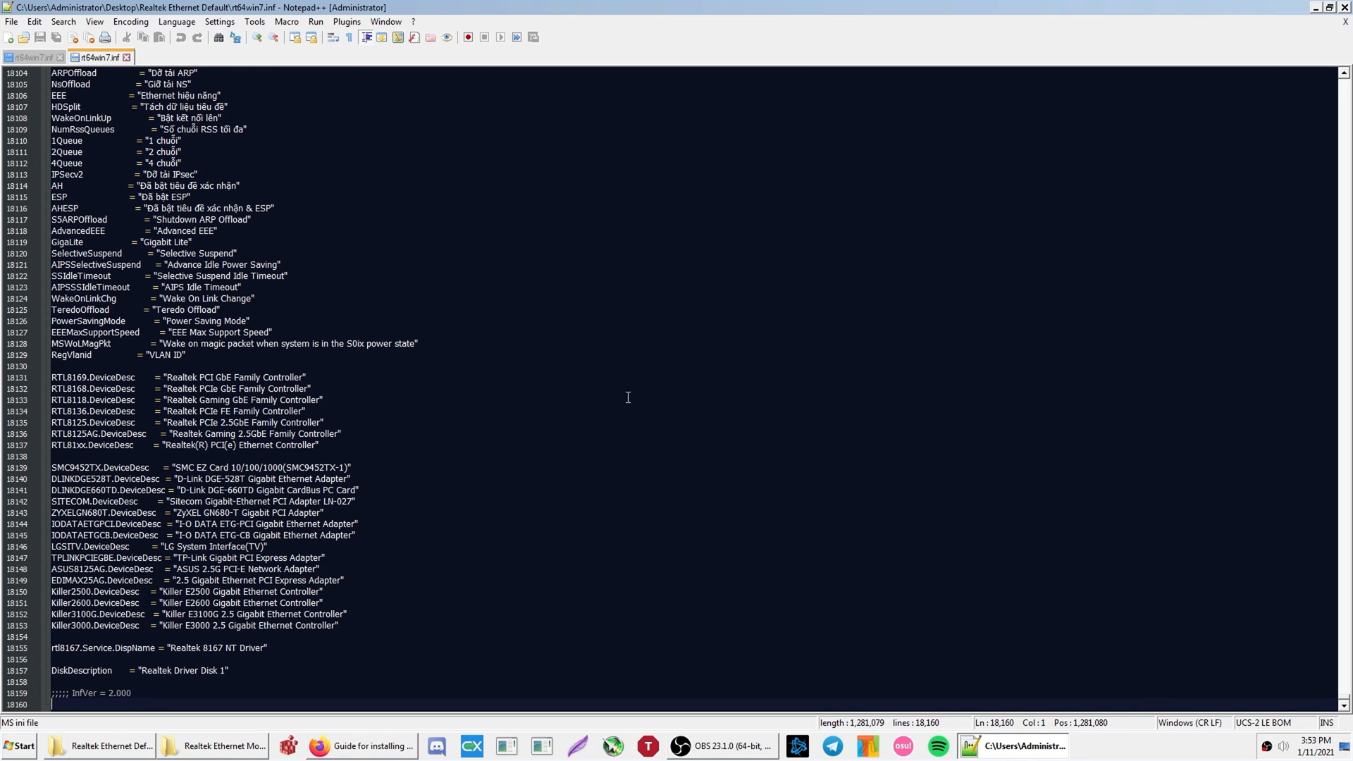
# Step: Close Notepad++ and both Realtek Ethernet driver folder windows
pyautogui.hotkey('alt', 'F4')
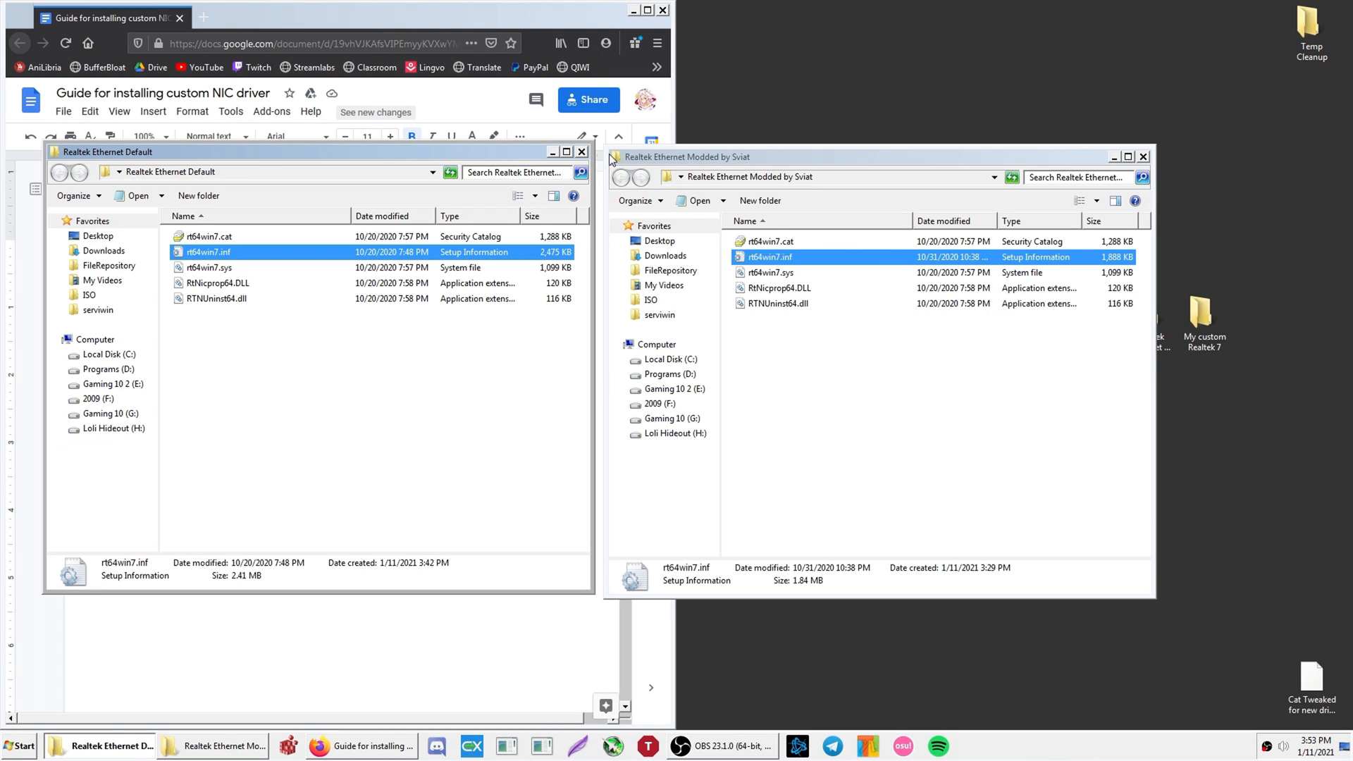
pyautogui.click(581, 152)
pyautogui.click(1143, 157)
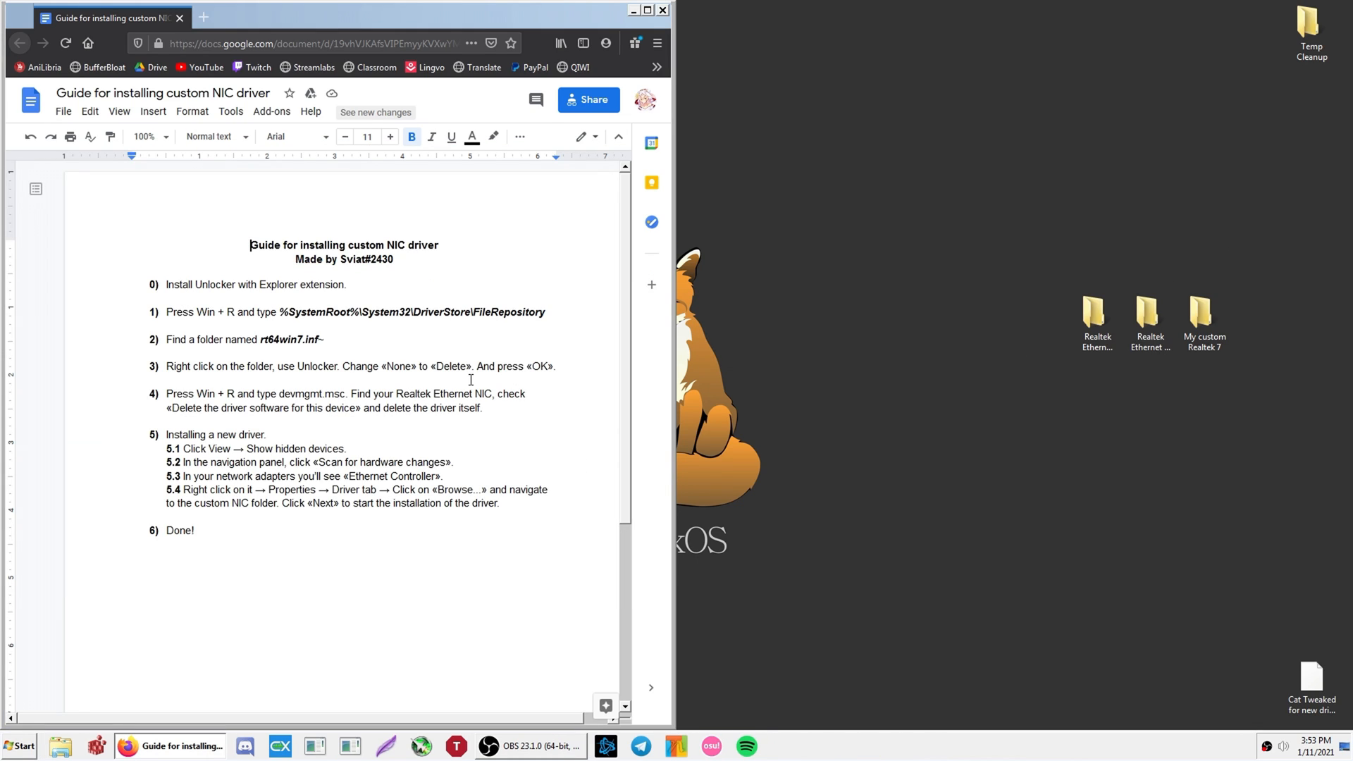
pyautogui.moveTo(349, 286); pyautogui.dragTo(194, 286)
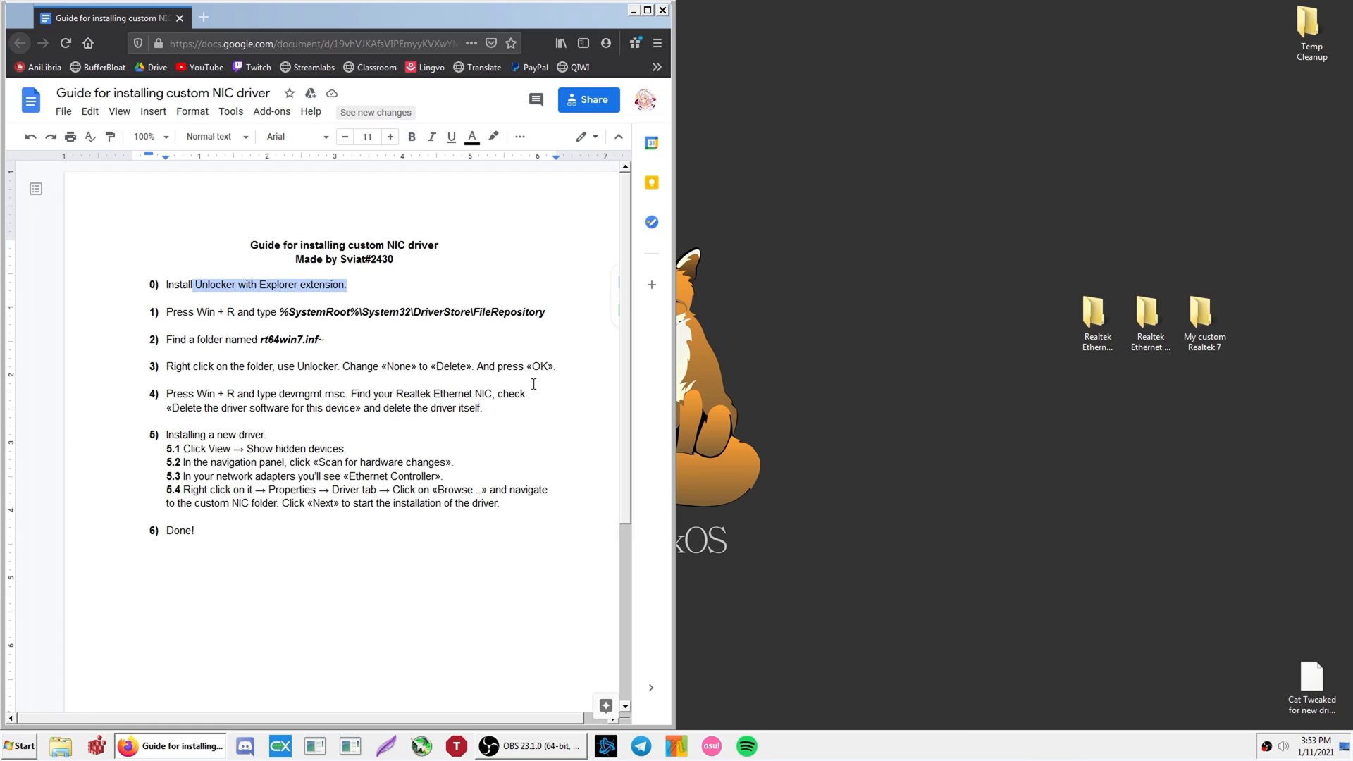
pyautogui.click(262, 286)
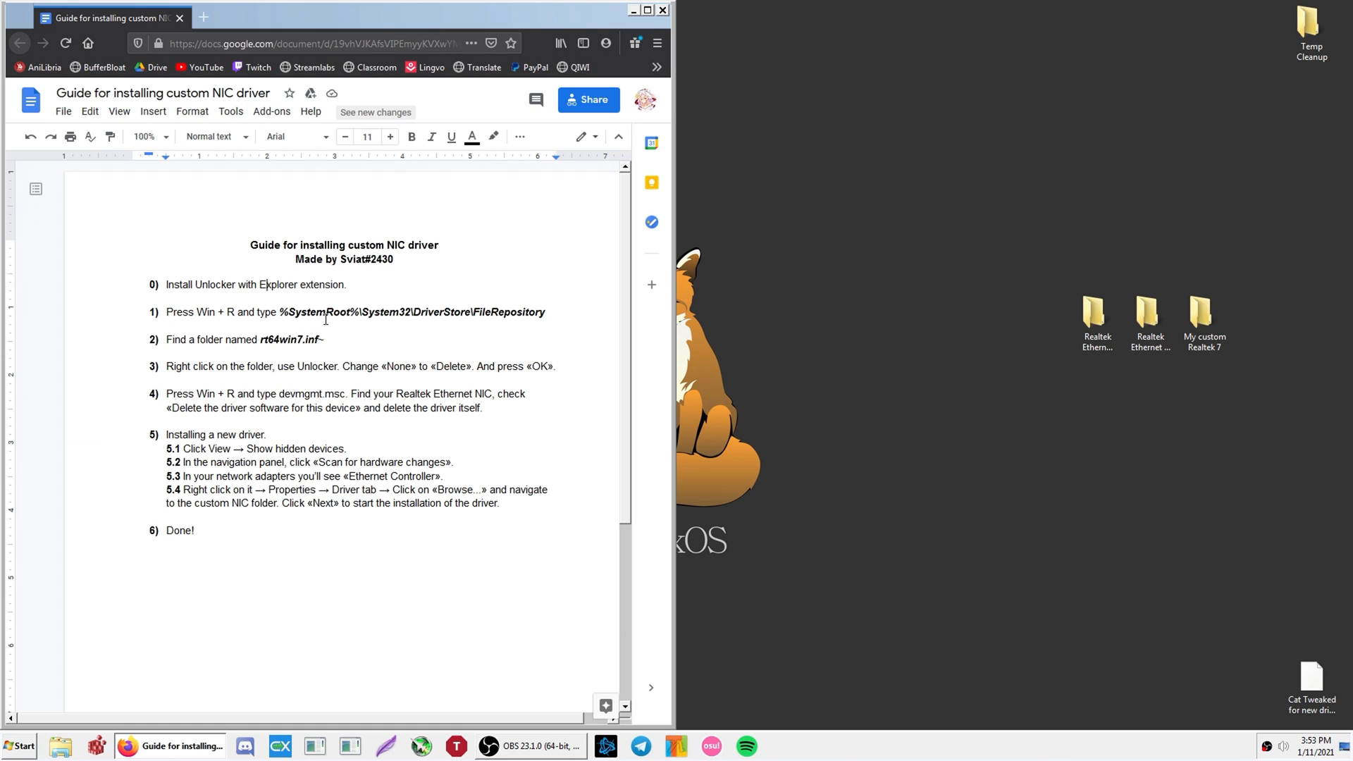
# Step: Copy the path %SystemRoot%\System32\DriverStore\FileRepository from the guide and open it through the Run dialog
pyautogui.press('super+r')
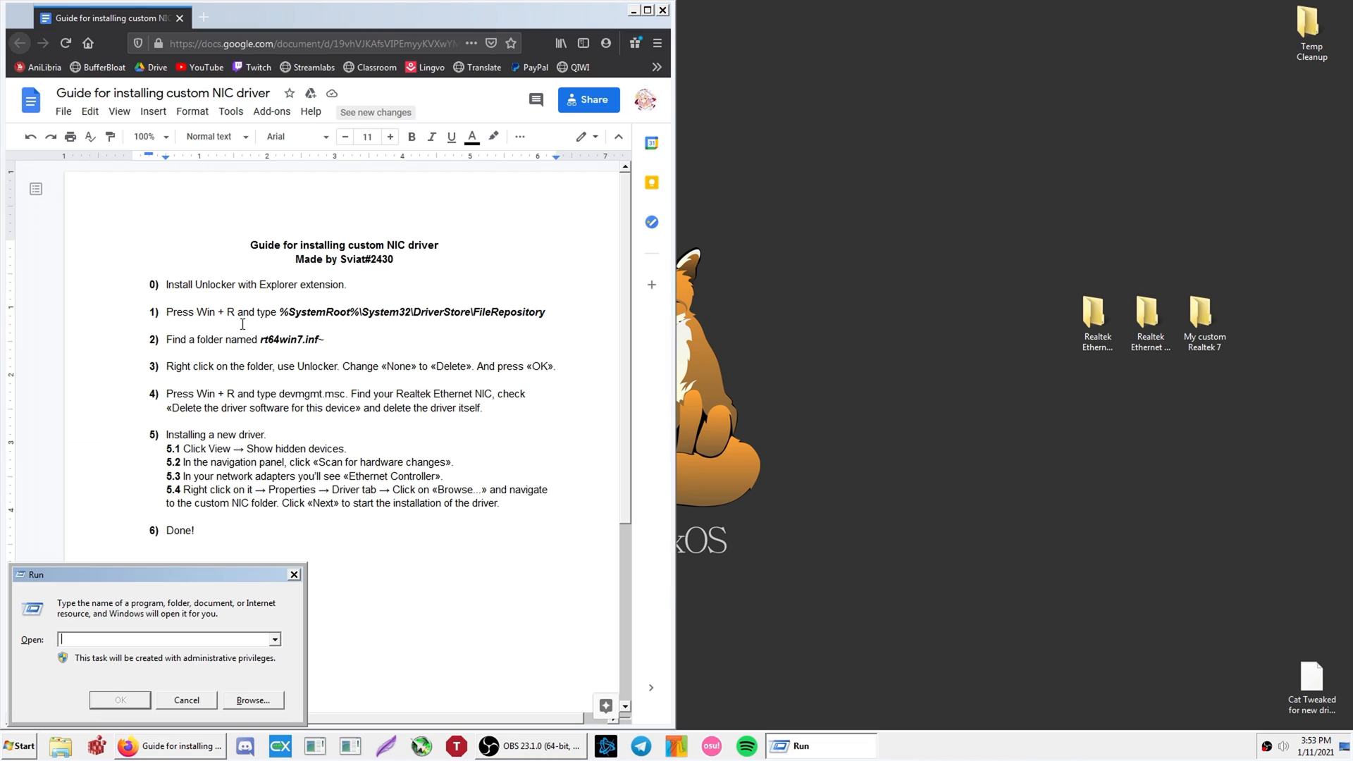
pyautogui.moveTo(165, 576); pyautogui.dragTo(712, 451)
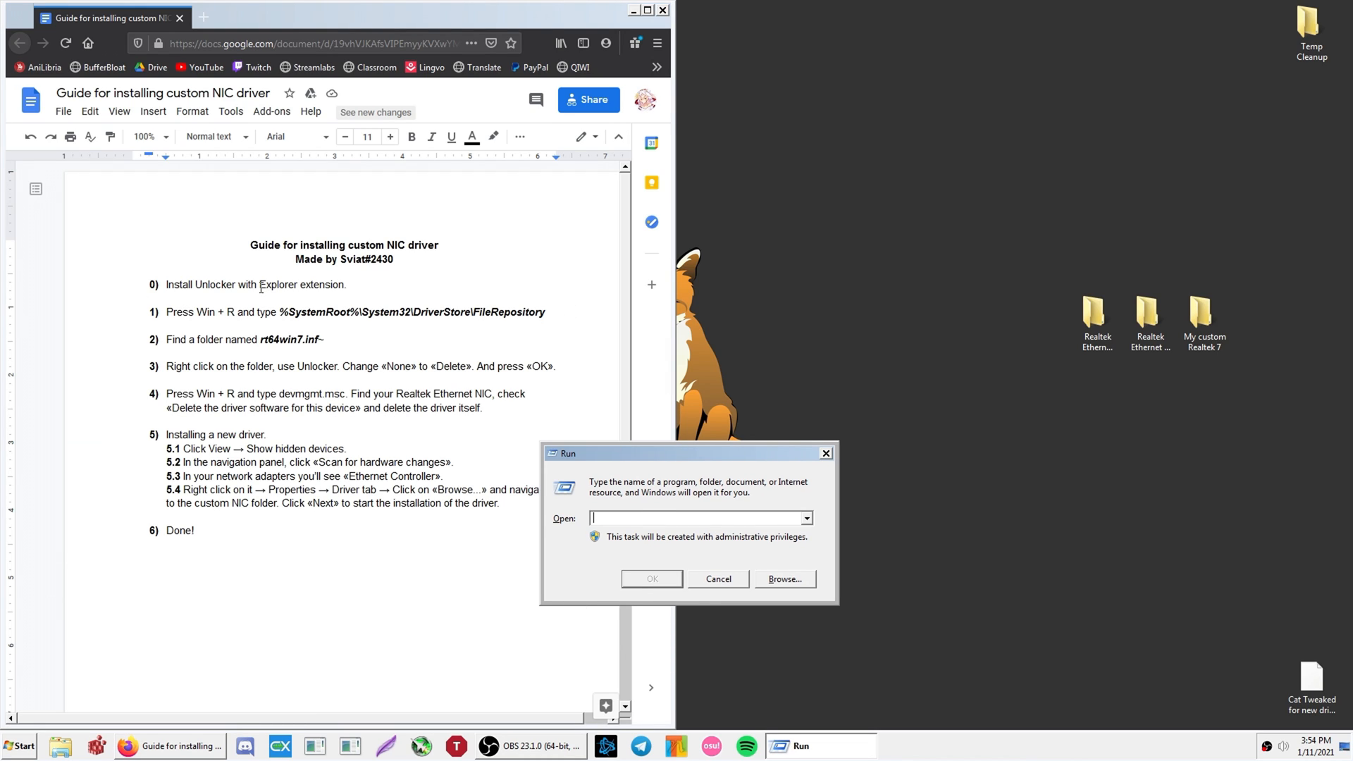
pyautogui.moveTo(548, 310); pyautogui.dragTo(280, 312)
pyautogui.hotkey('ctrl', 'c')
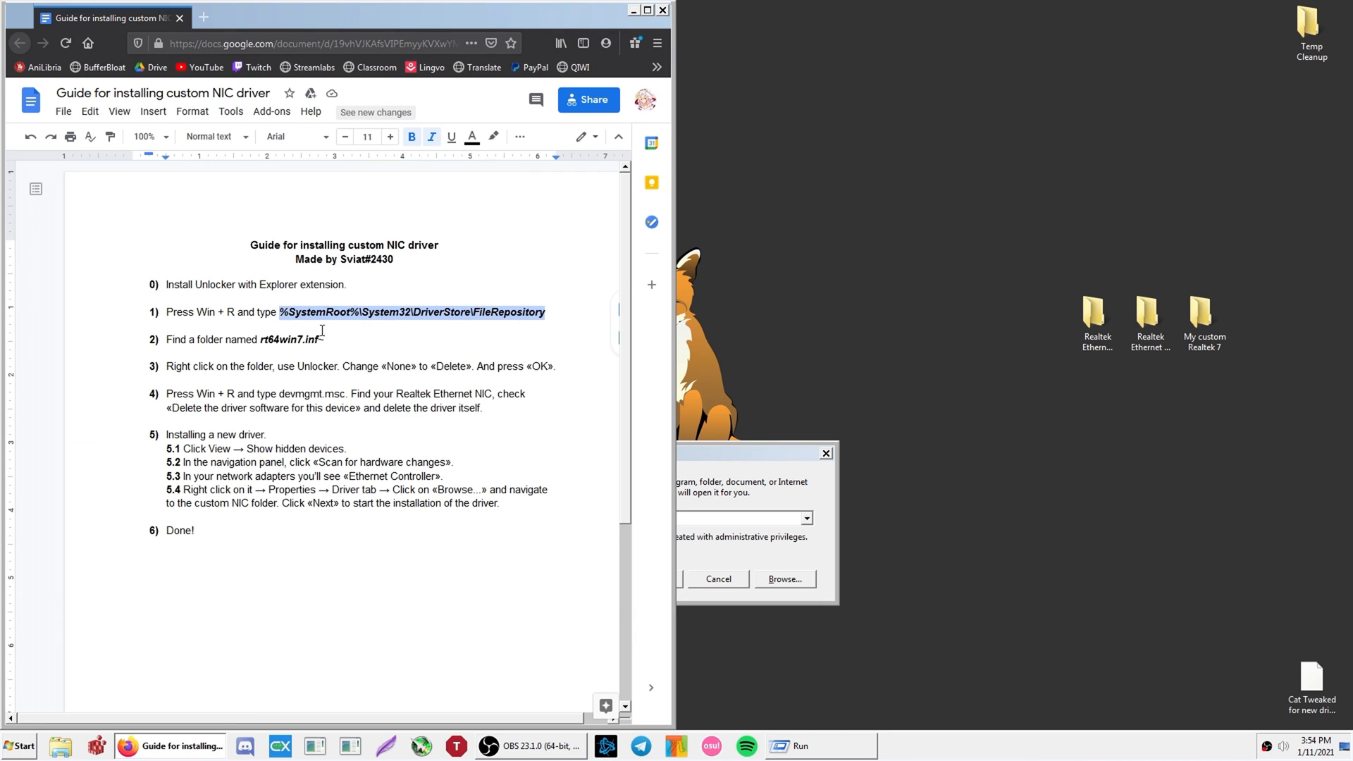
pyautogui.click(721, 497)
pyautogui.hotkey('ctrl', 'v')
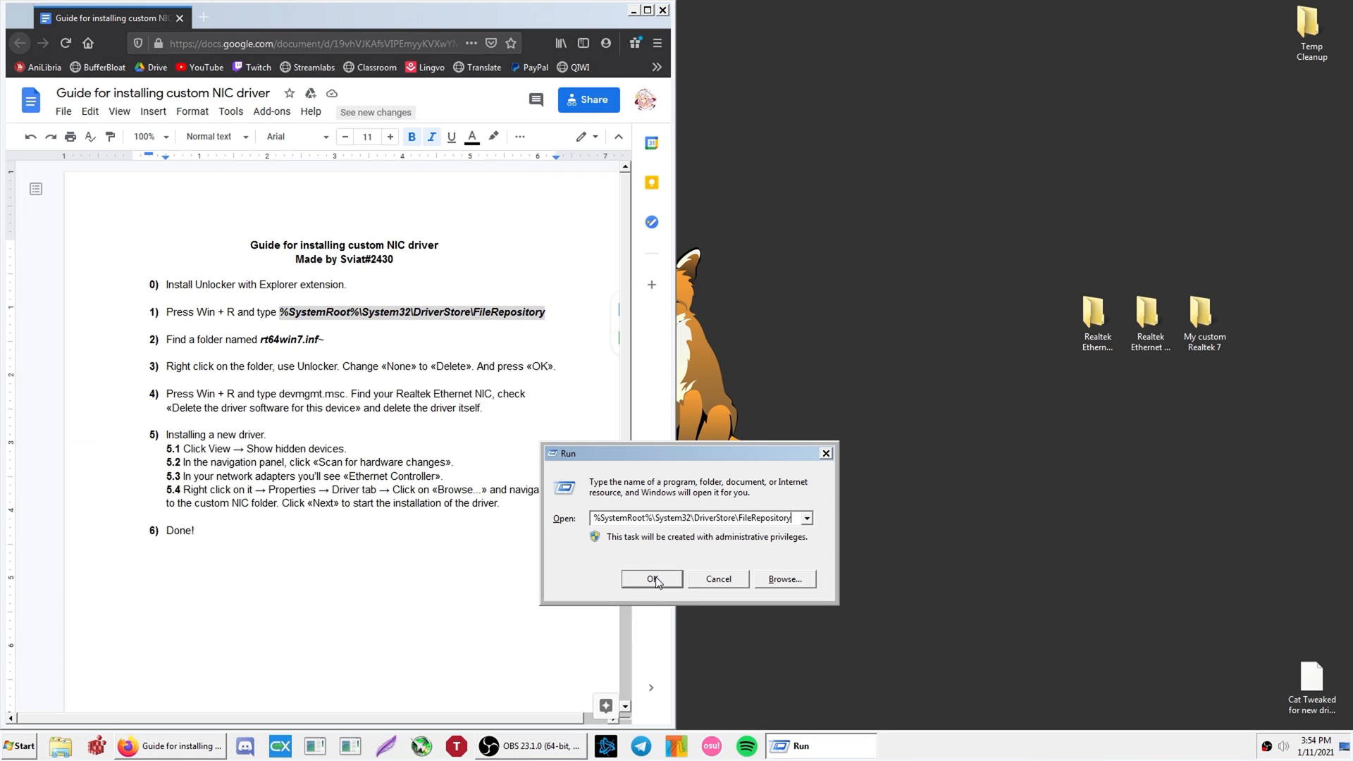
pyautogui.click(656, 579)
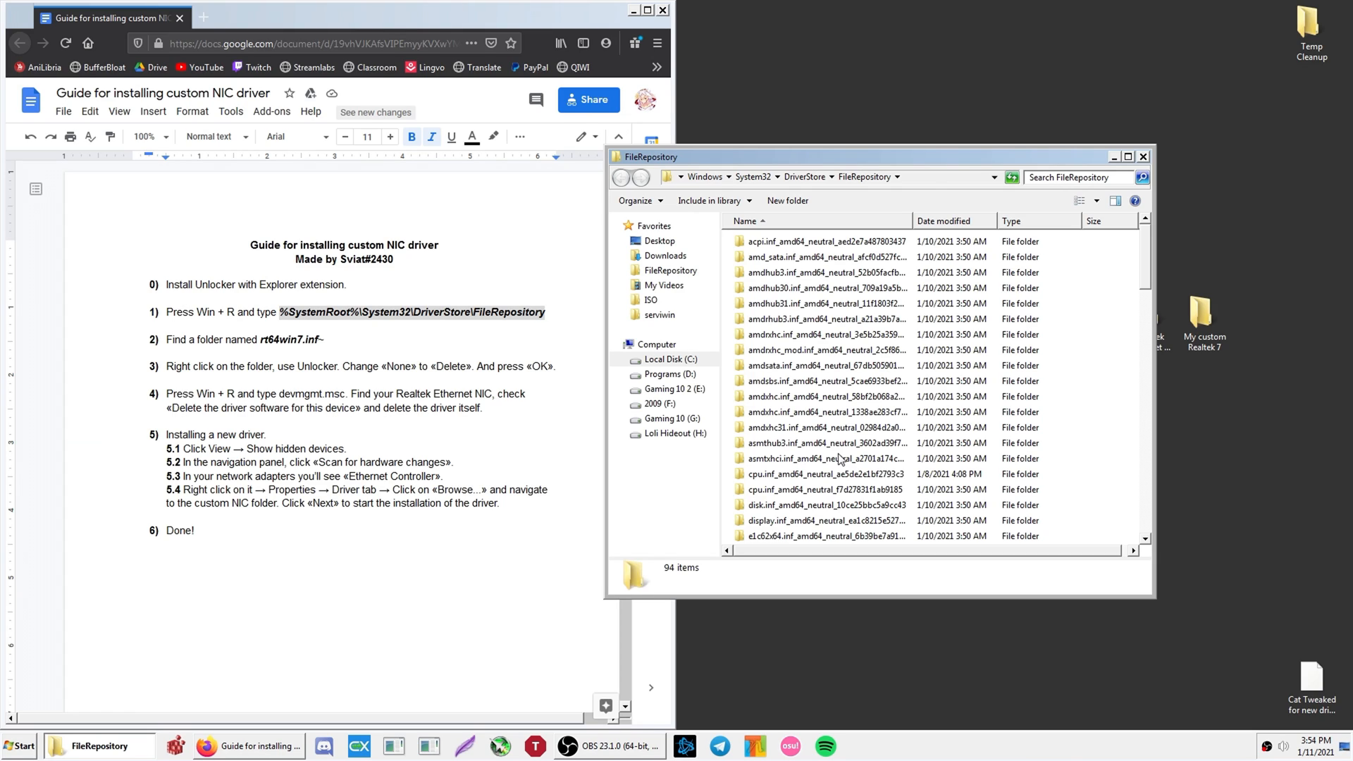
# Step: Find the folder whose name starts with rt64win7.inf in FileRepository and open it
pyautogui.scroll(-20, 841, 459)
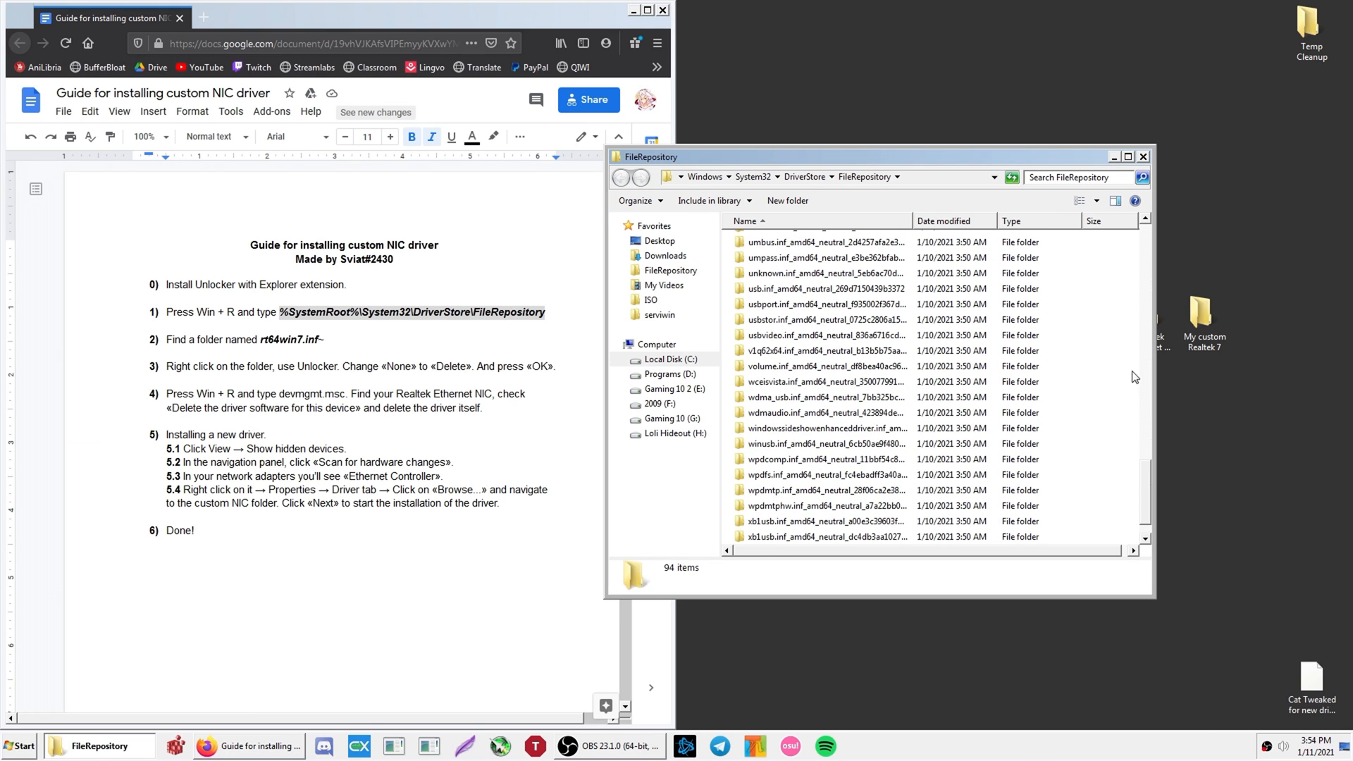
pyautogui.scroll(12, 894, 332)
pyautogui.scroll(3, 894, 333)
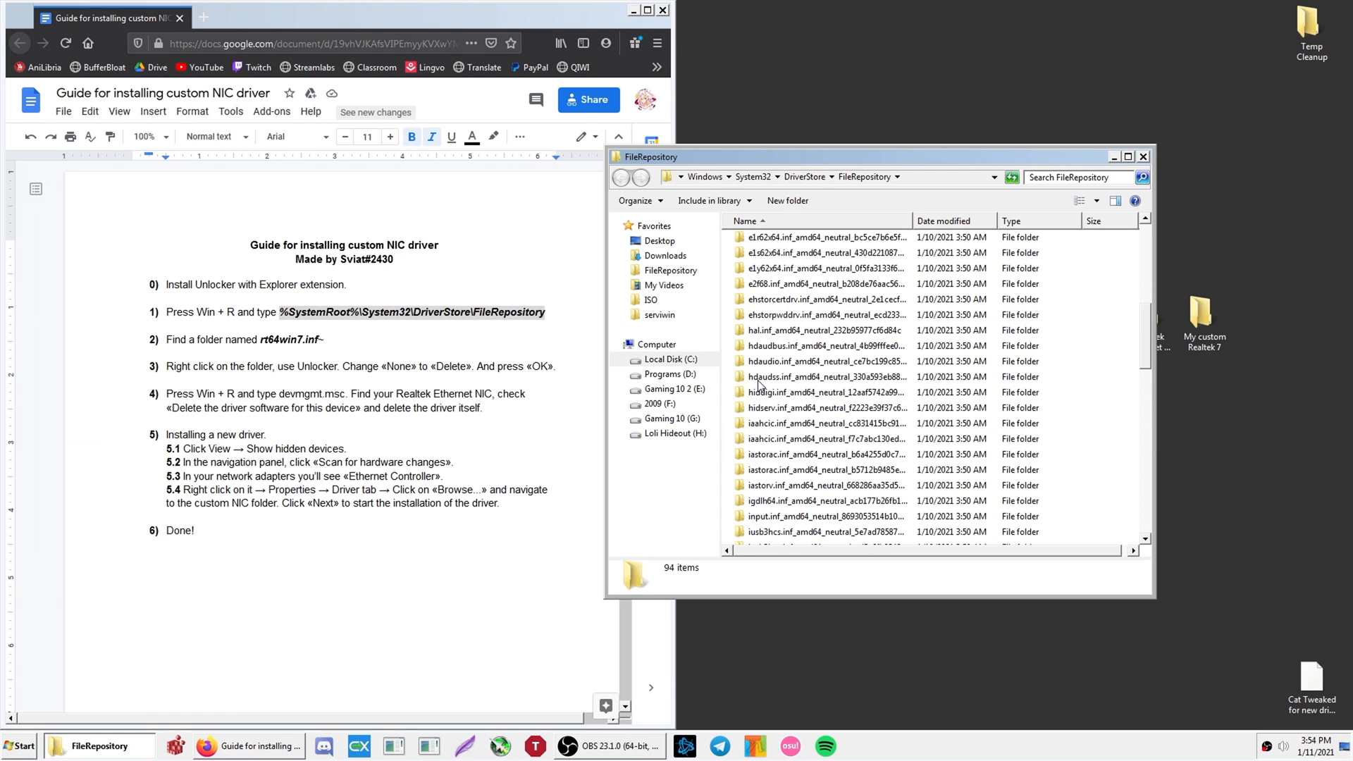
pyautogui.click(799, 392)
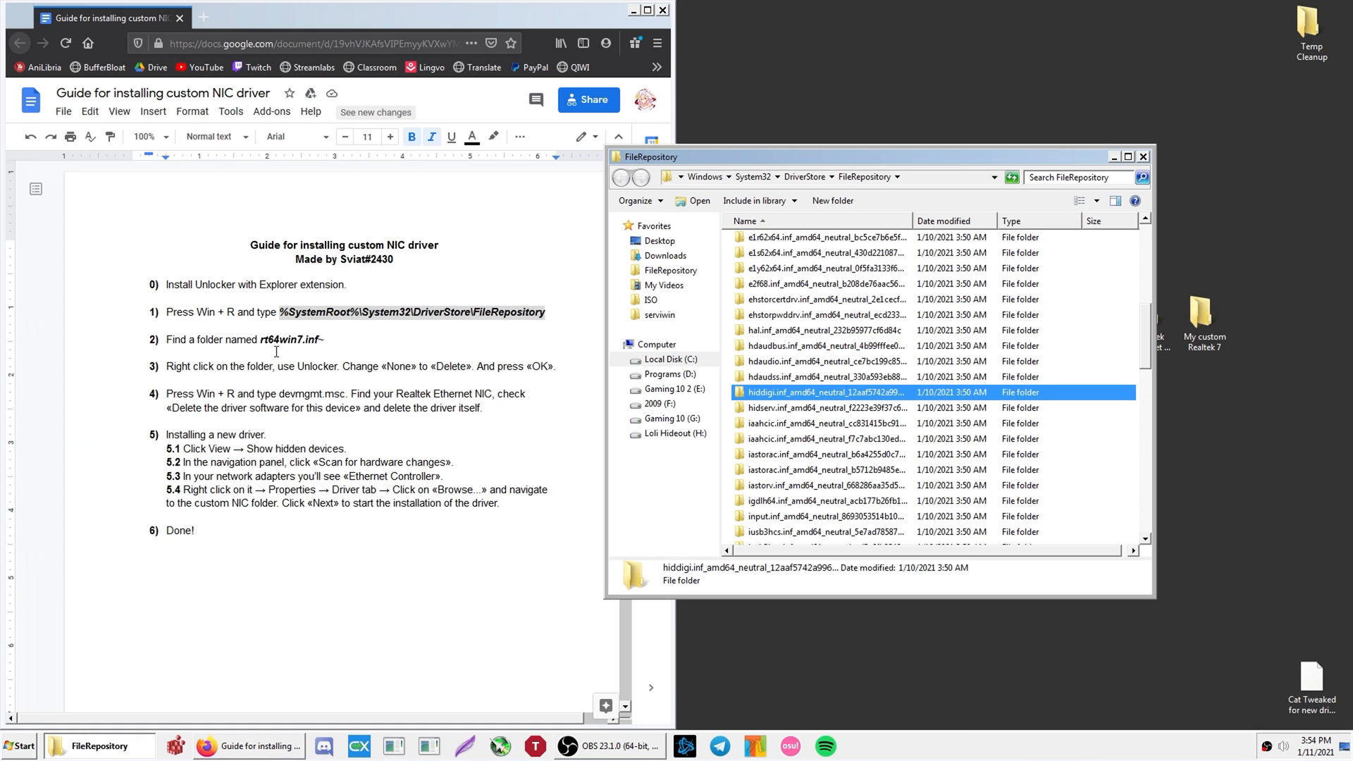
pyautogui.click(859, 361)
pyautogui.scroll(-10, 859, 360)
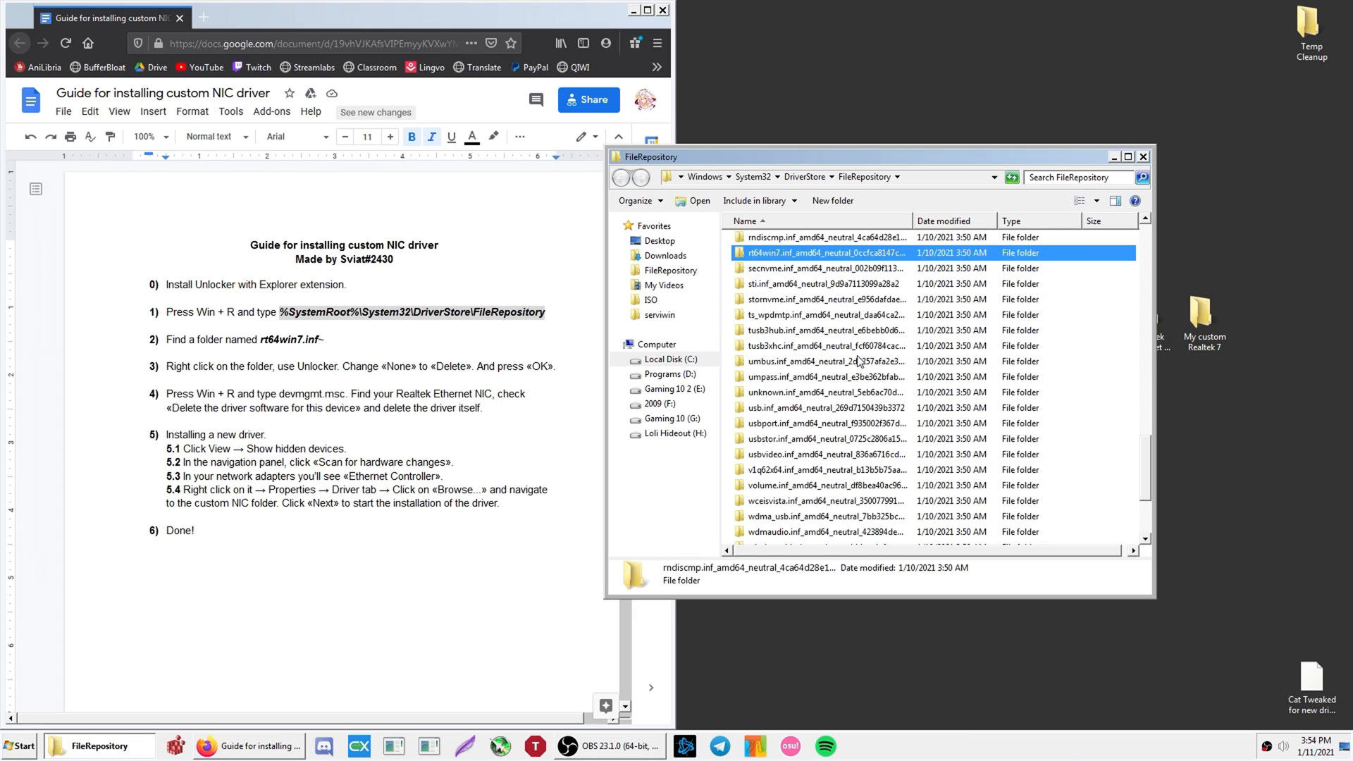
pyautogui.click(802, 348)
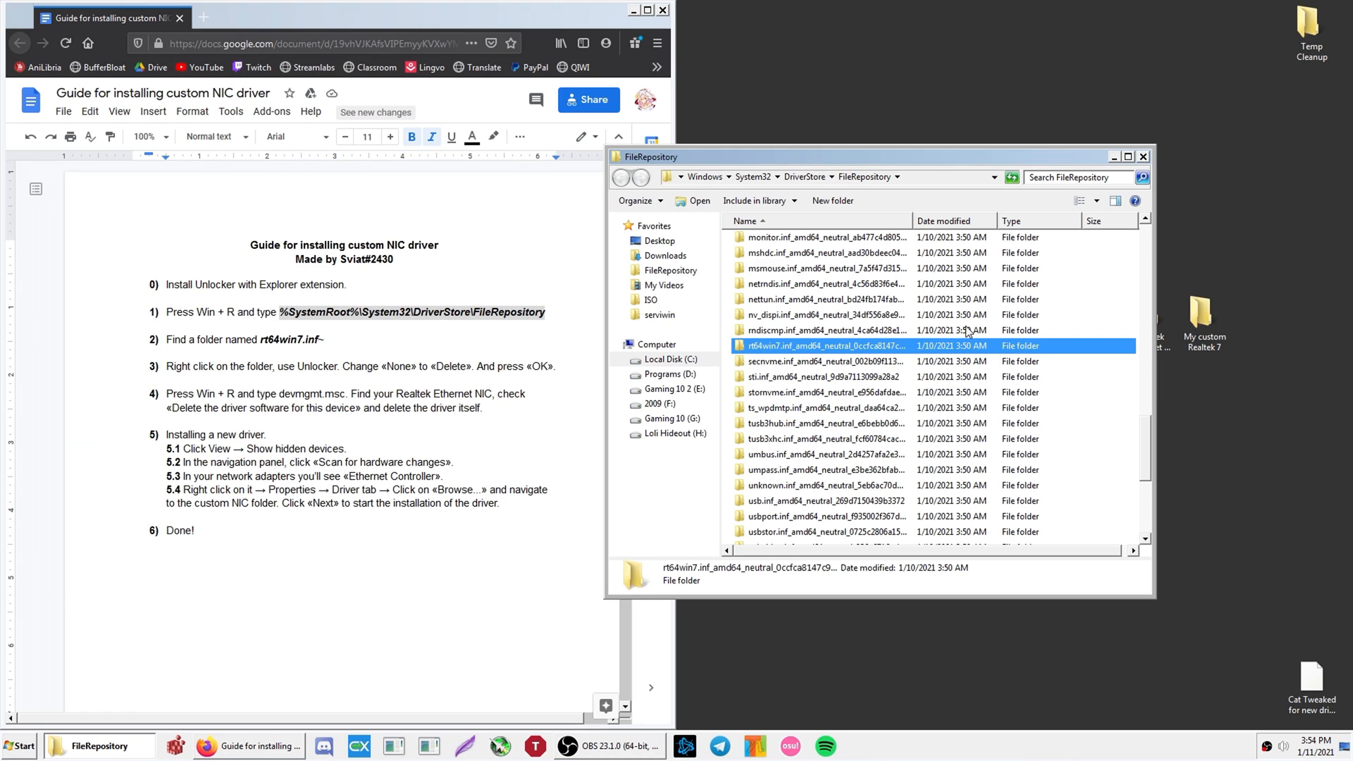
pyautogui.press('Return')
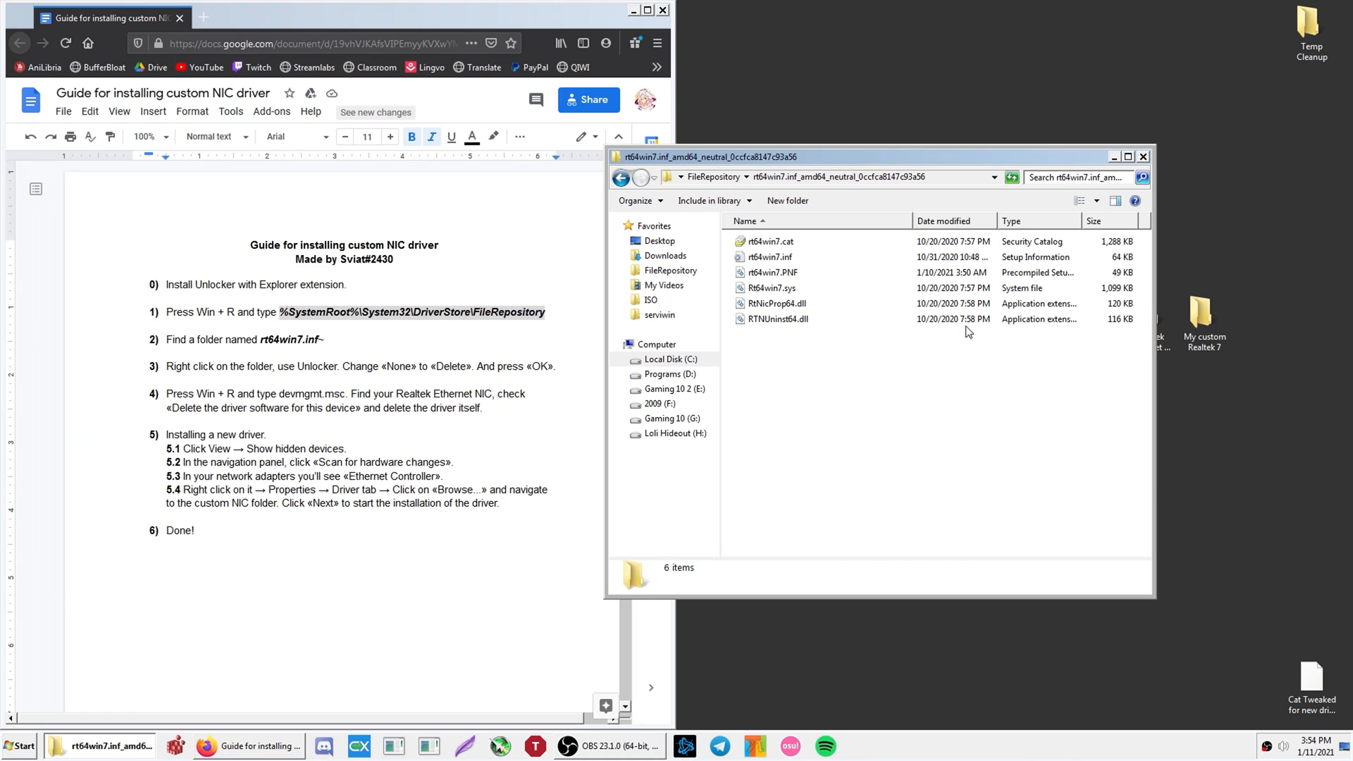
pyautogui.moveTo(1009, 377); pyautogui.dragTo(870, 241)
pyautogui.click(907, 357)
pyautogui.moveTo(949, 395); pyautogui.dragTo(821, 242)
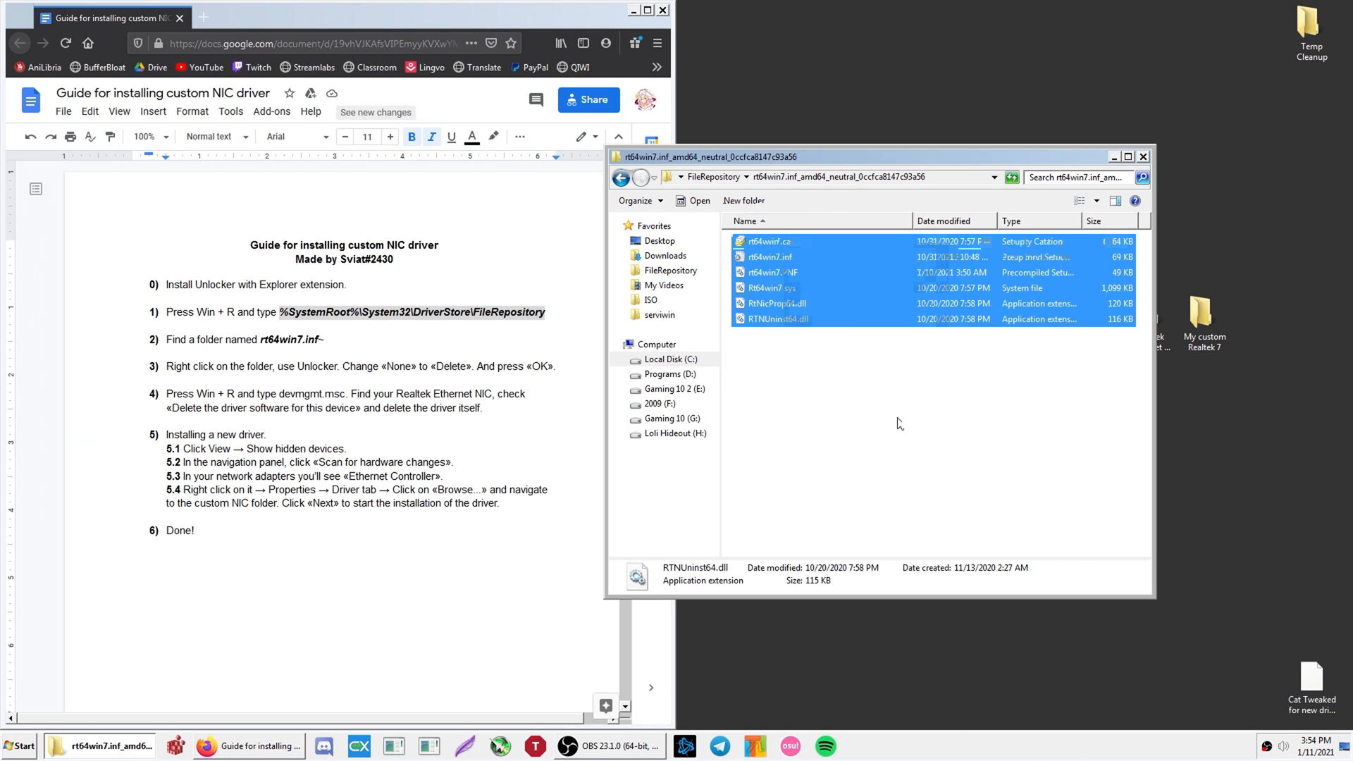
# Step: Return to FileRepository and delete the folder whose name starts with rt64win7.inf using Unlocker's Delete action
pyautogui.press('BackSpace')
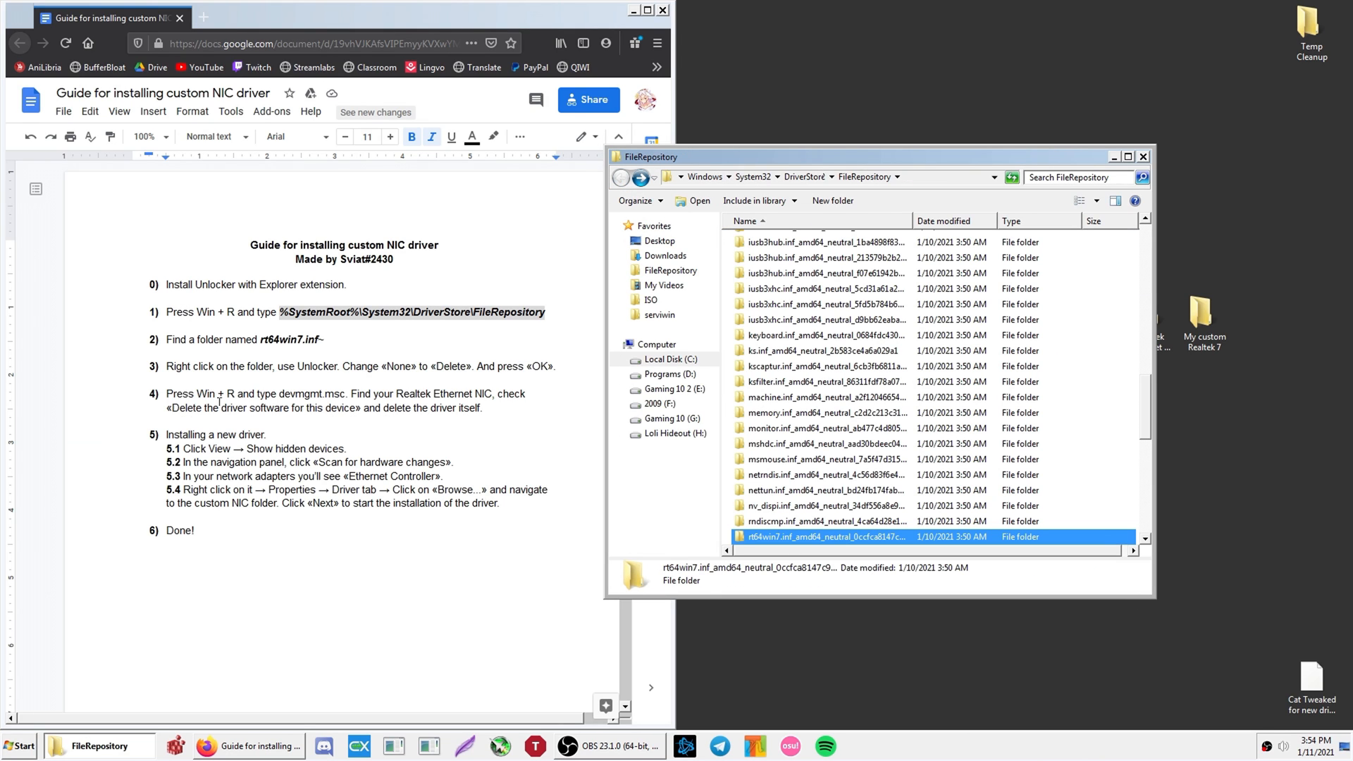
pyautogui.click(807, 507)
pyautogui.click(797, 534)
pyautogui.scroll(-2, 819, 472)
pyautogui.rightClick(781, 444)
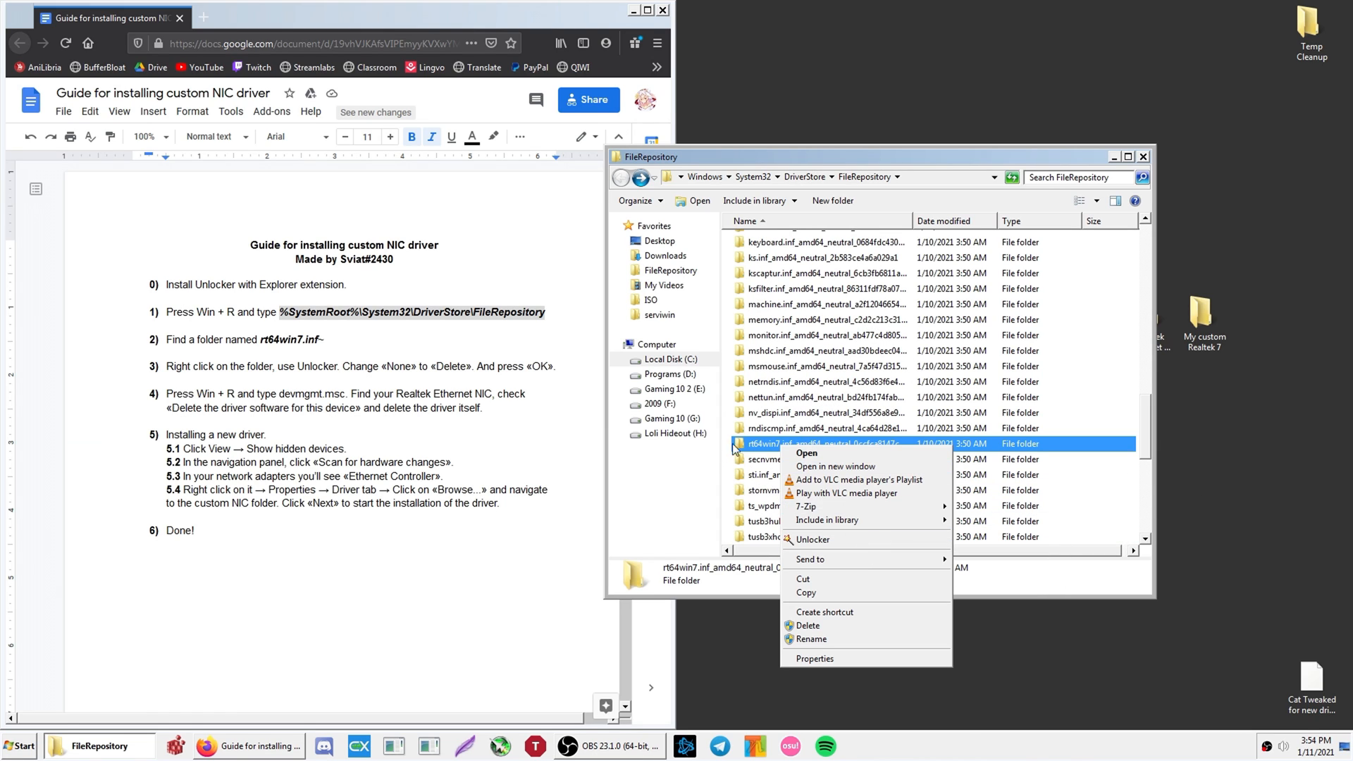
pyautogui.click(832, 539)
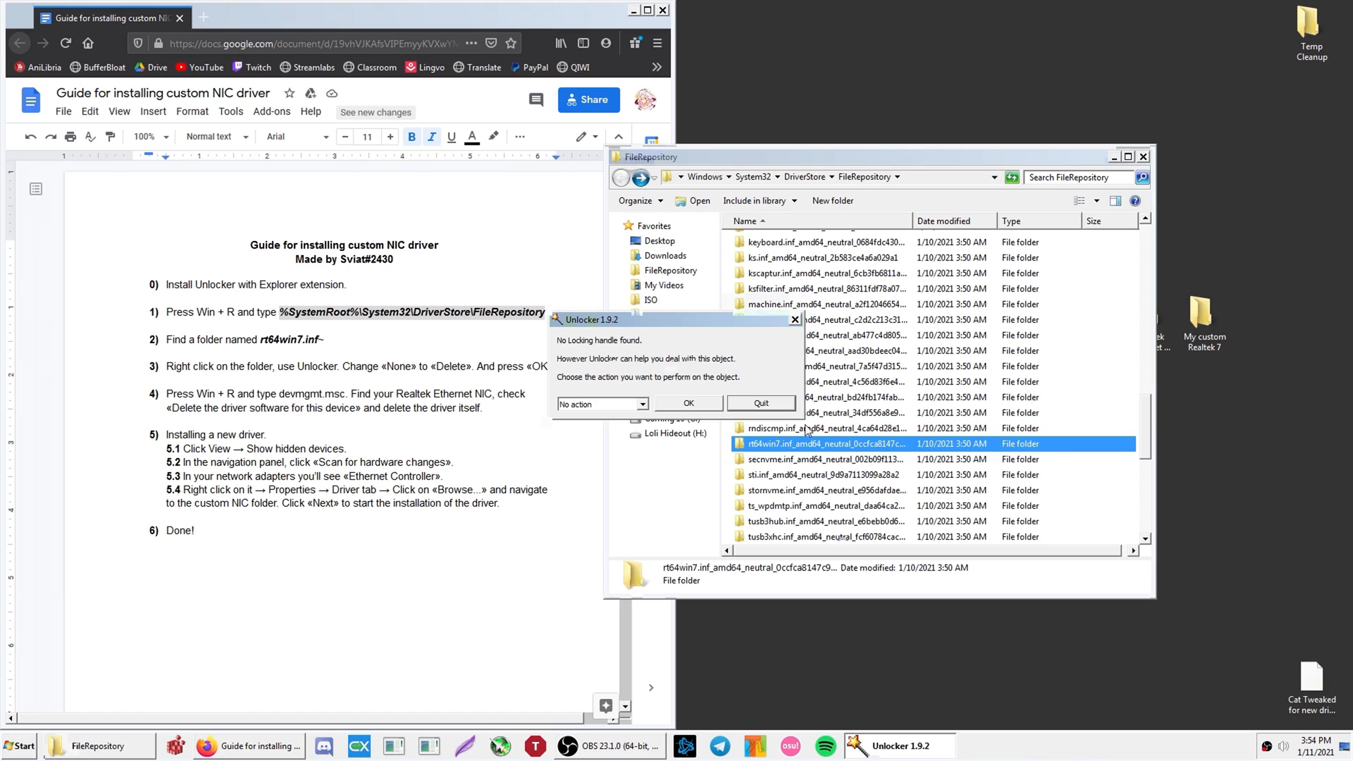
pyautogui.click(575, 408)
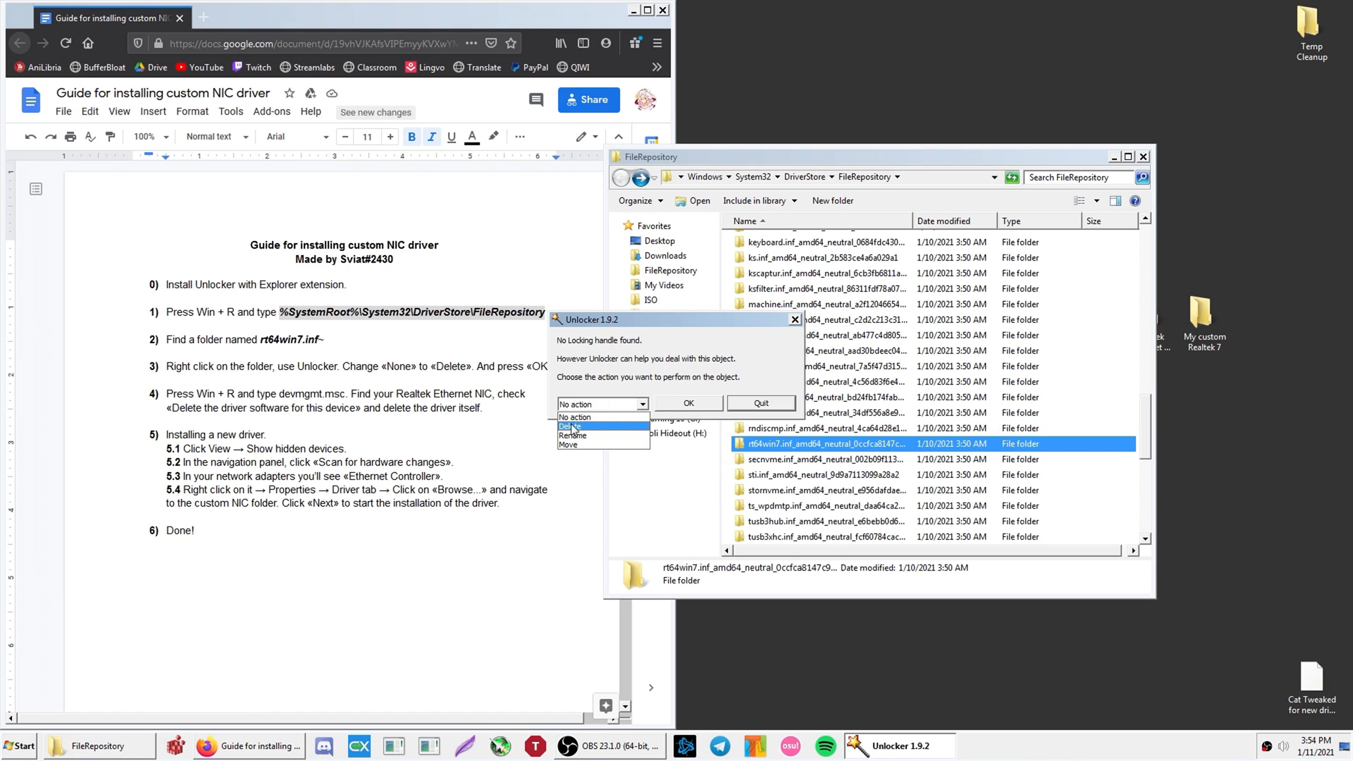
pyautogui.click(571, 428)
pyautogui.click(668, 404)
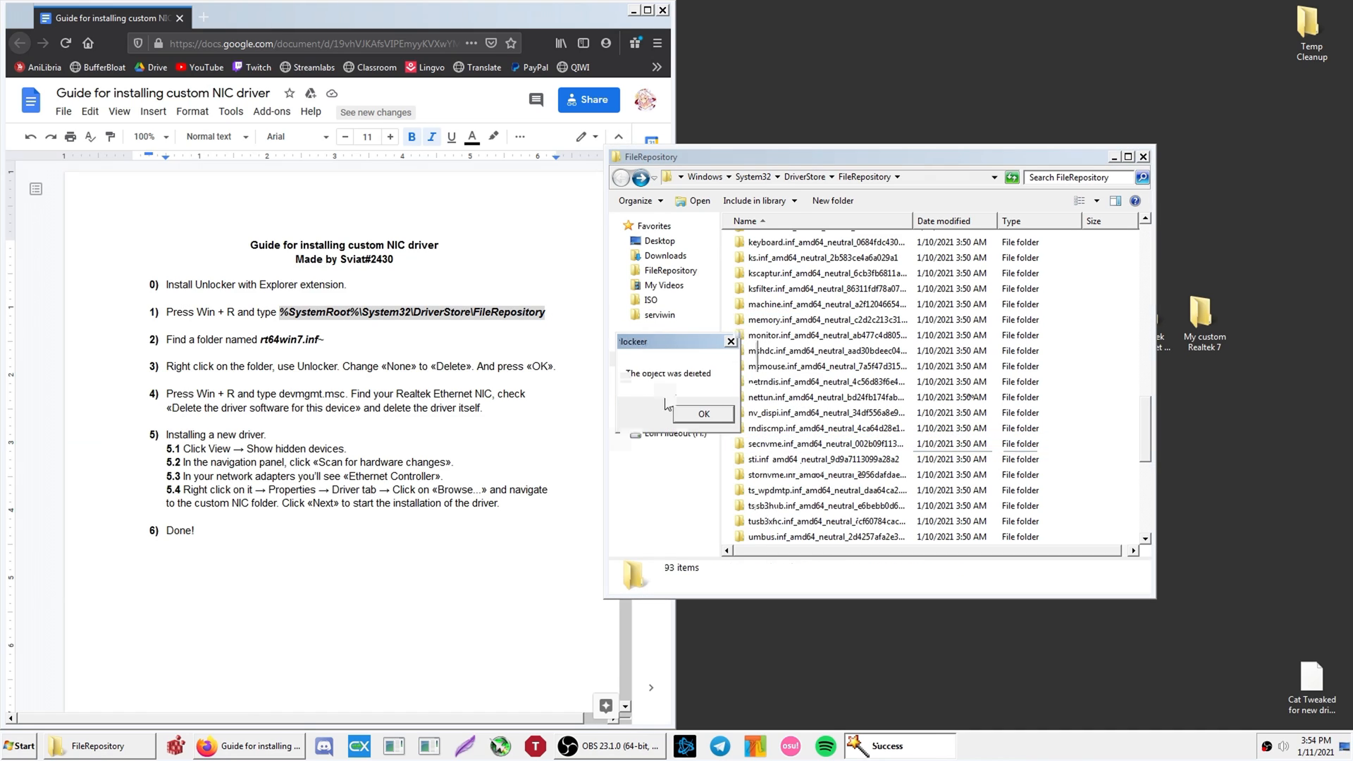
pyautogui.click(703, 415)
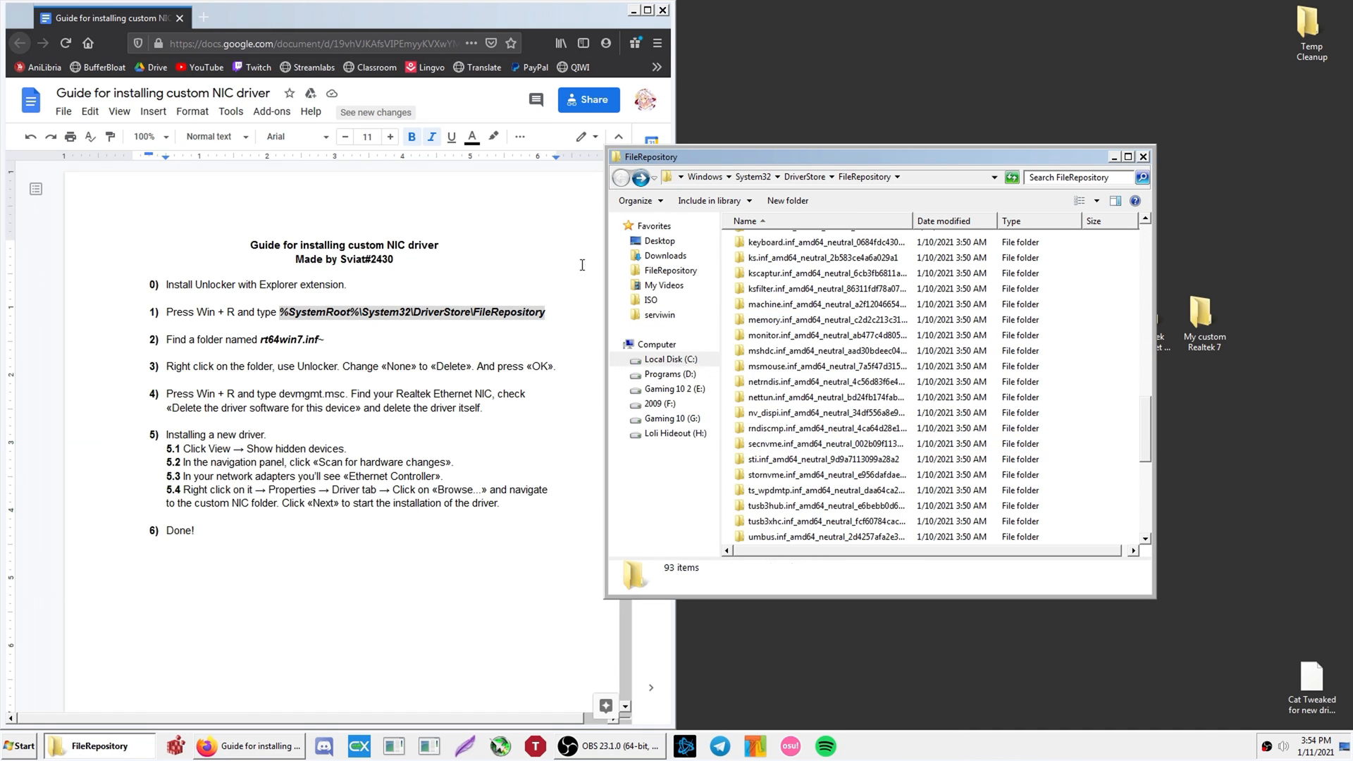
# Step: Load YouTube in a new Firefox tab to check the internet connection, and close that tab
pyautogui.click(203, 17)
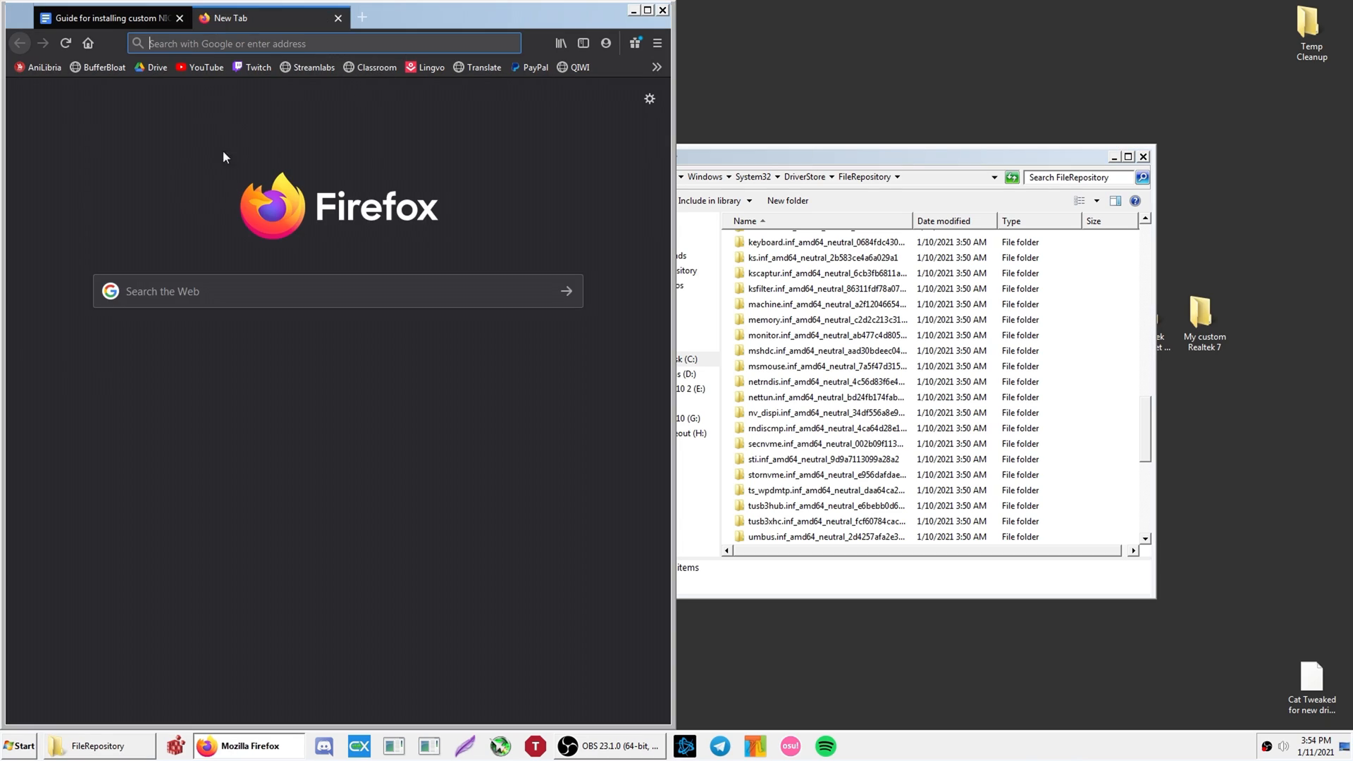
pyautogui.click(188, 71)
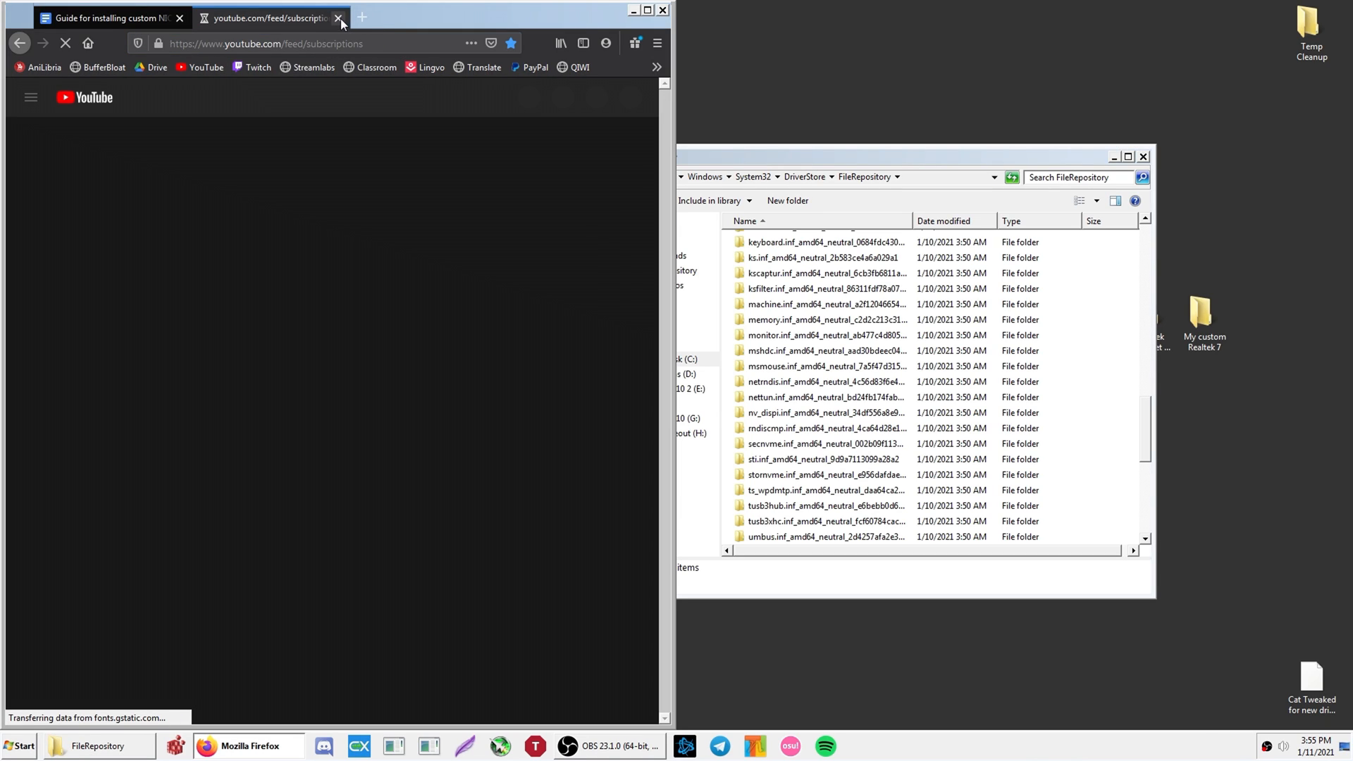
pyautogui.click(339, 18)
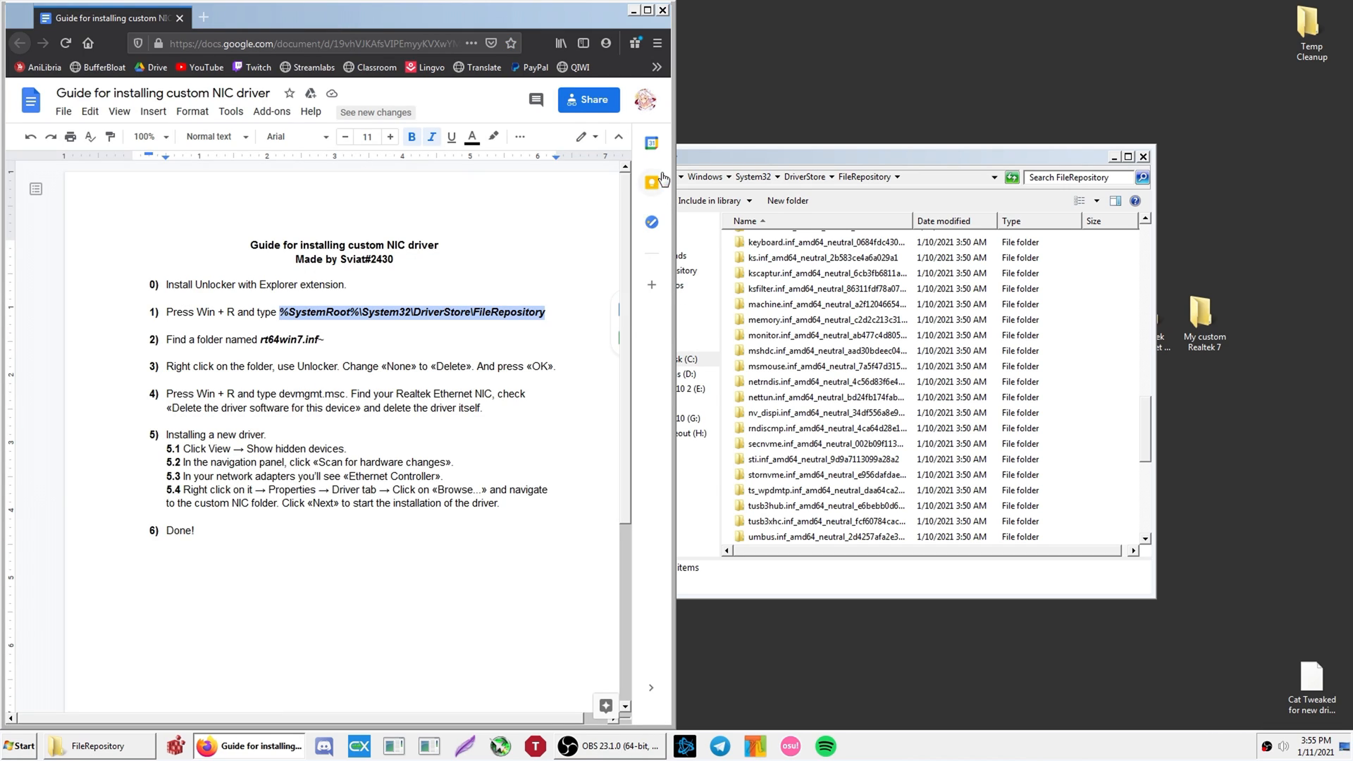
# Step: Open Device Manager by running devmgmt.msc from the Run dialog
pyautogui.click(556, 379)
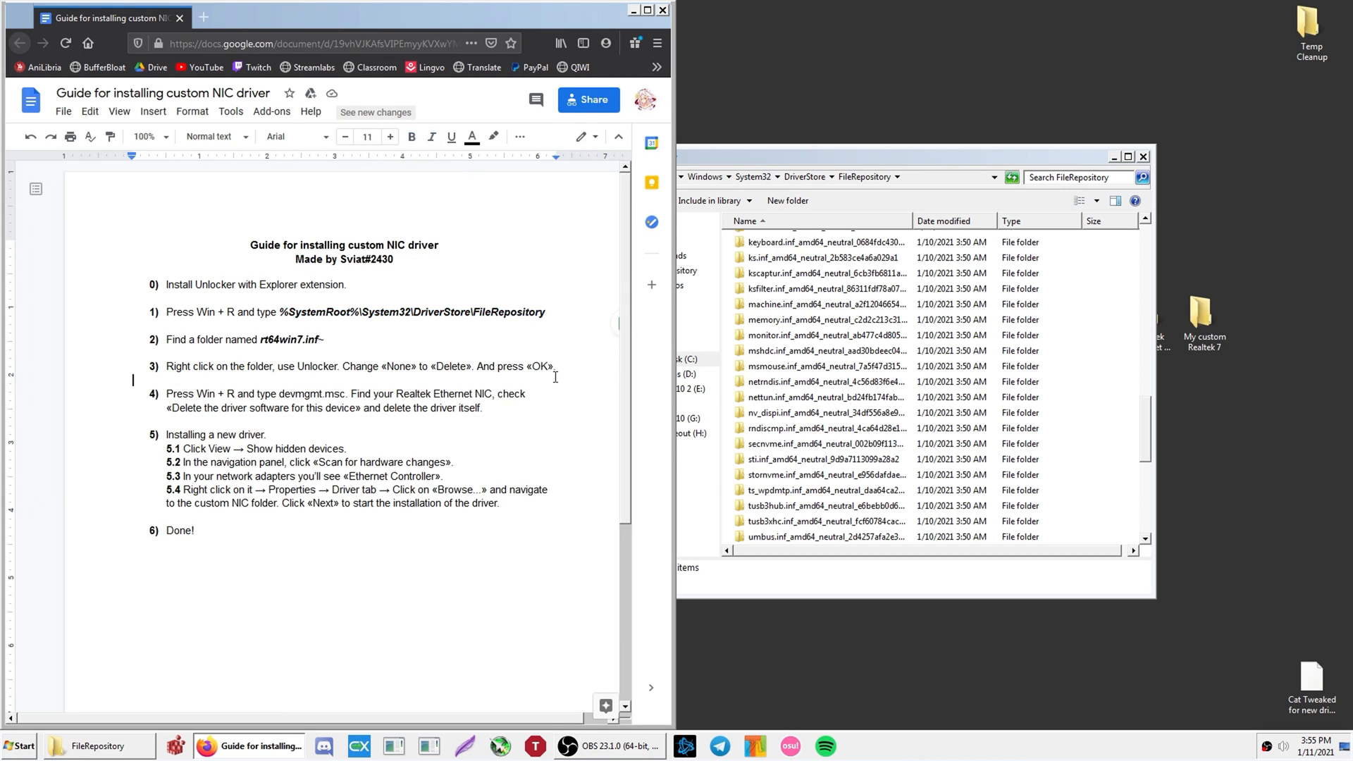
pyautogui.press('super+r')
pyautogui.write('devmgmt.')
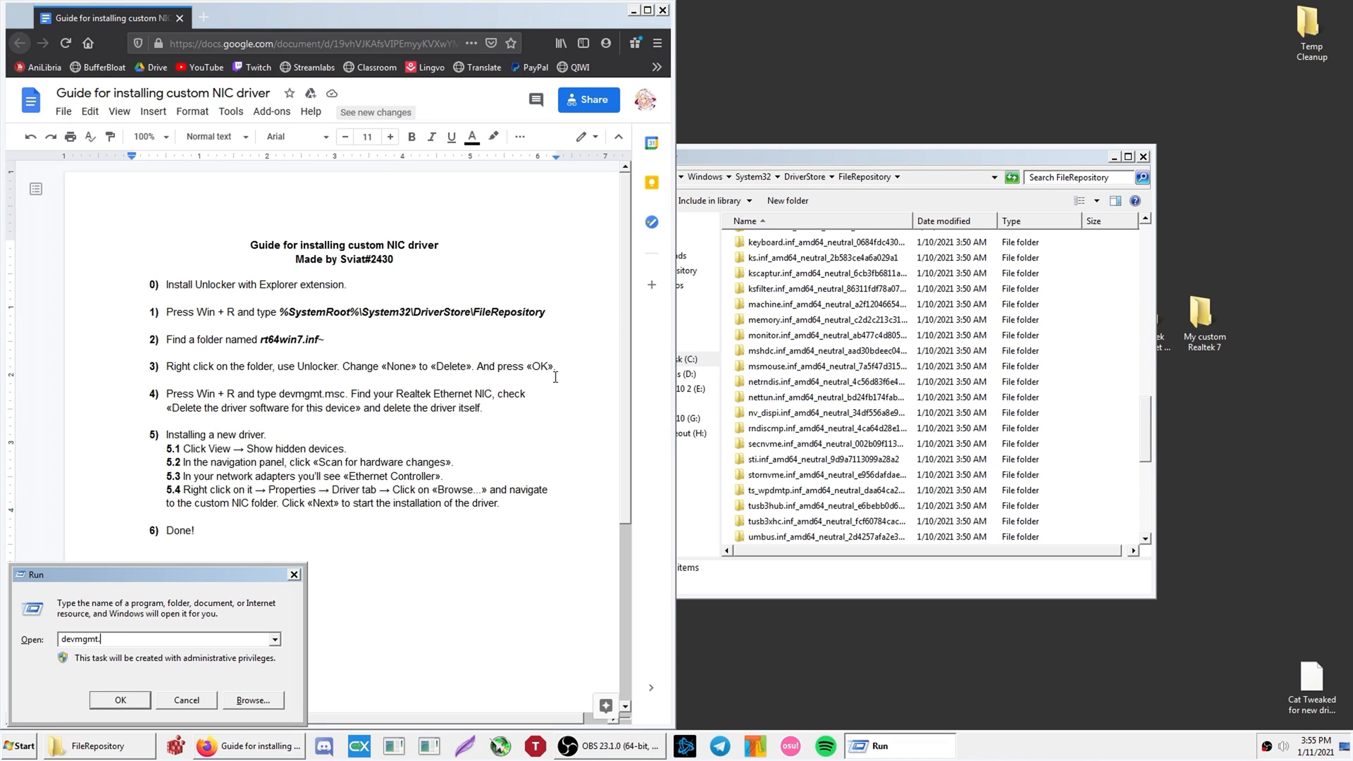
pyautogui.write('msc')
pyautogui.press('Return')
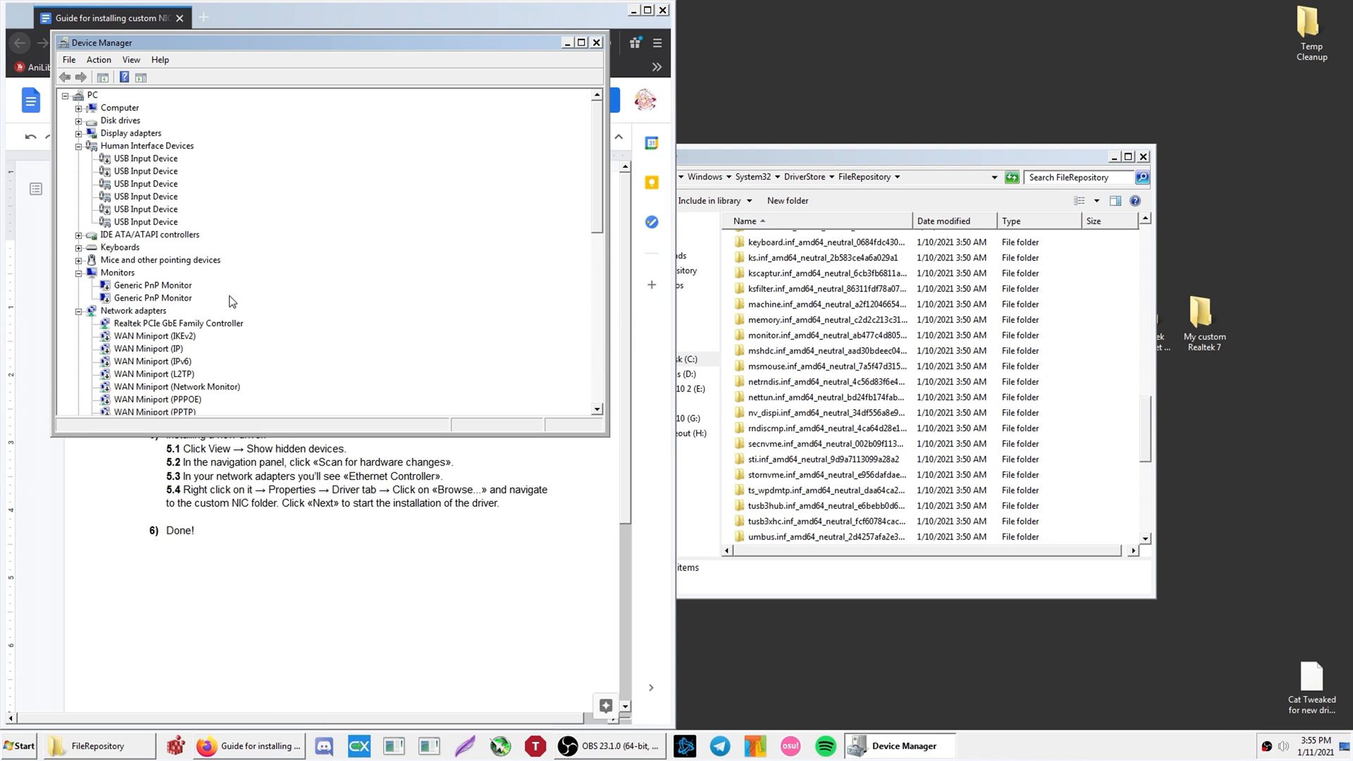
# Step: Uninstall the Realtek PCIe GbE Family Controller network adapter and delete its driver software as well
pyautogui.click(162, 325)
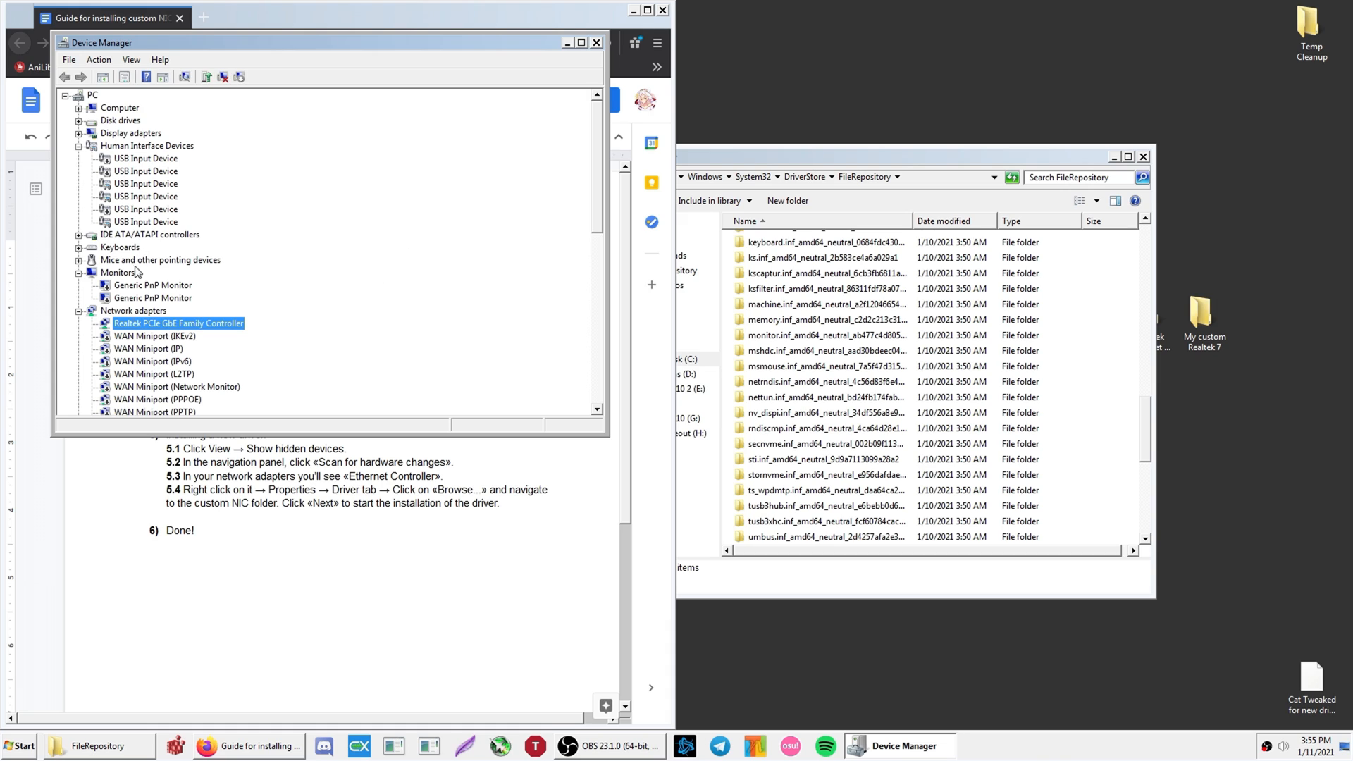
pyautogui.moveTo(448, 35); pyautogui.dragTo(1158, 107)
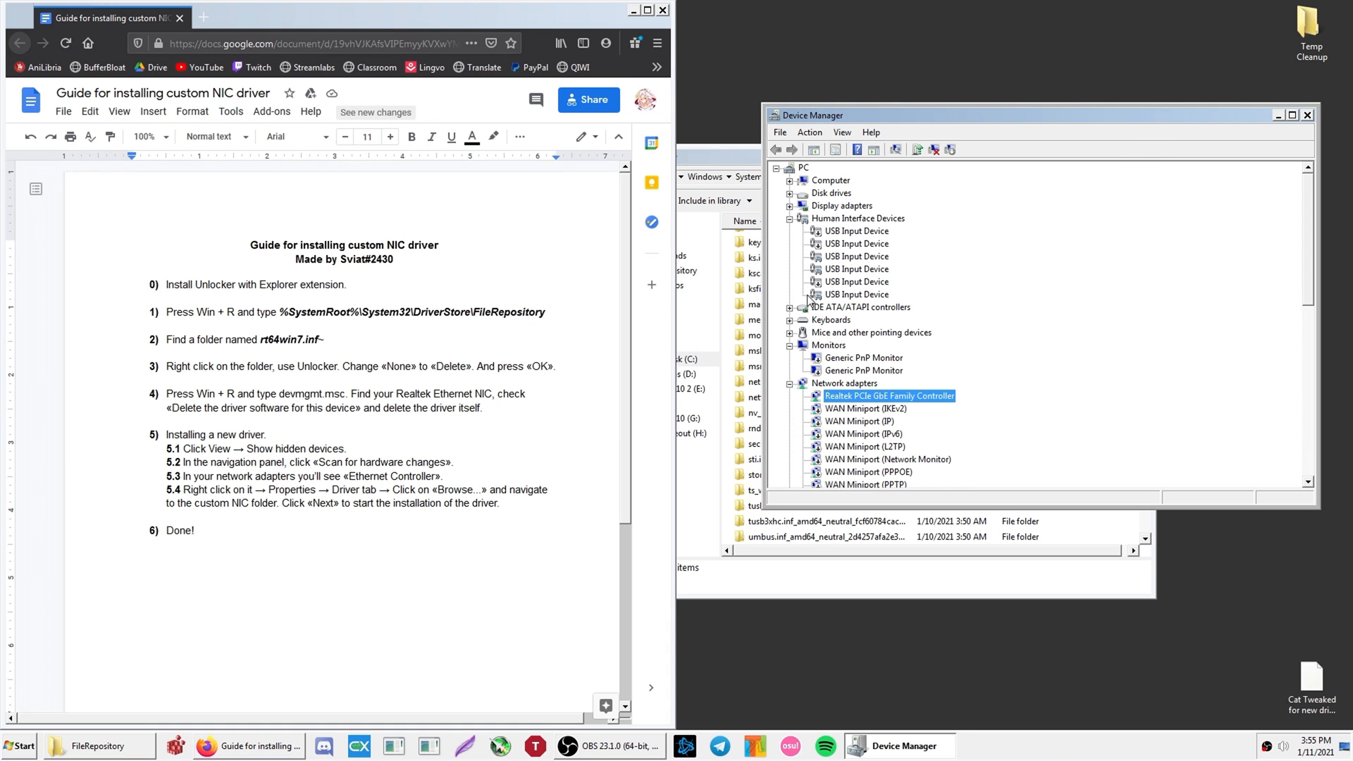
pyautogui.rightClick(851, 397)
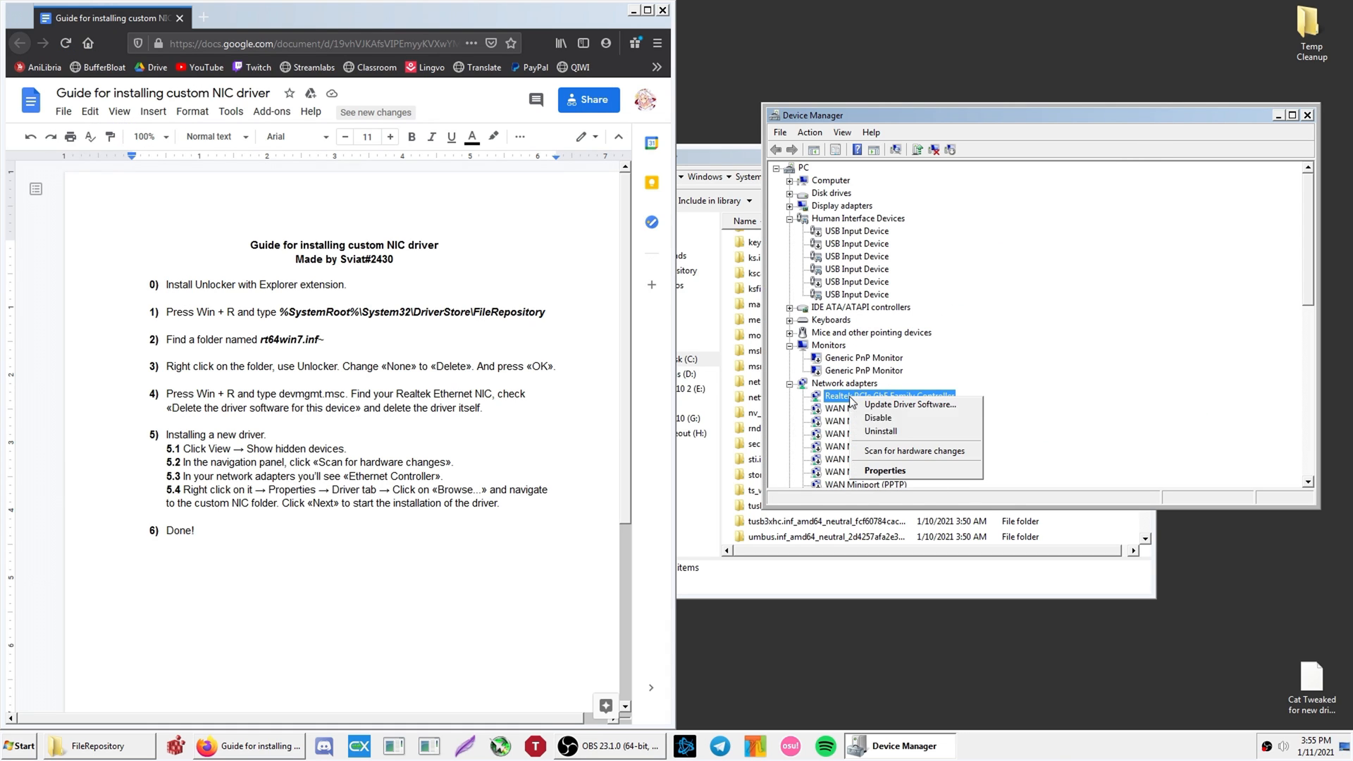
pyautogui.click(881, 432)
pyautogui.click(595, 388)
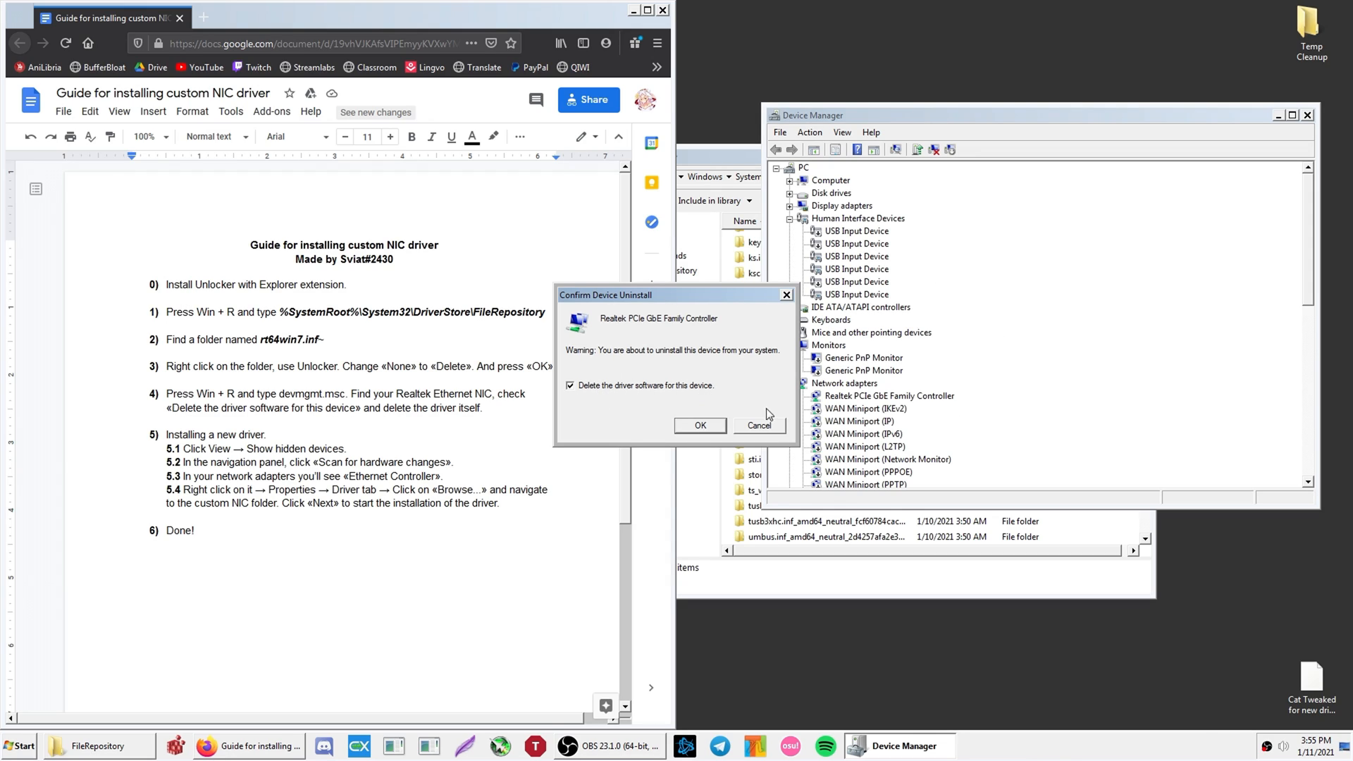
pyautogui.click(719, 428)
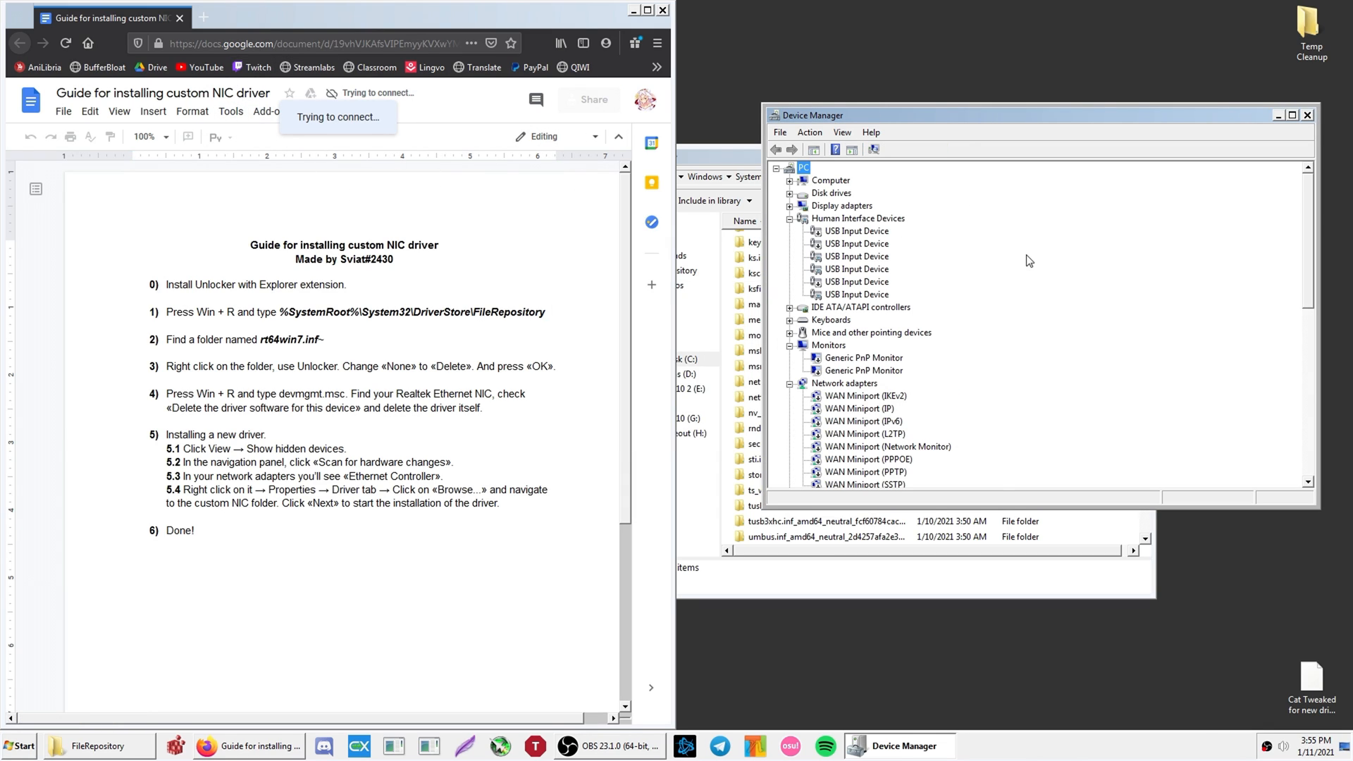
# Step: Scan for hardware changes and list the devices by connection with hidden devices shown
pyautogui.click(874, 149)
pyautogui.click(840, 132)
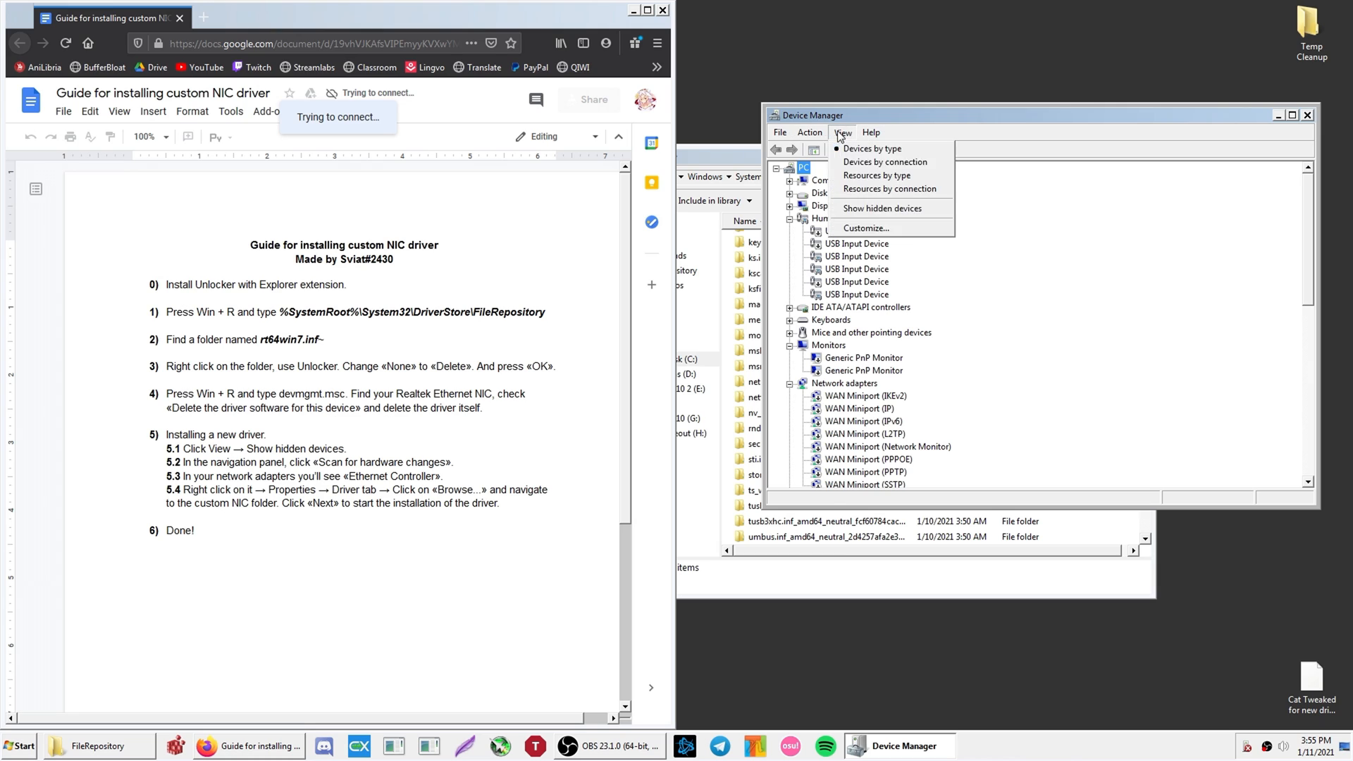
pyautogui.click(886, 162)
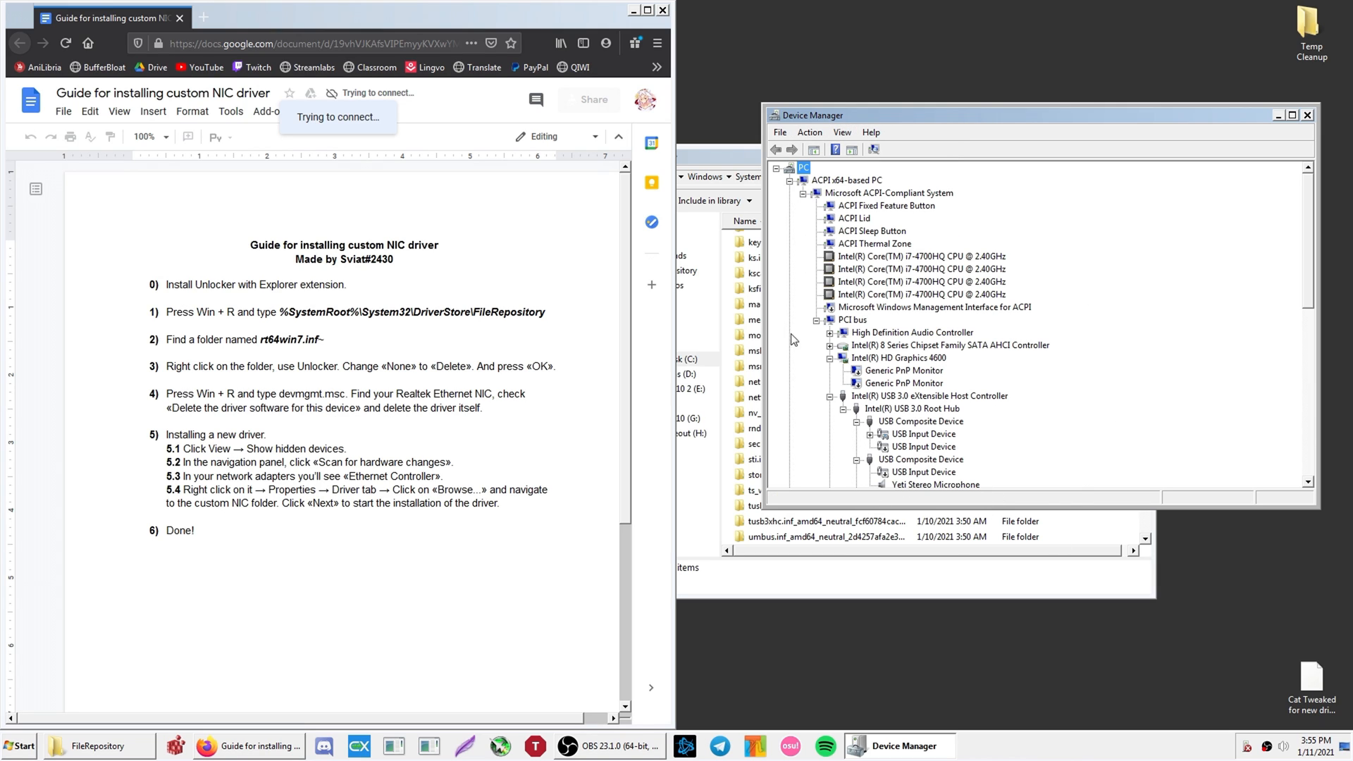
pyautogui.click(843, 133)
pyautogui.click(885, 212)
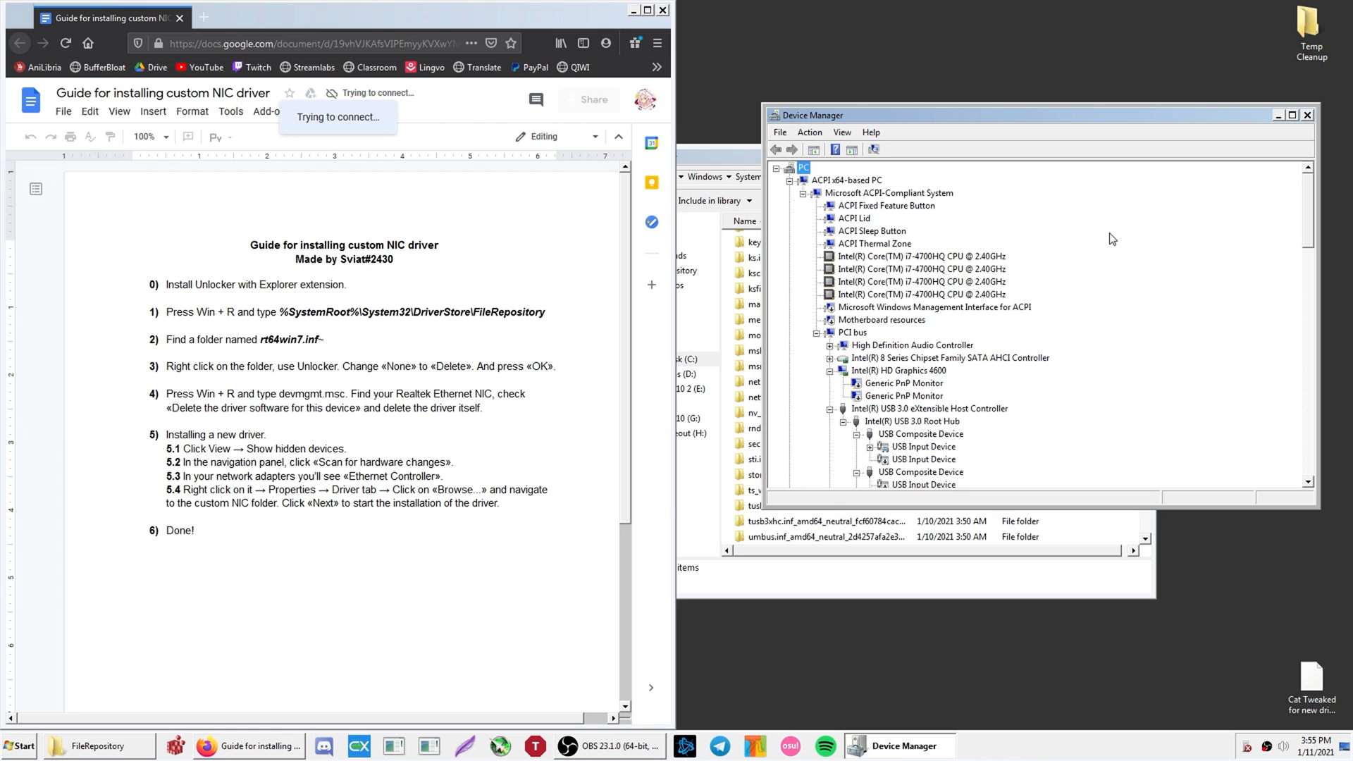
pyautogui.click(842, 132)
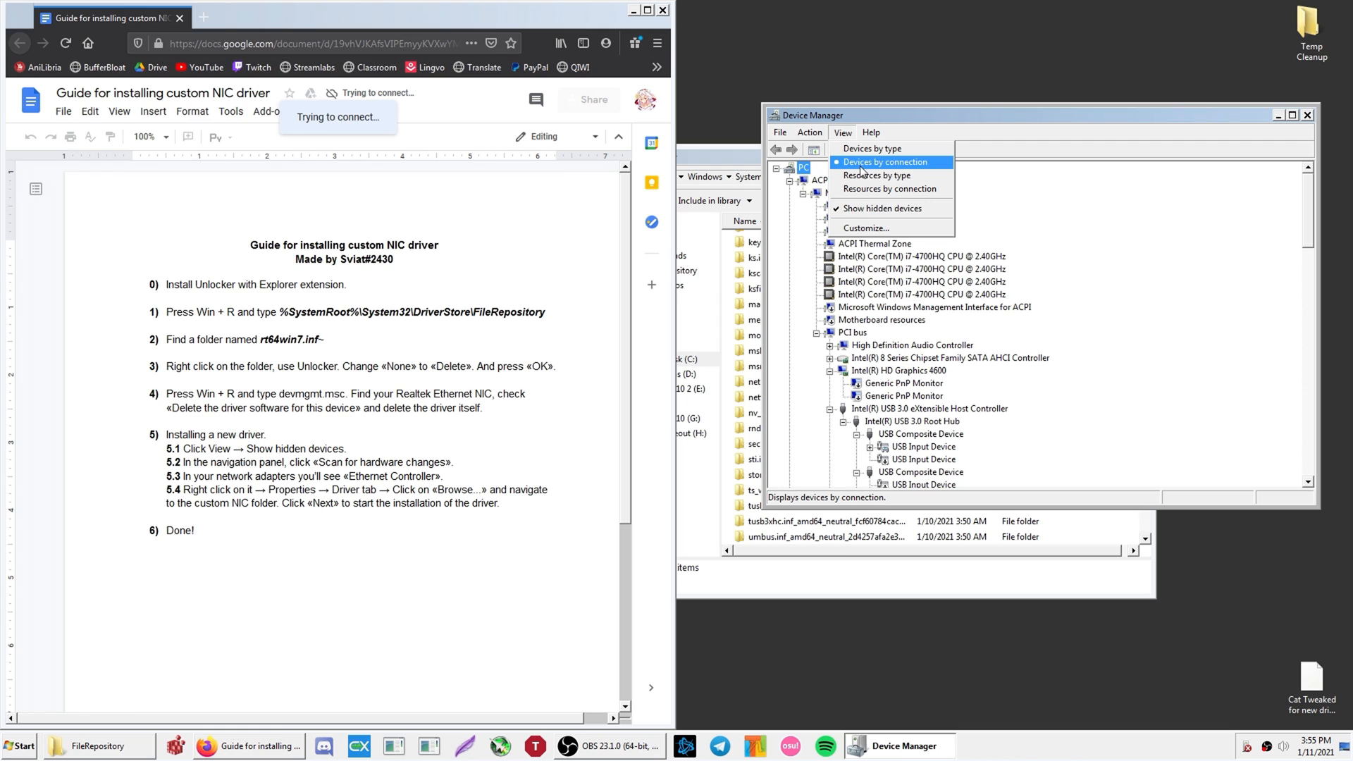
pyautogui.click(858, 210)
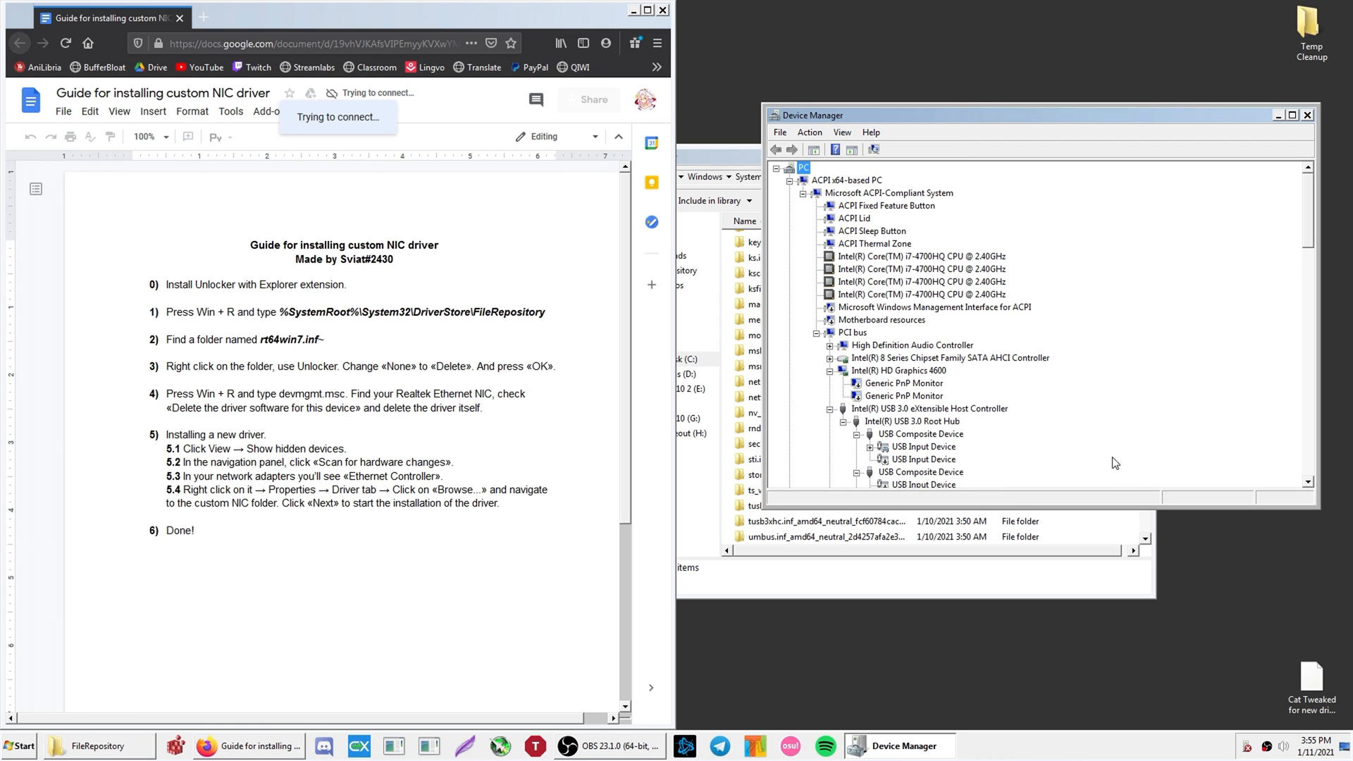
# Step: Find Ethernet Controller under the PCI standard PCI-to-PCI bridge and start updating its driver by browsing the computer for driver software
pyautogui.scroll(-10, 1052, 306)
pyautogui.scroll(-2, 1053, 307)
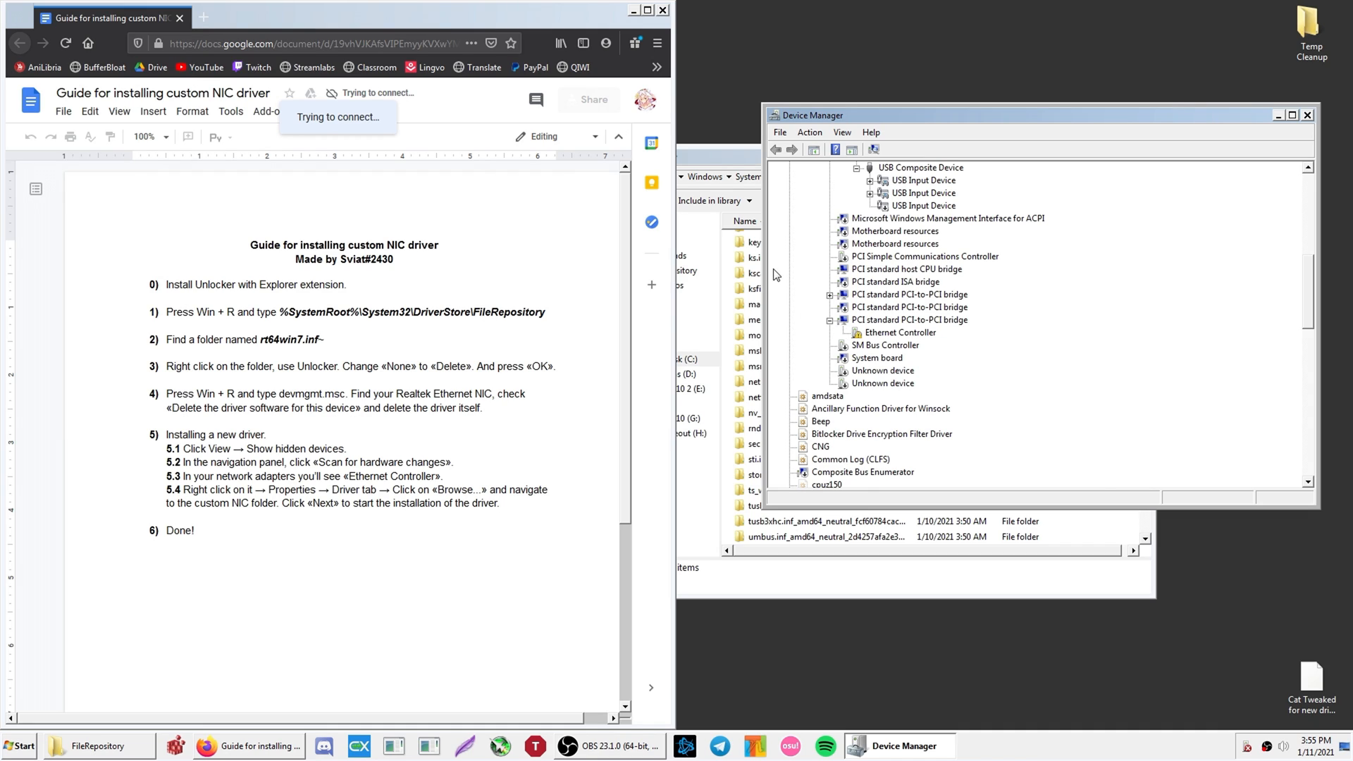
pyautogui.click(855, 335)
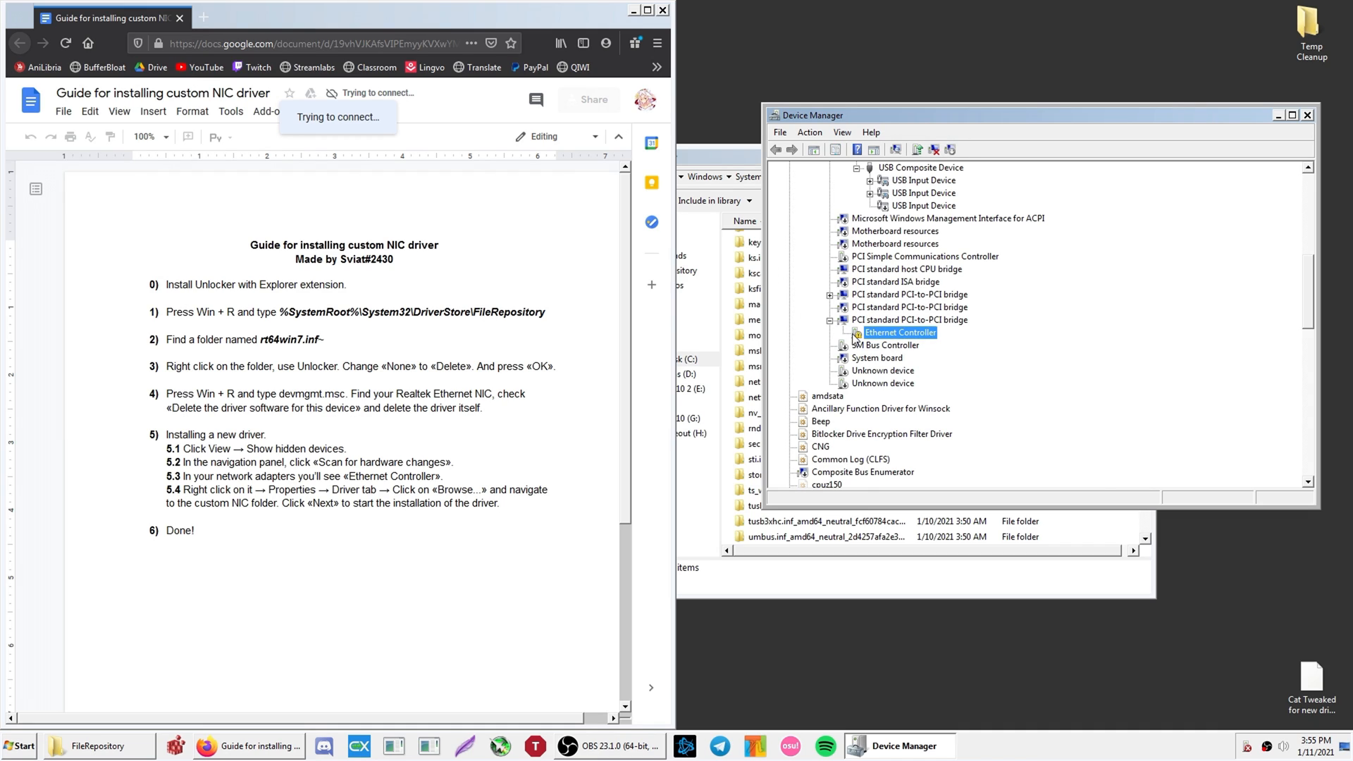
pyautogui.doubleClick(889, 335)
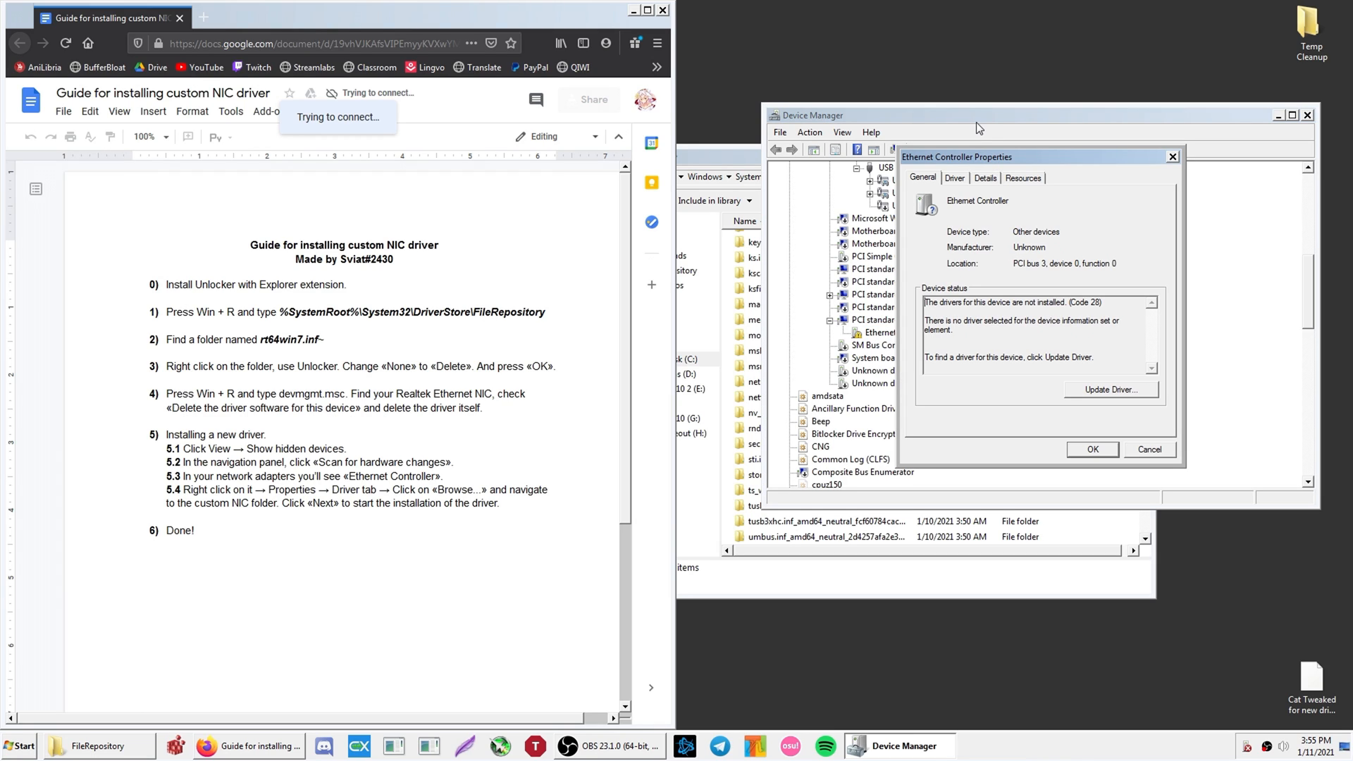
pyautogui.click(1117, 391)
pyautogui.click(950, 341)
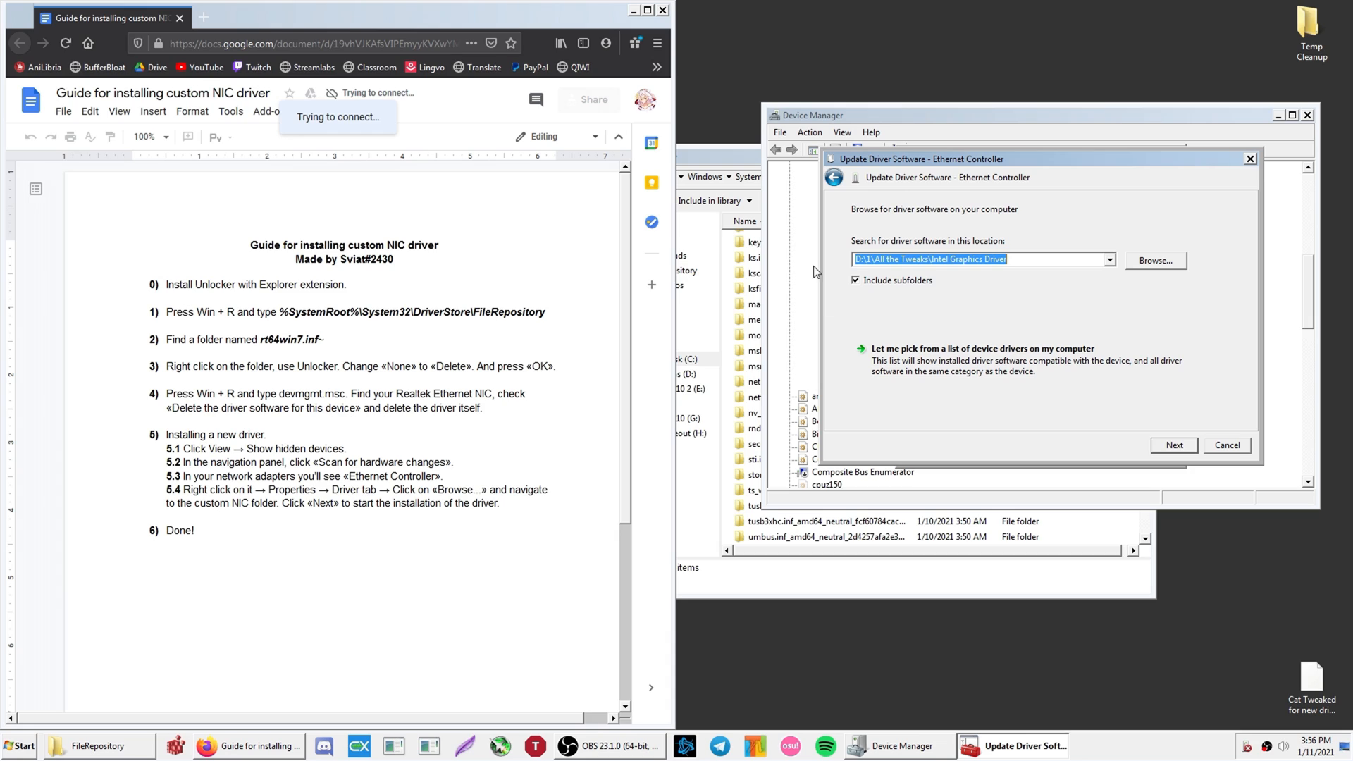
# Step: Set the driver search location to the My custom Realtek 7 folder on the Administrator's Desktop
pyautogui.click(1167, 262)
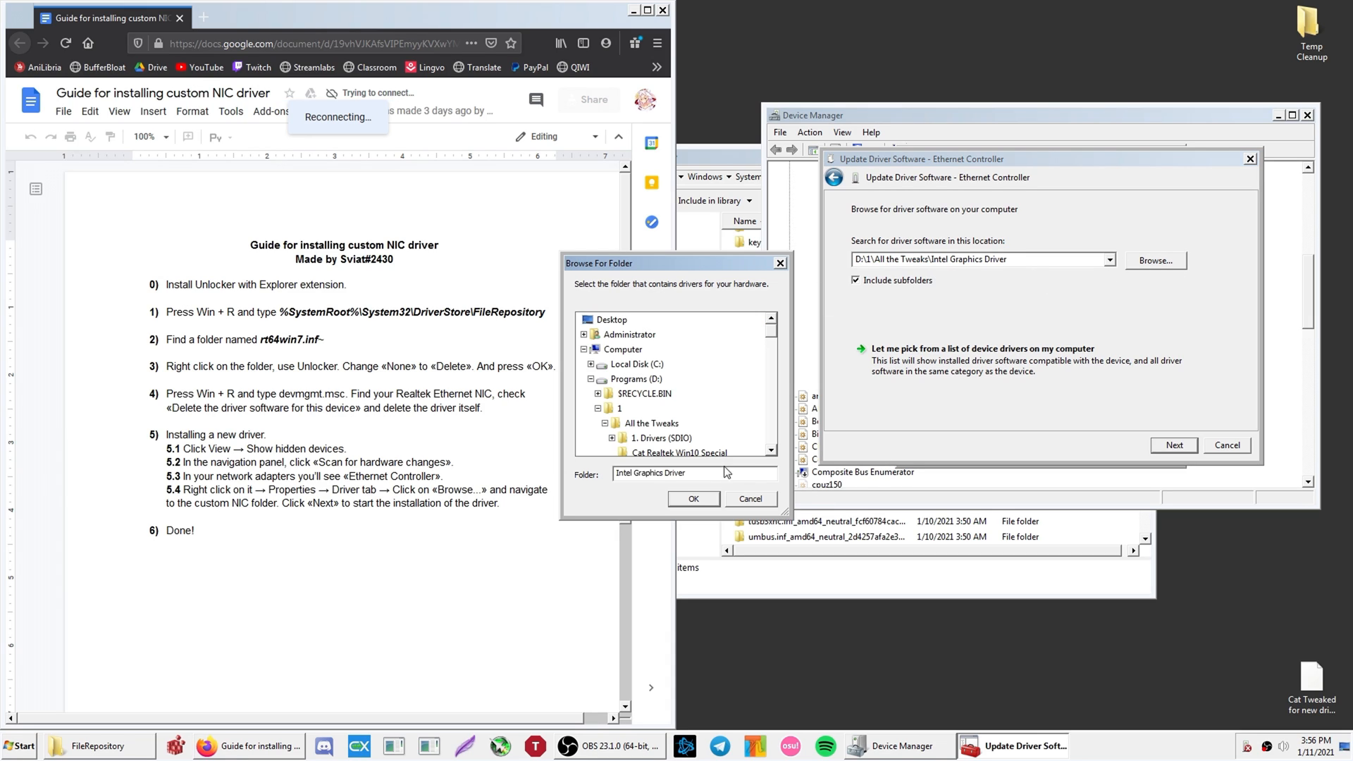
pyautogui.doubleClick(629, 334)
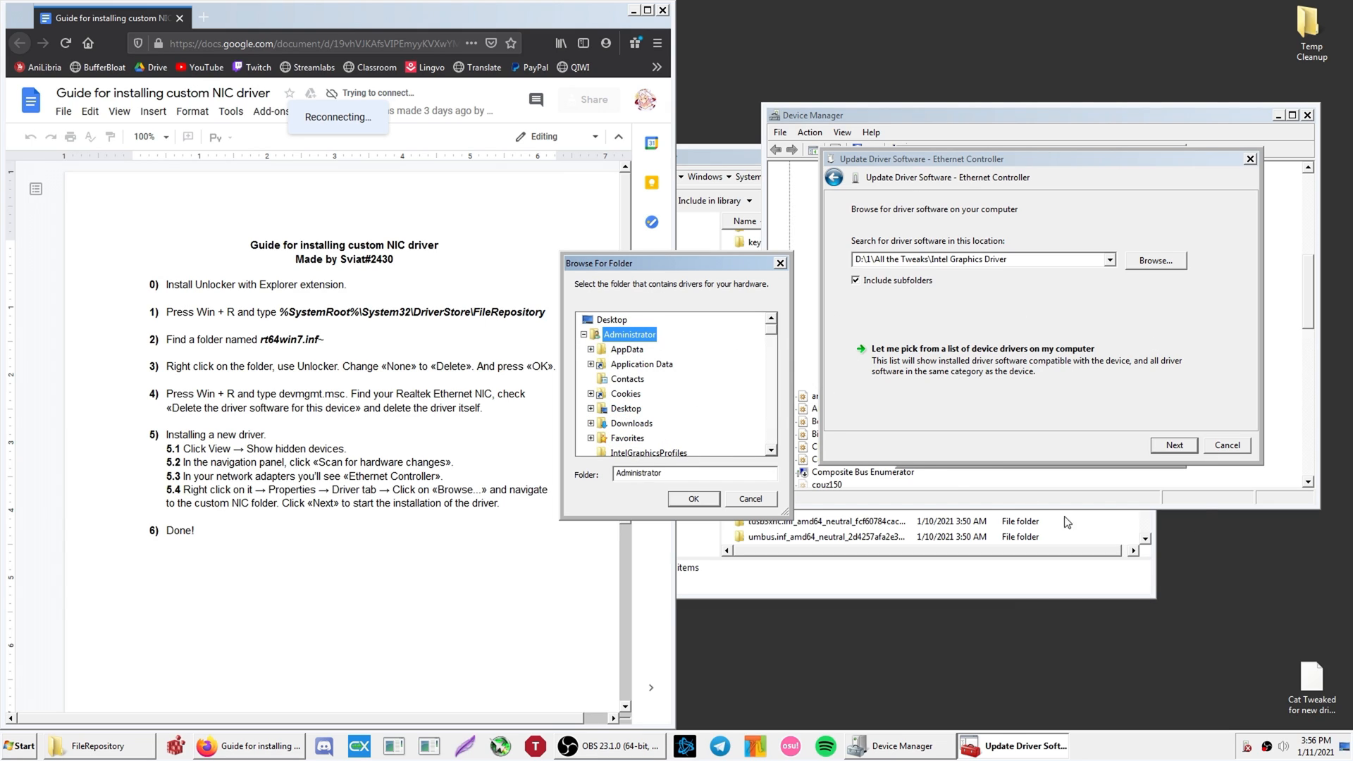
pyautogui.doubleClick(626, 410)
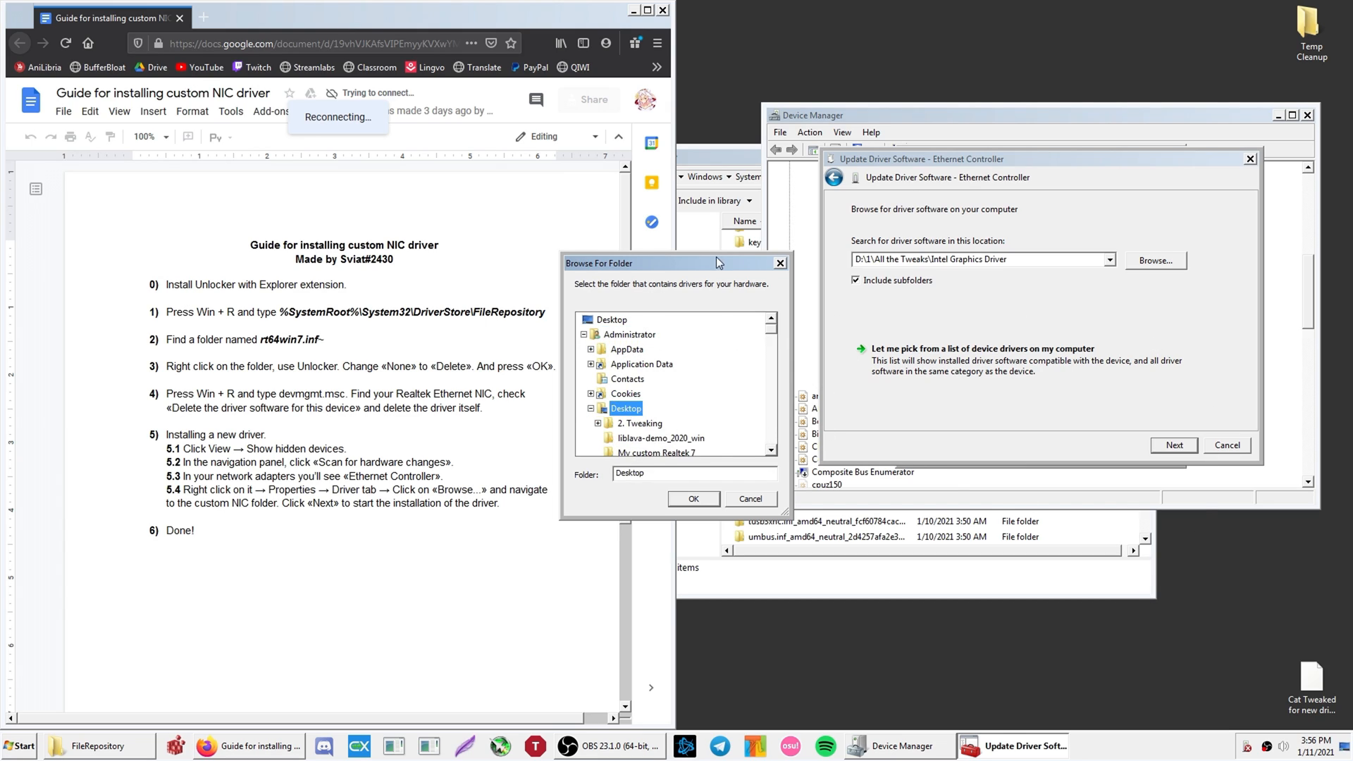
pyautogui.scroll(-2, 707, 368)
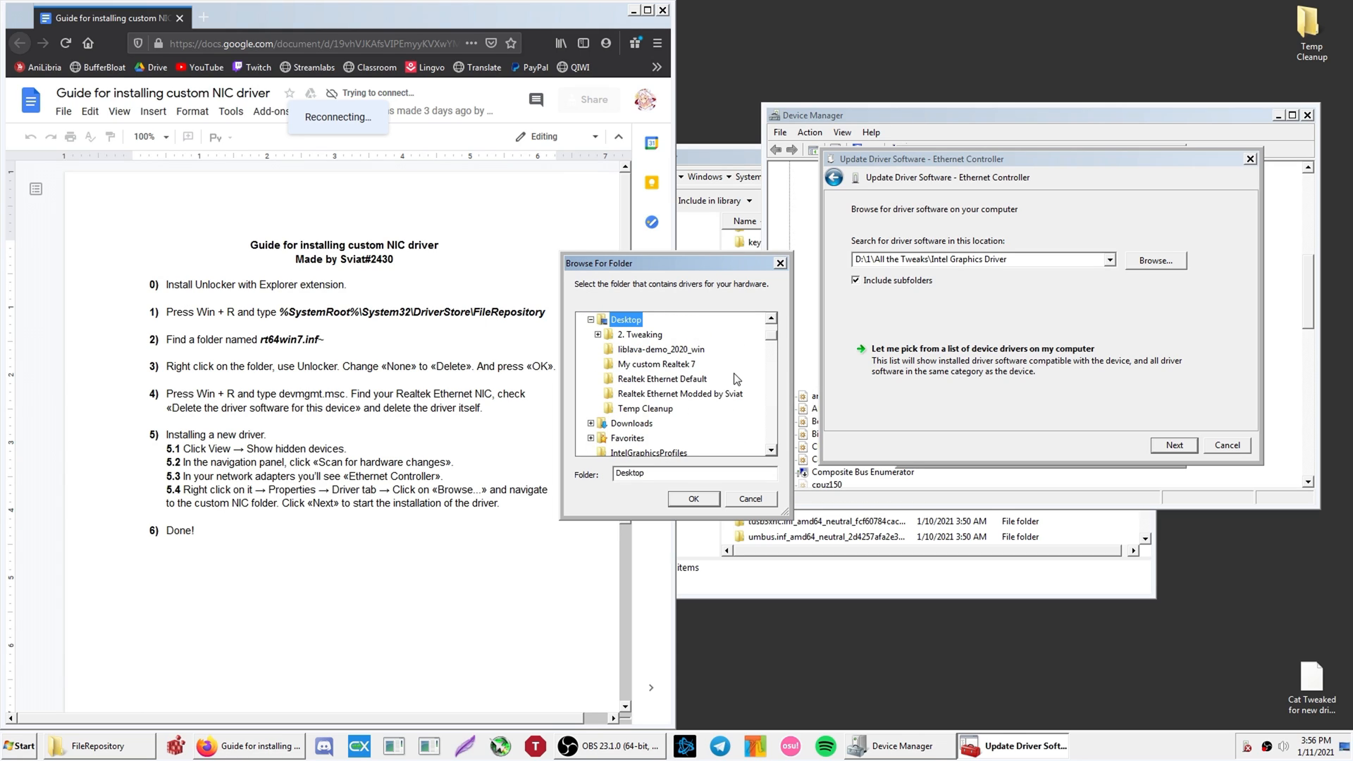
pyautogui.click(663, 364)
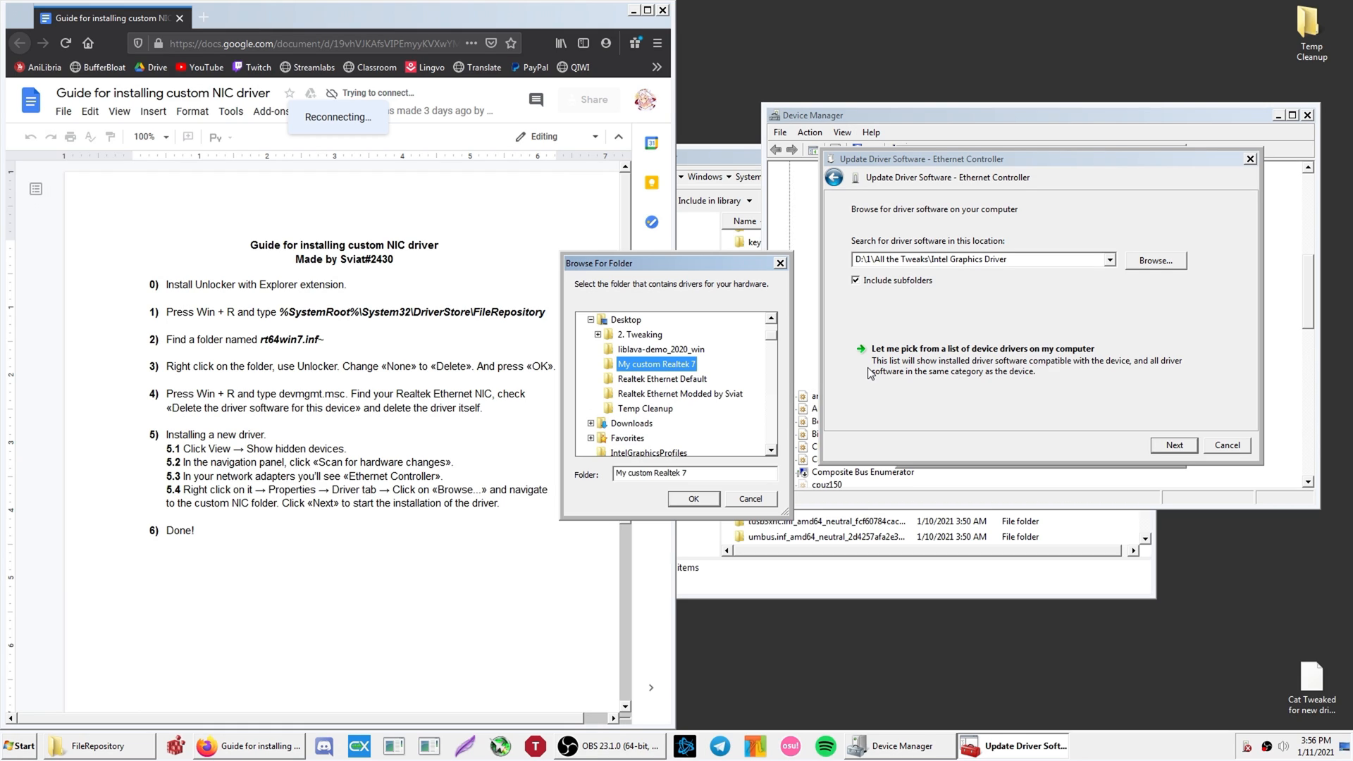
pyautogui.click(677, 394)
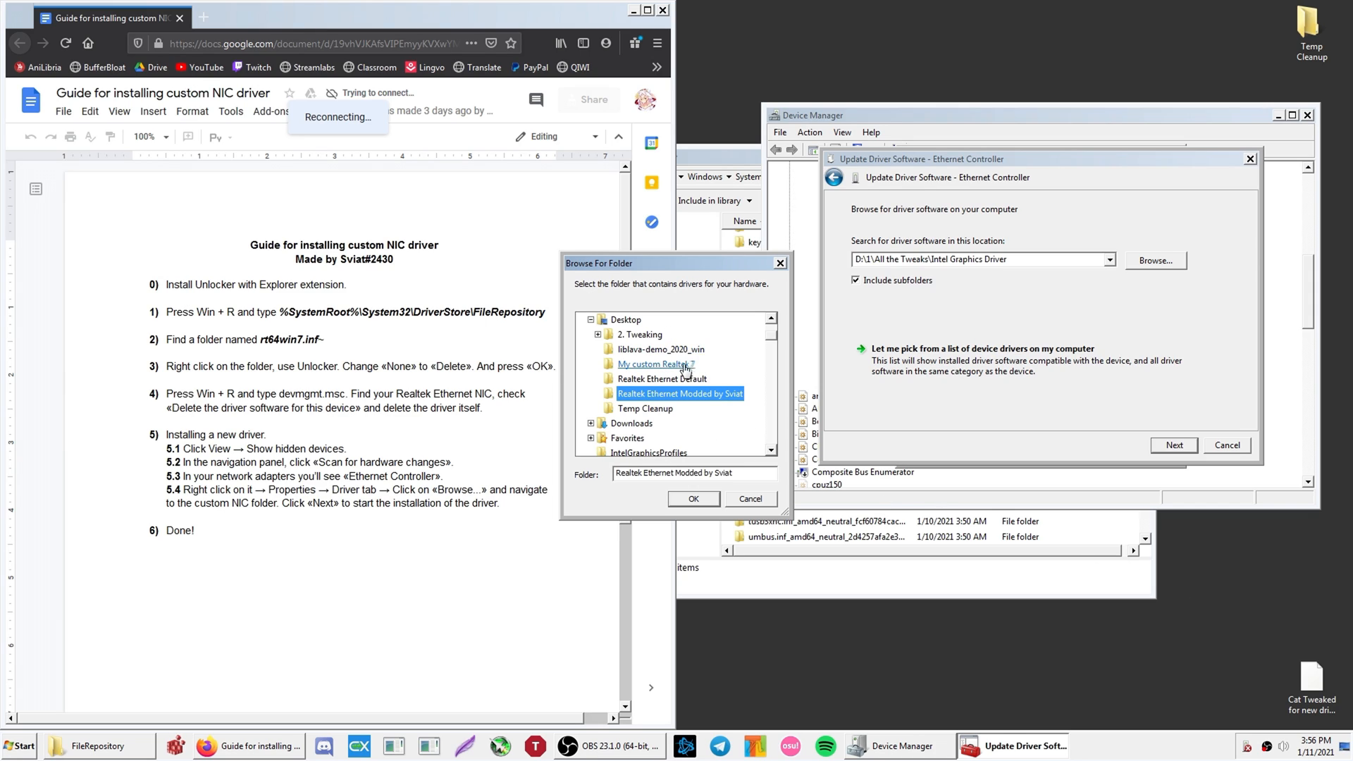
pyautogui.click(686, 365)
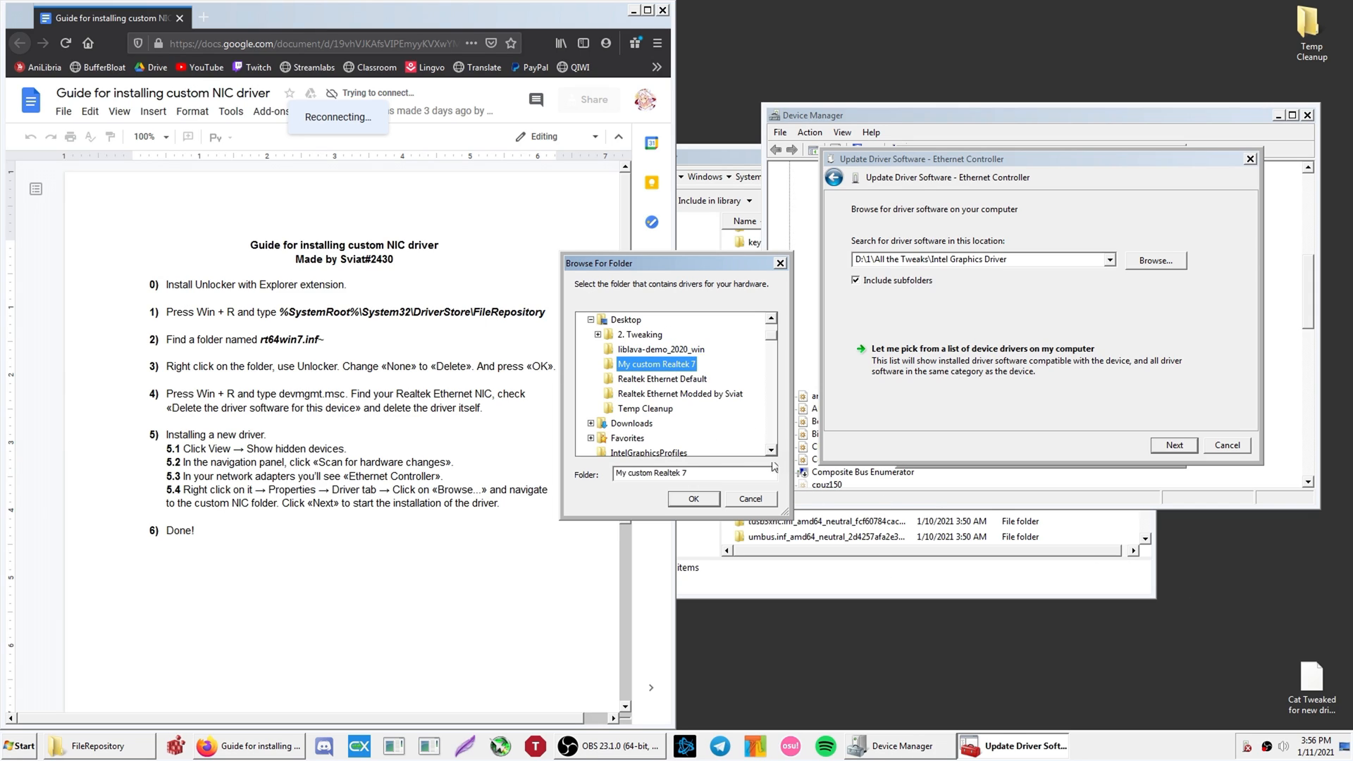
pyautogui.click(695, 499)
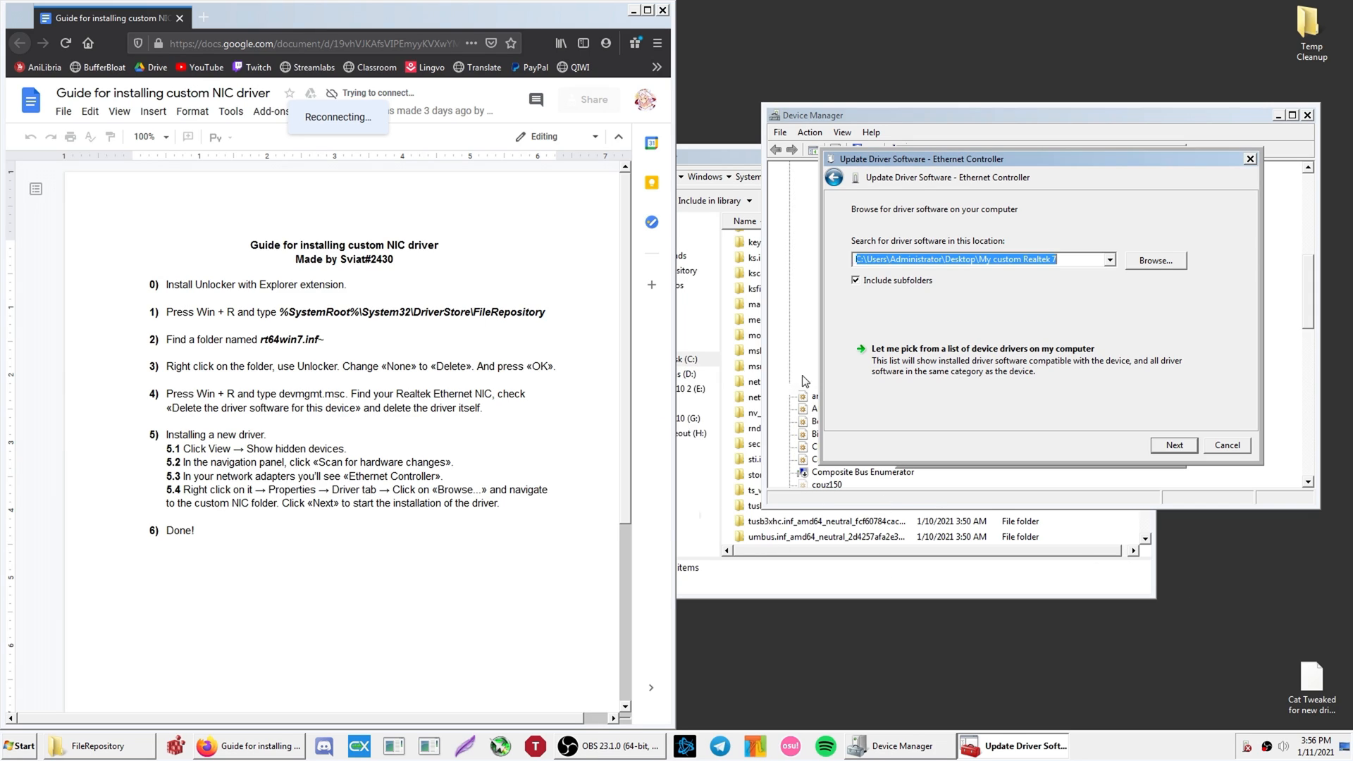
# Step: Install the driver from the chosen folder despite the unverified publisher, then close the update wizard and the Realtek adapter's properties
pyautogui.click(1160, 445)
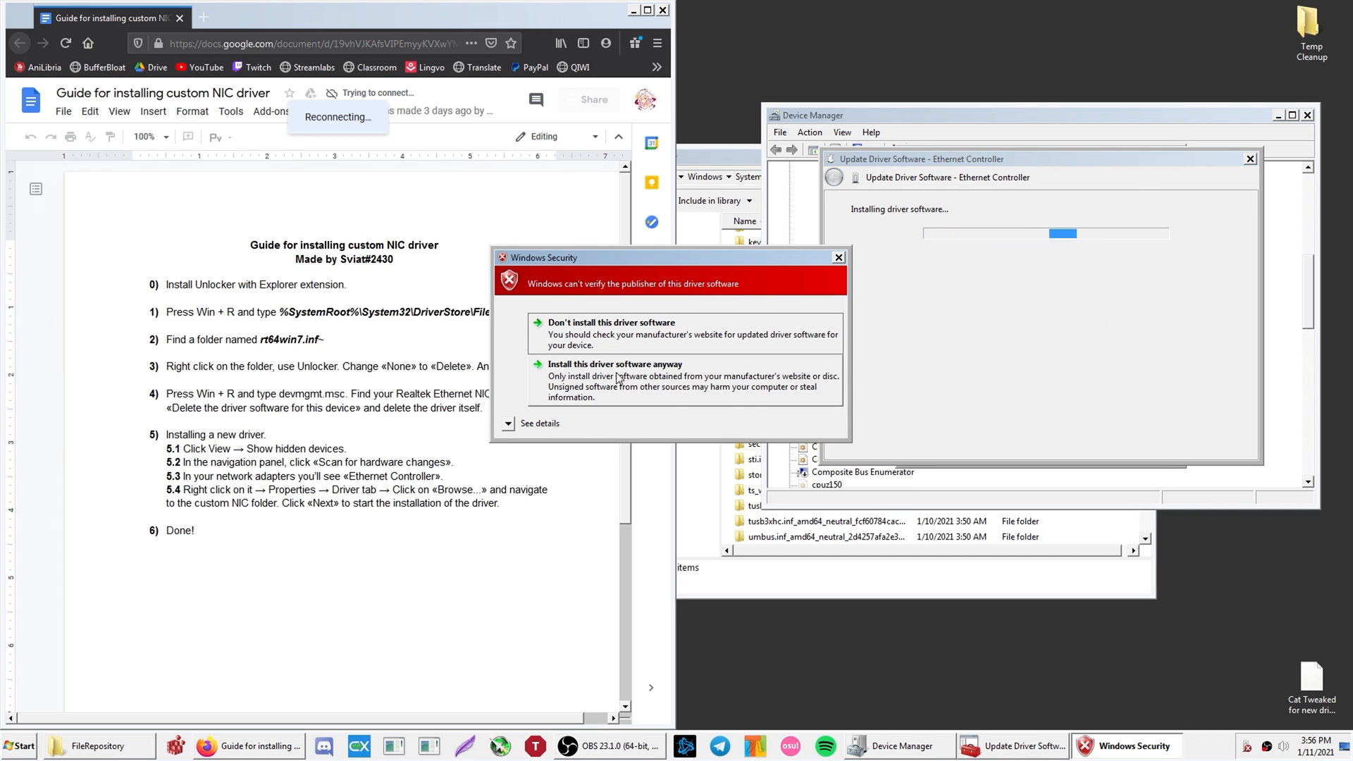
pyautogui.click(599, 363)
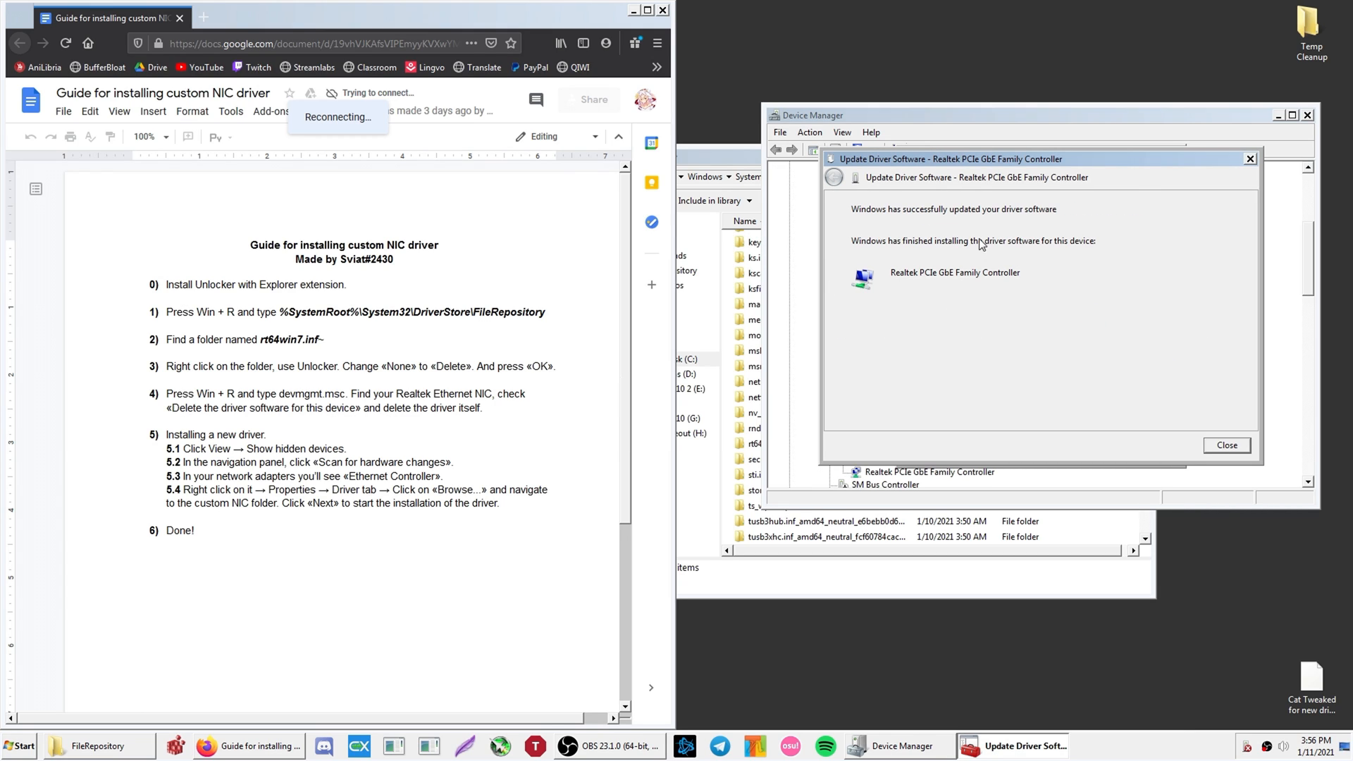
pyautogui.click(1226, 446)
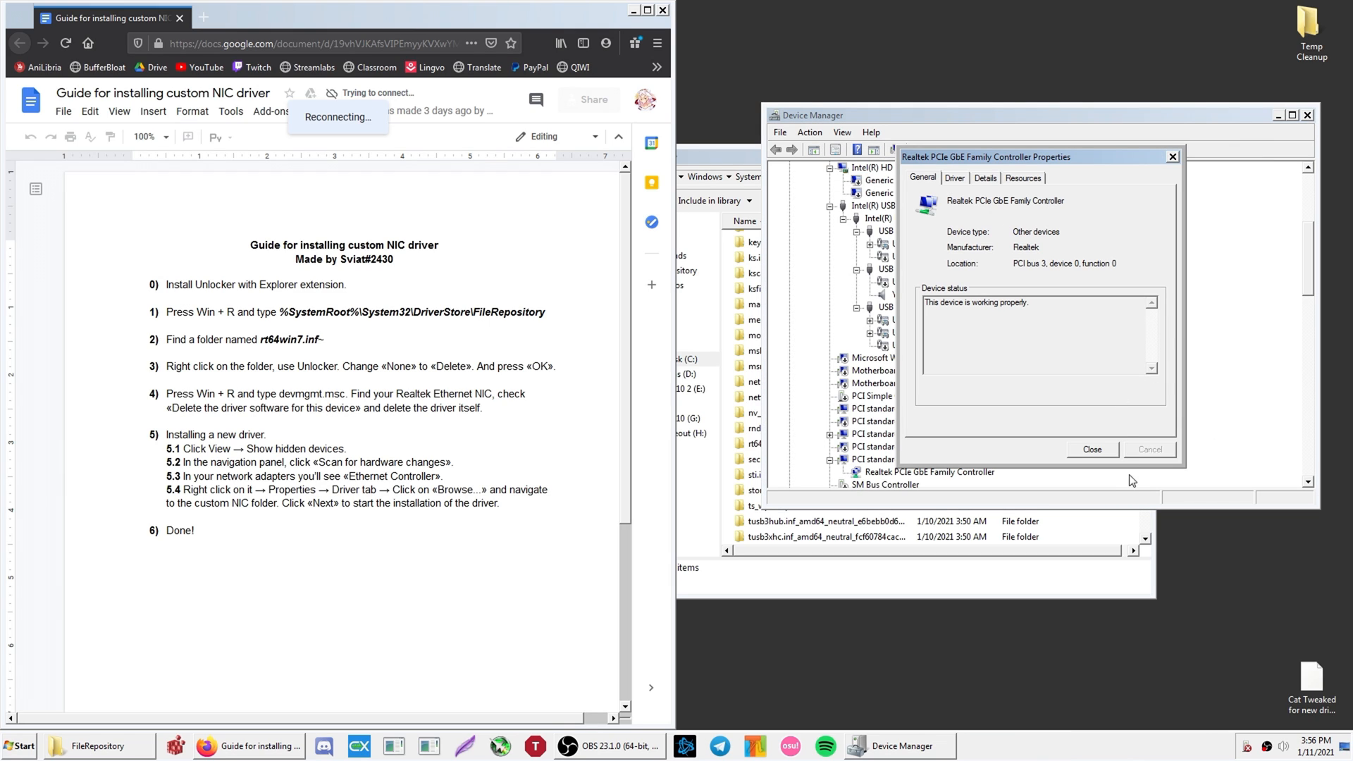
pyautogui.click(1106, 452)
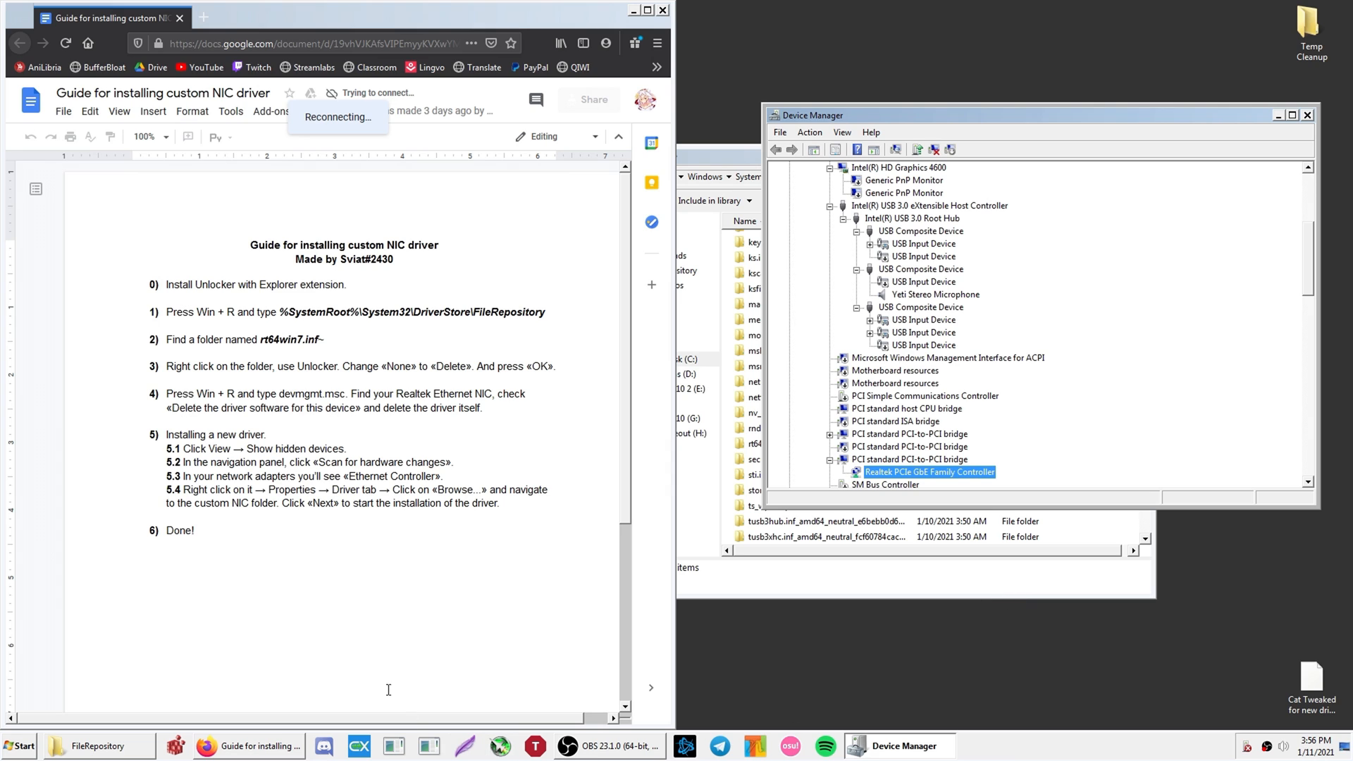
# Step: Look up the Dhcp service in ServiWin from the serviwin favorites folder, then close ServiWin and the folder
pyautogui.click(99, 746)
pyautogui.click(659, 317)
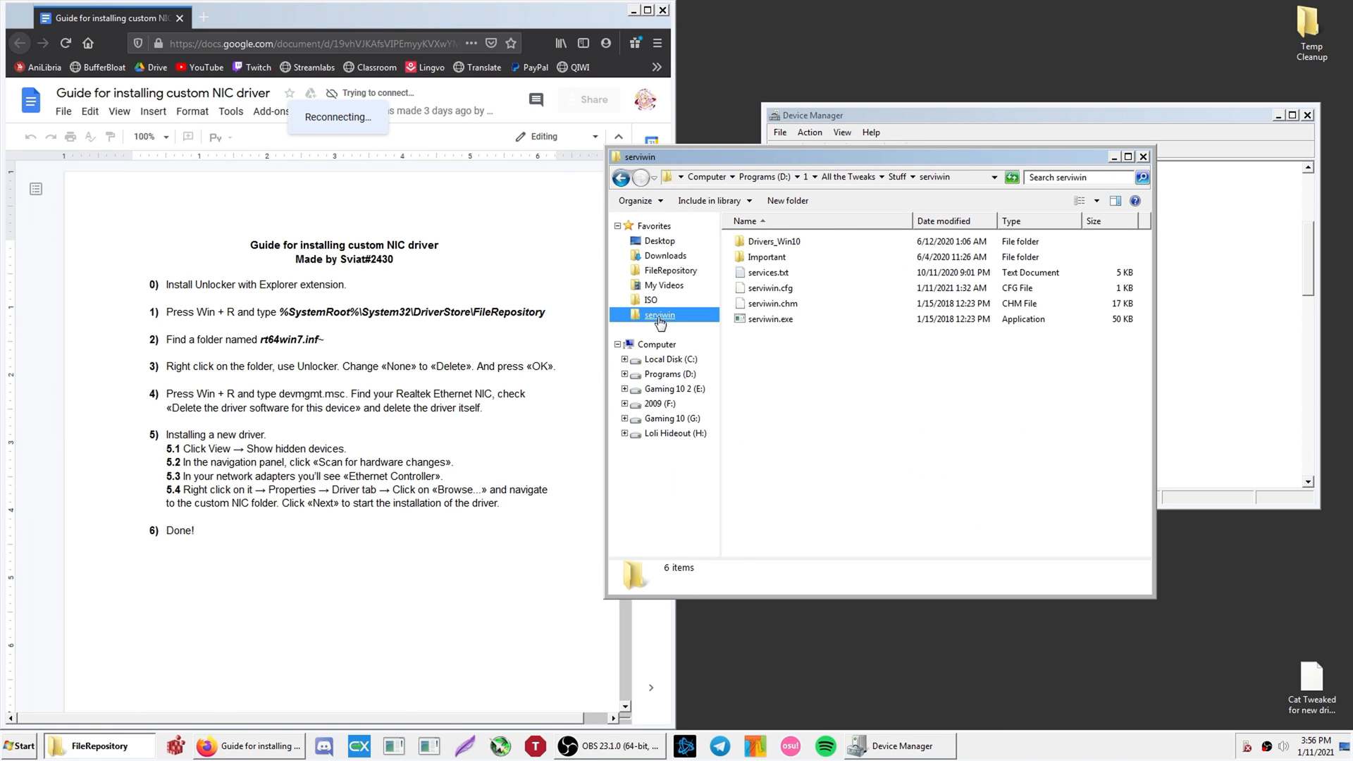
pyautogui.doubleClick(804, 329)
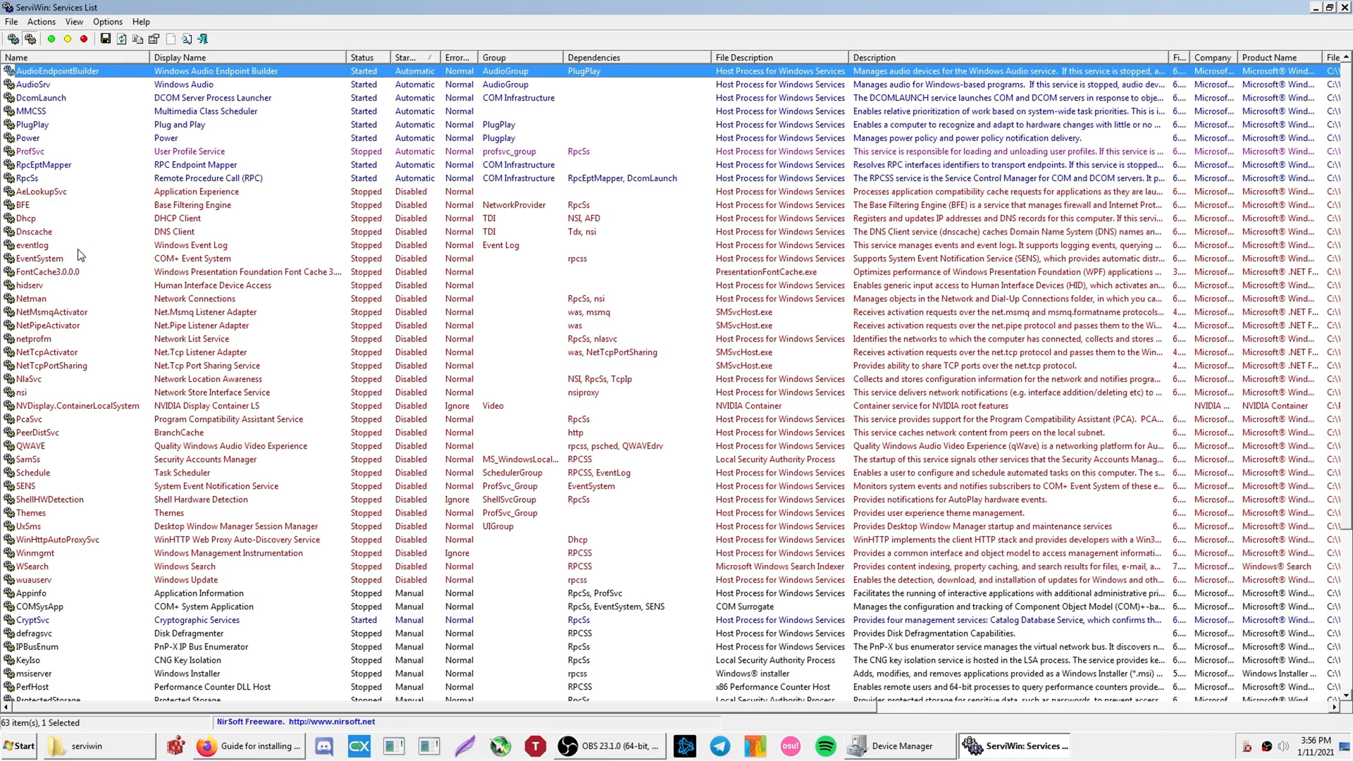
pyautogui.click(50, 218)
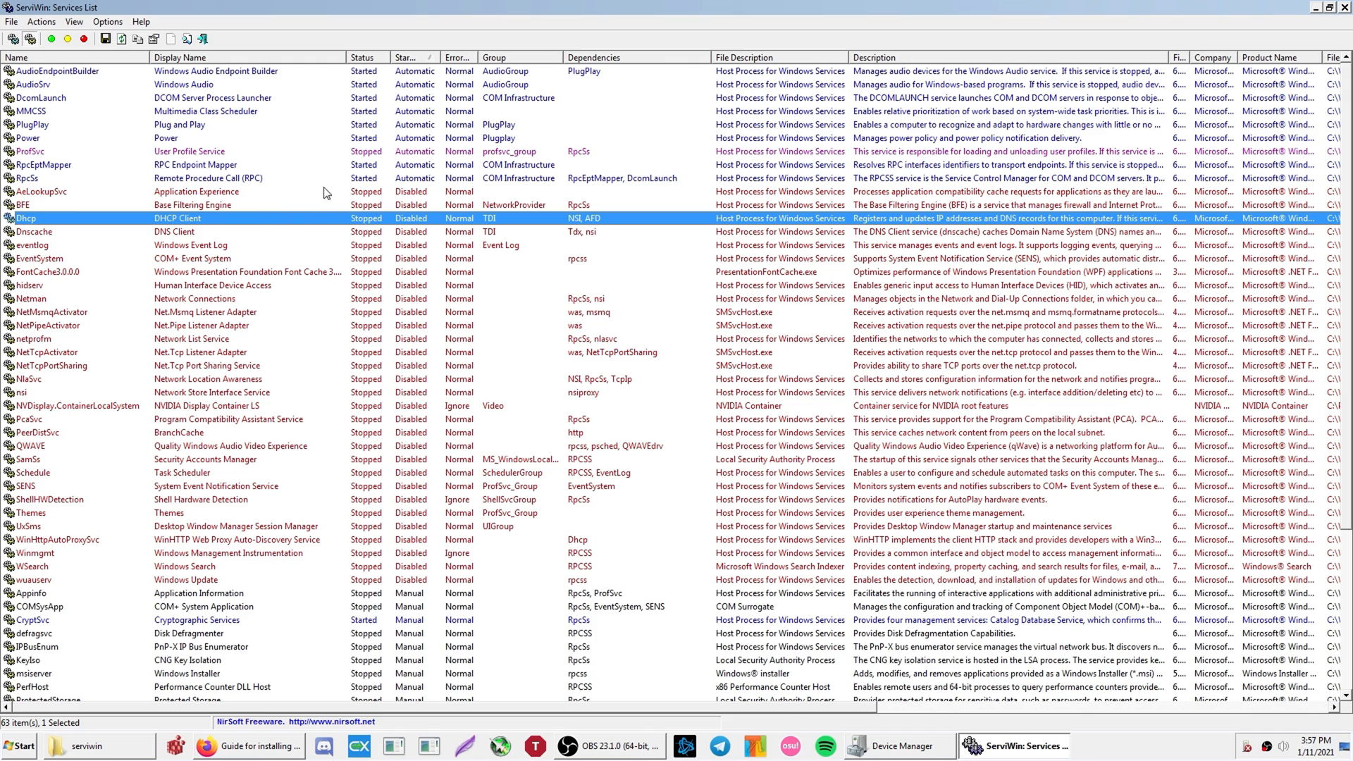
pyautogui.click(1343, 7)
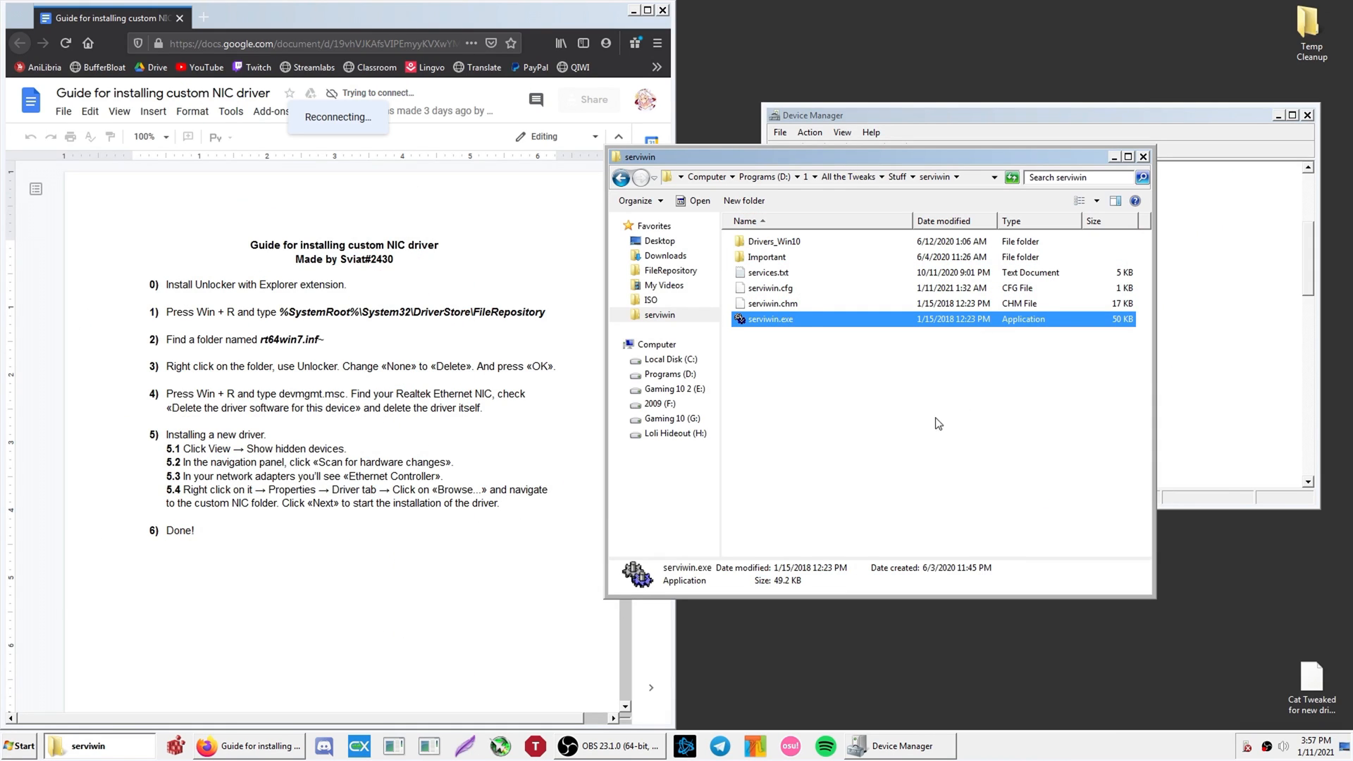
pyautogui.click(1143, 156)
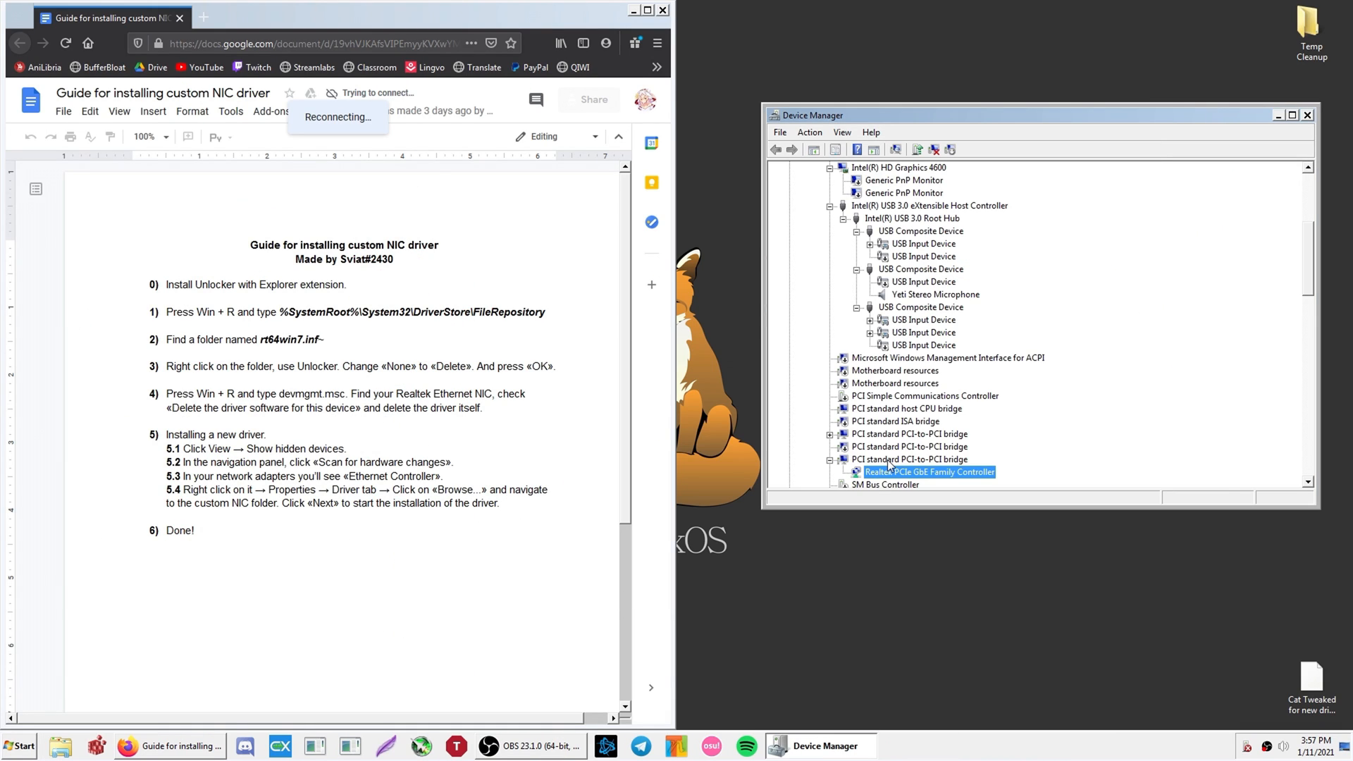
# Step: Open the Control Panel's Network and Sharing Center and go to its adapter settings
pyautogui.press('super+r')
pyautogui.write('contro')
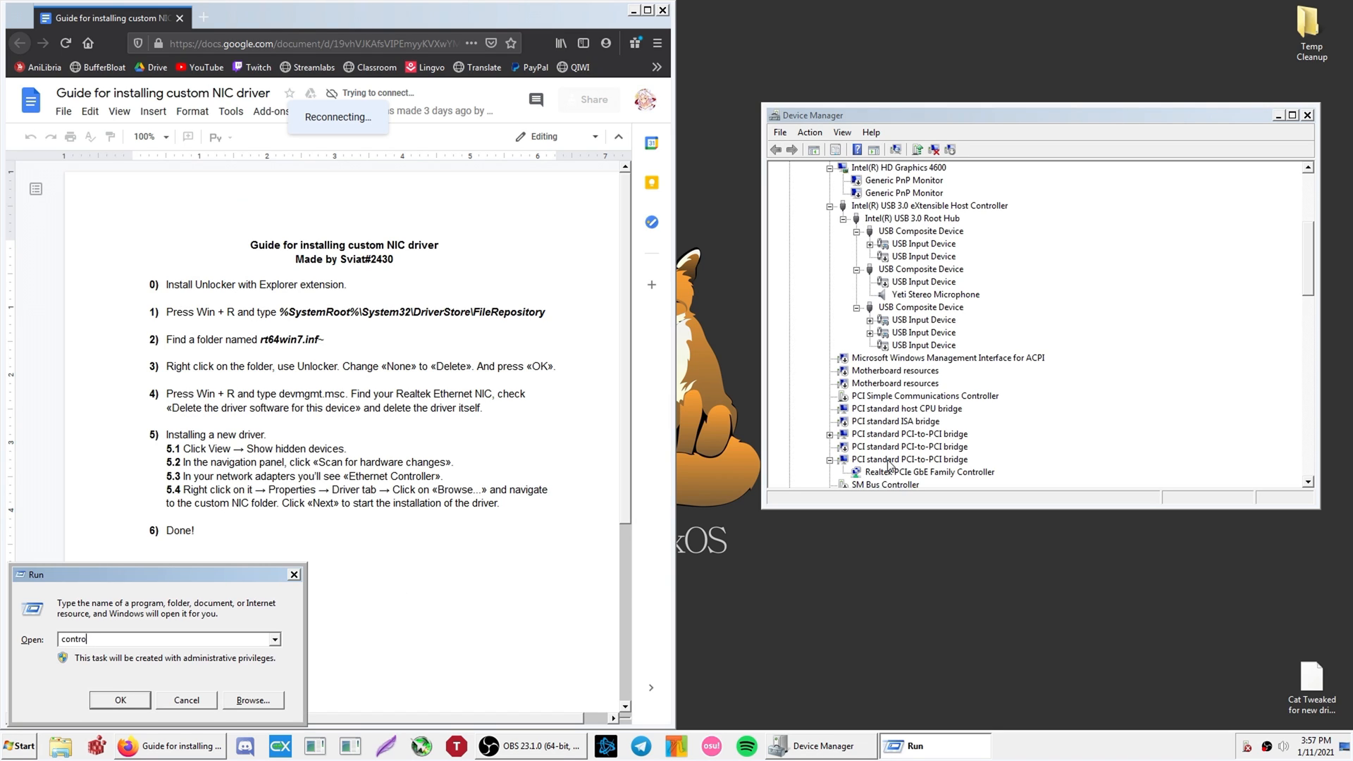
pyautogui.write('l')
pyautogui.press('Return')
pyautogui.click(556, 190)
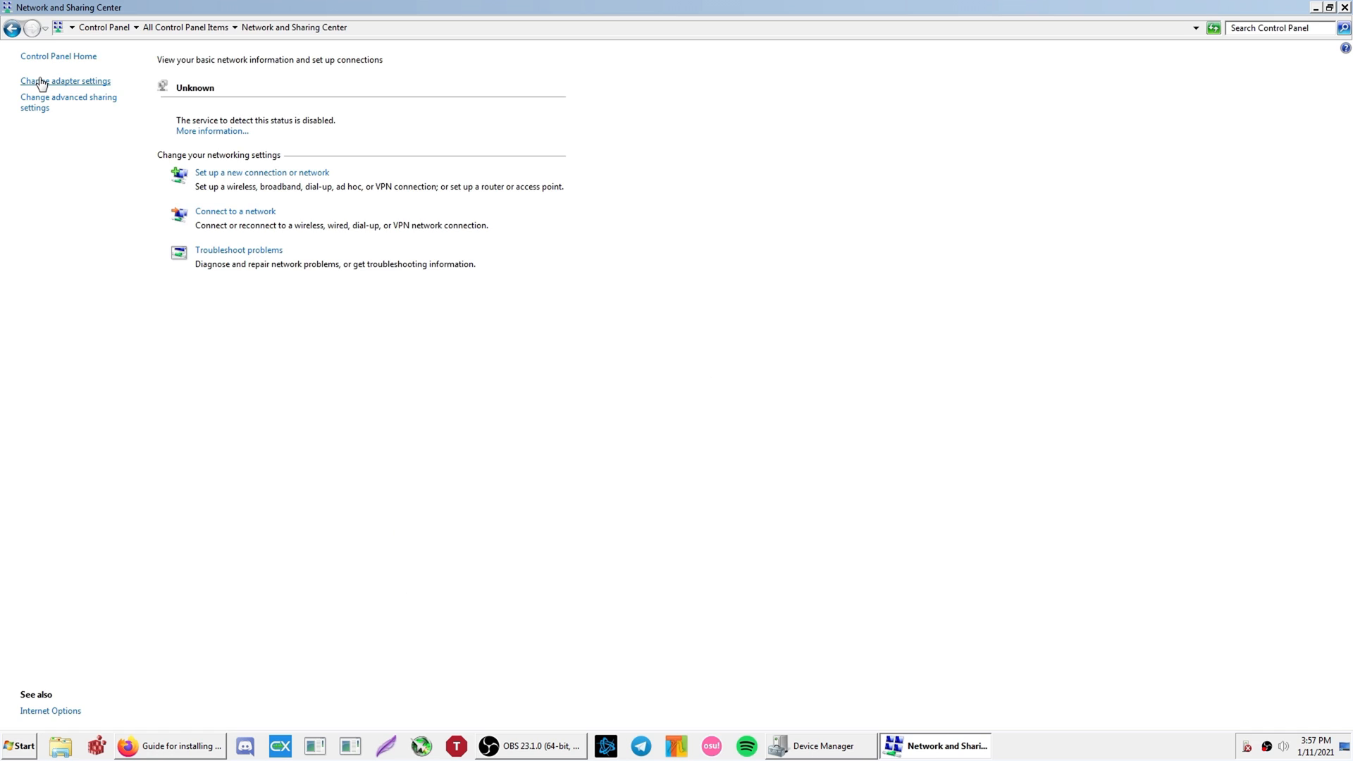
pyautogui.click(41, 81)
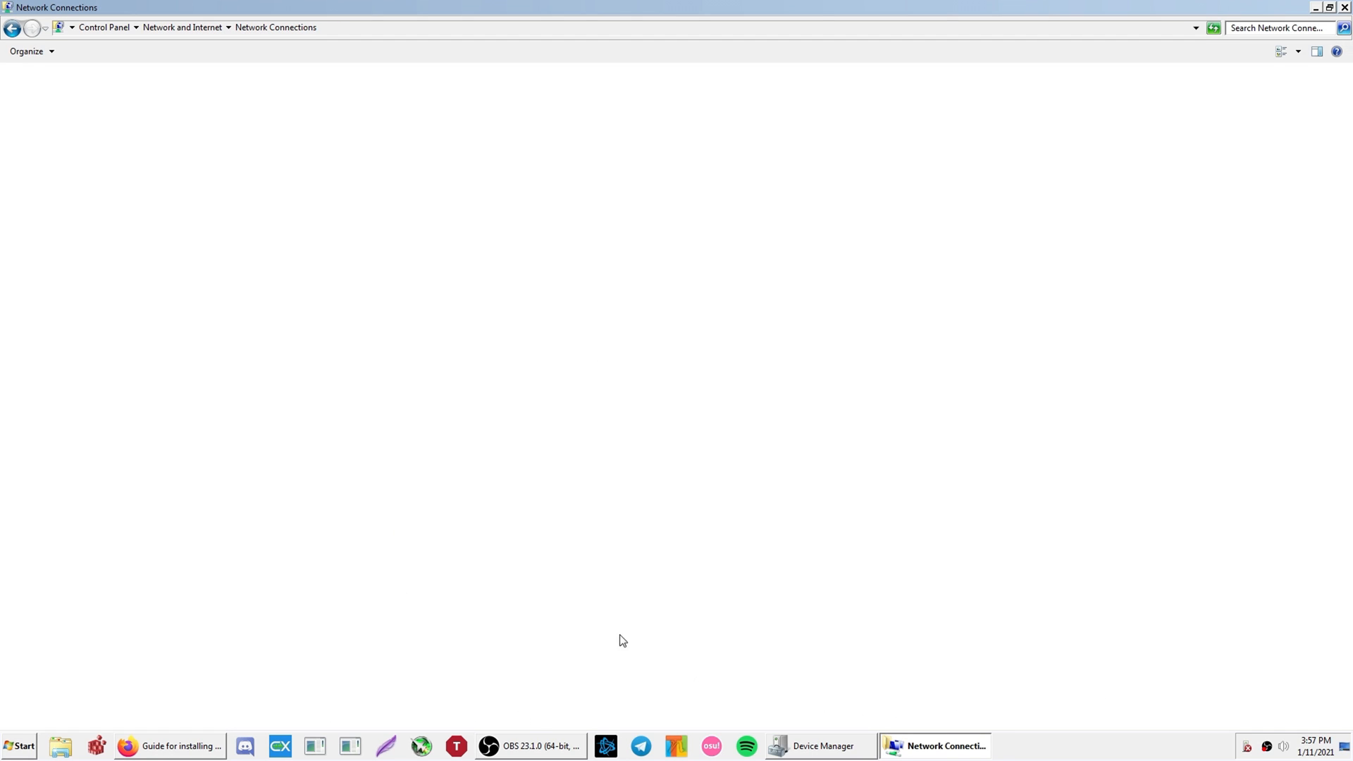
# Step: Launch serviwin.exe from the serviwin favorites folder
pyautogui.click(60, 746)
pyautogui.click(653, 315)
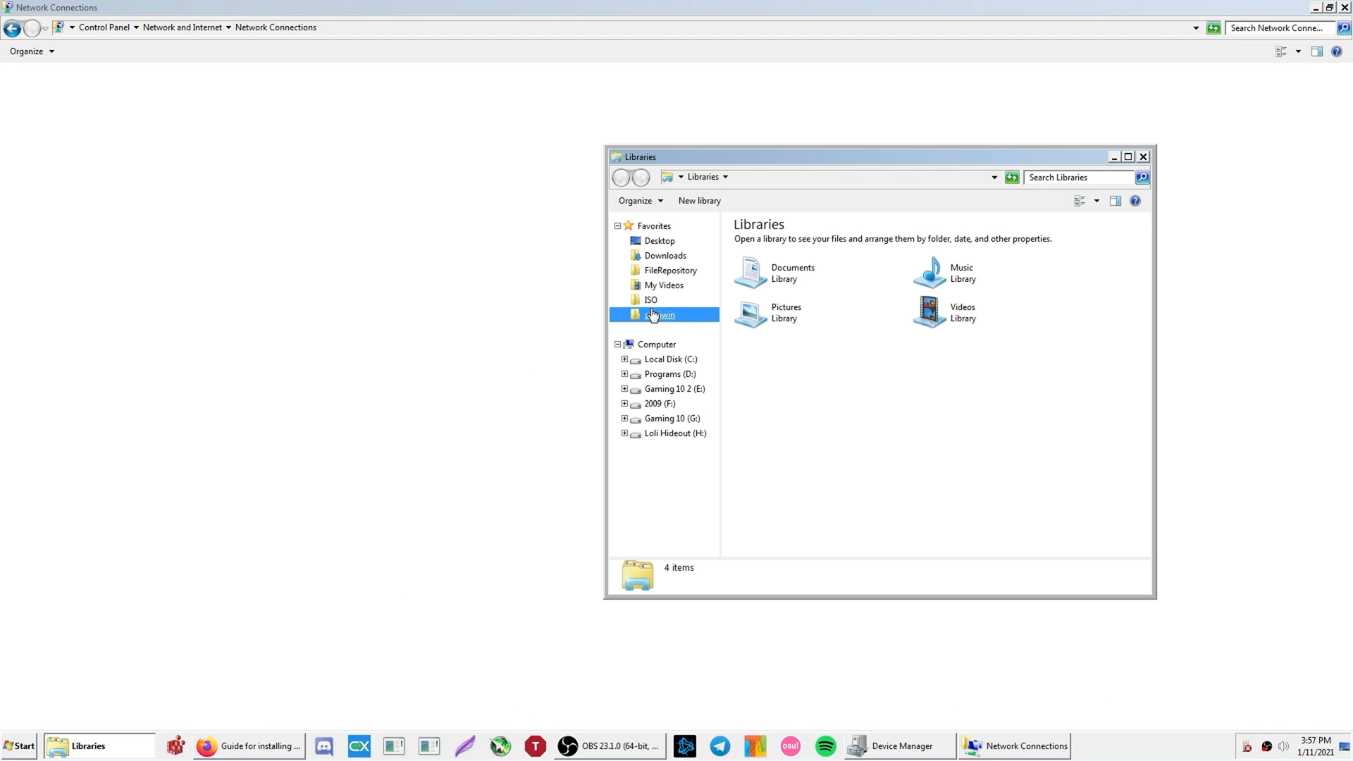
pyautogui.doubleClick(754, 326)
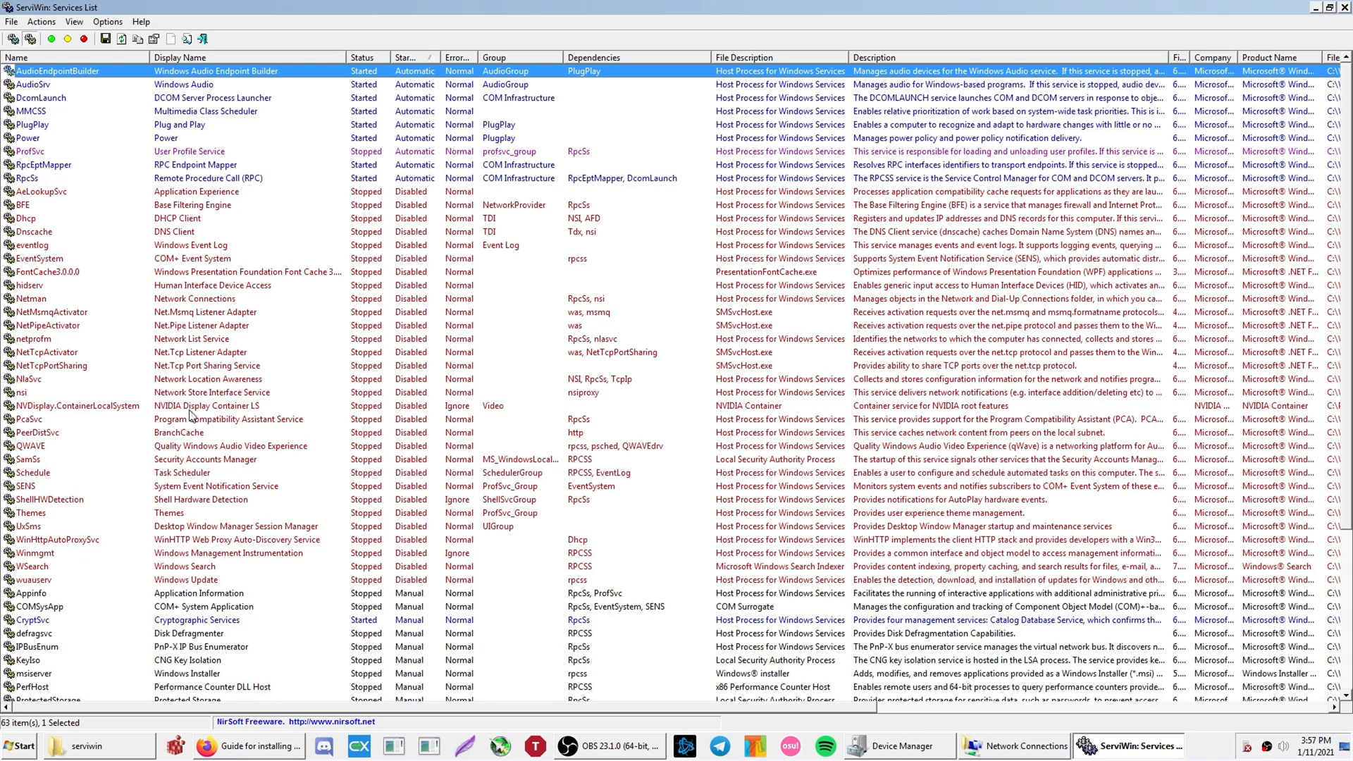
# Step: Set the nsi, NlaSvc, netprofm and Netman services to manual startup and start all four
pyautogui.click(55, 393)
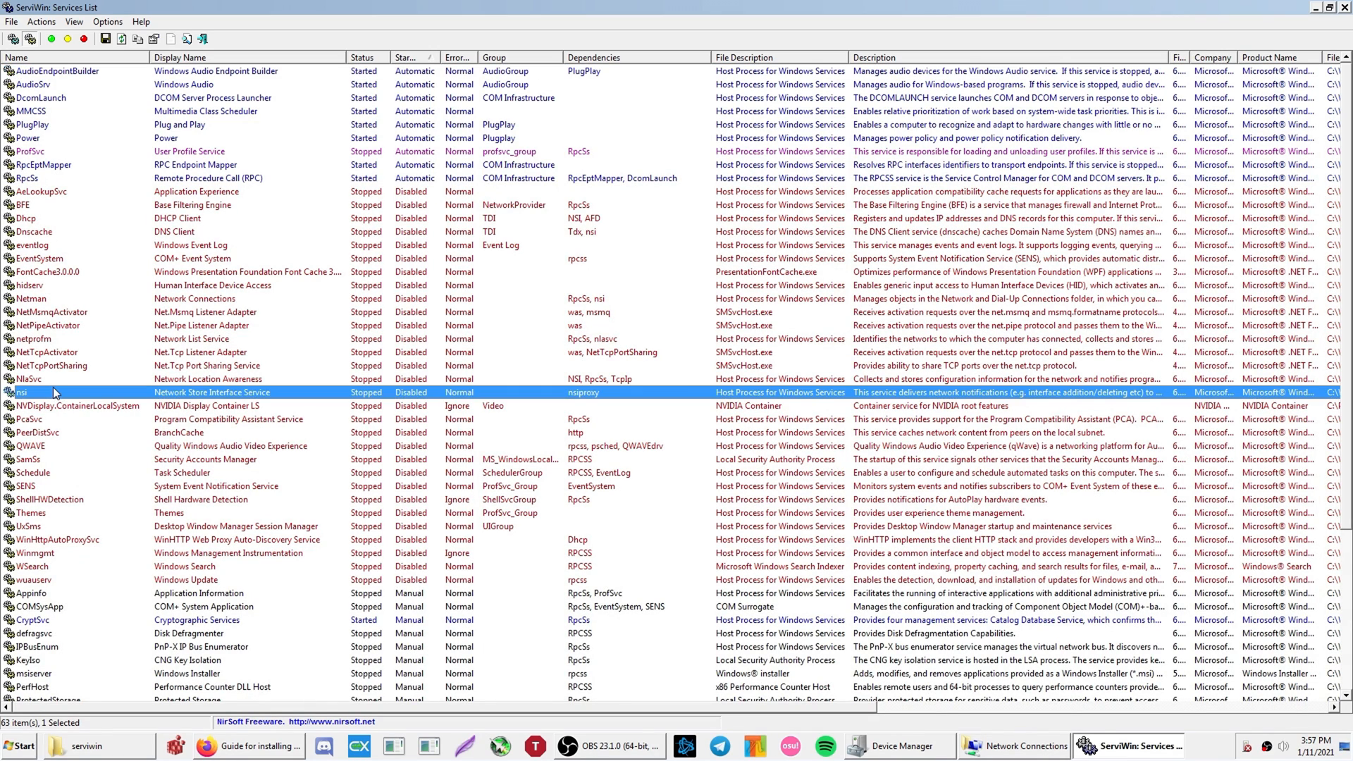
pyautogui.keyDown('ctrl'); pyautogui.click(56, 381); pyautogui.keyUp('ctrl')
pyautogui.keyDown('ctrl'); pyautogui.click(41, 339); pyautogui.keyUp('ctrl')
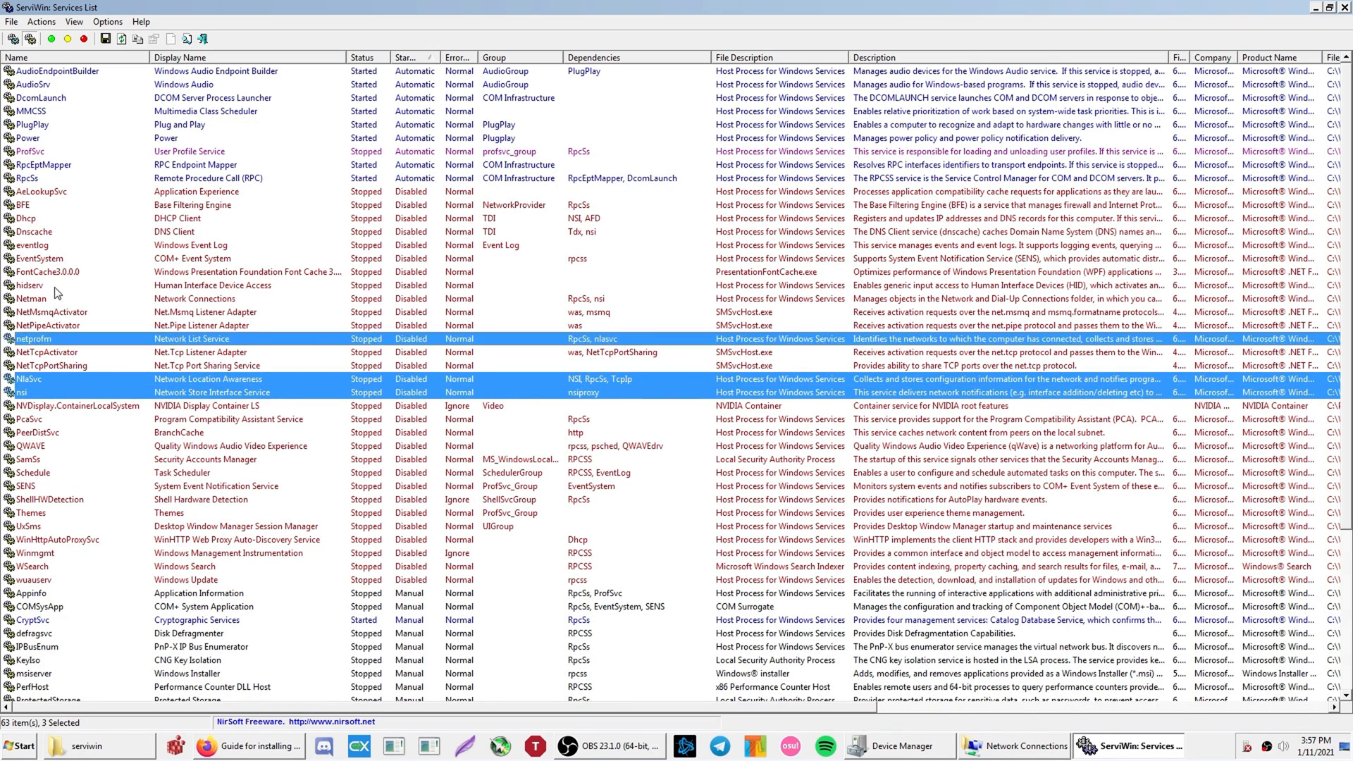
pyautogui.keyDown('ctrl'); pyautogui.click(62, 303); pyautogui.keyUp('ctrl')
pyautogui.rightClick(178, 302)
pyautogui.moveTo(339, 323)
pyautogui.click(440, 335)
pyautogui.click(752, 432)
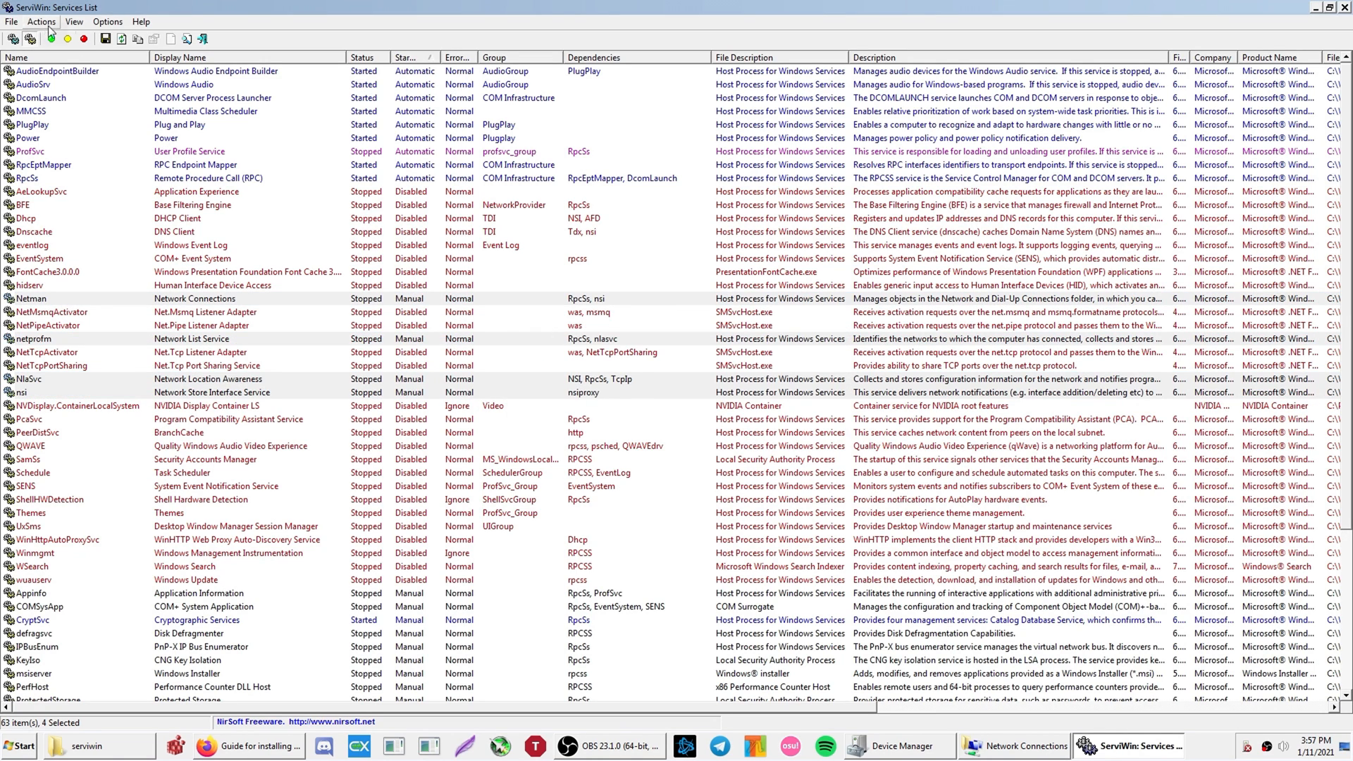
pyautogui.click(51, 40)
pyautogui.click(696, 423)
# Step: In Network Connections, open the Local Area Connection's TCP/IPv4 properties and choose to use a manually specified IP address
pyautogui.click(1033, 745)
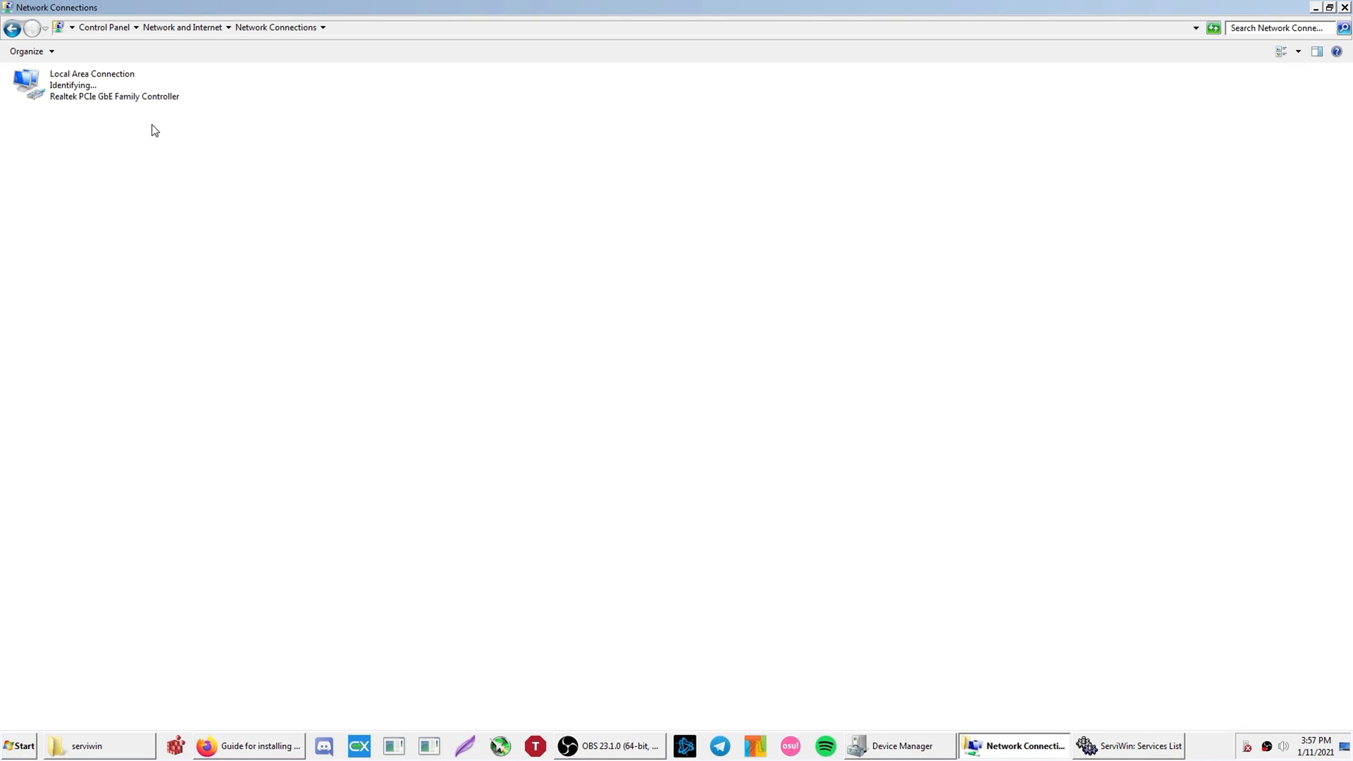
pyautogui.doubleClick(133, 100)
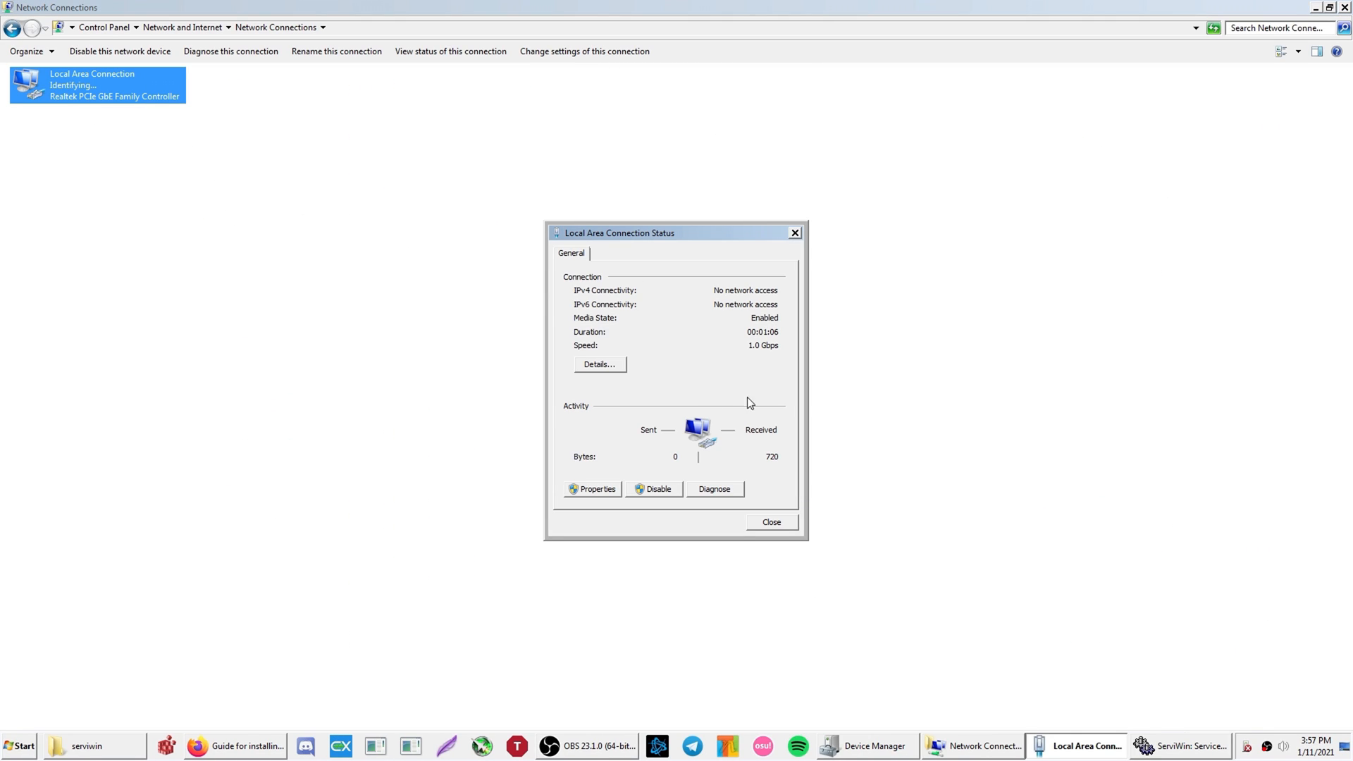
pyautogui.click(593, 491)
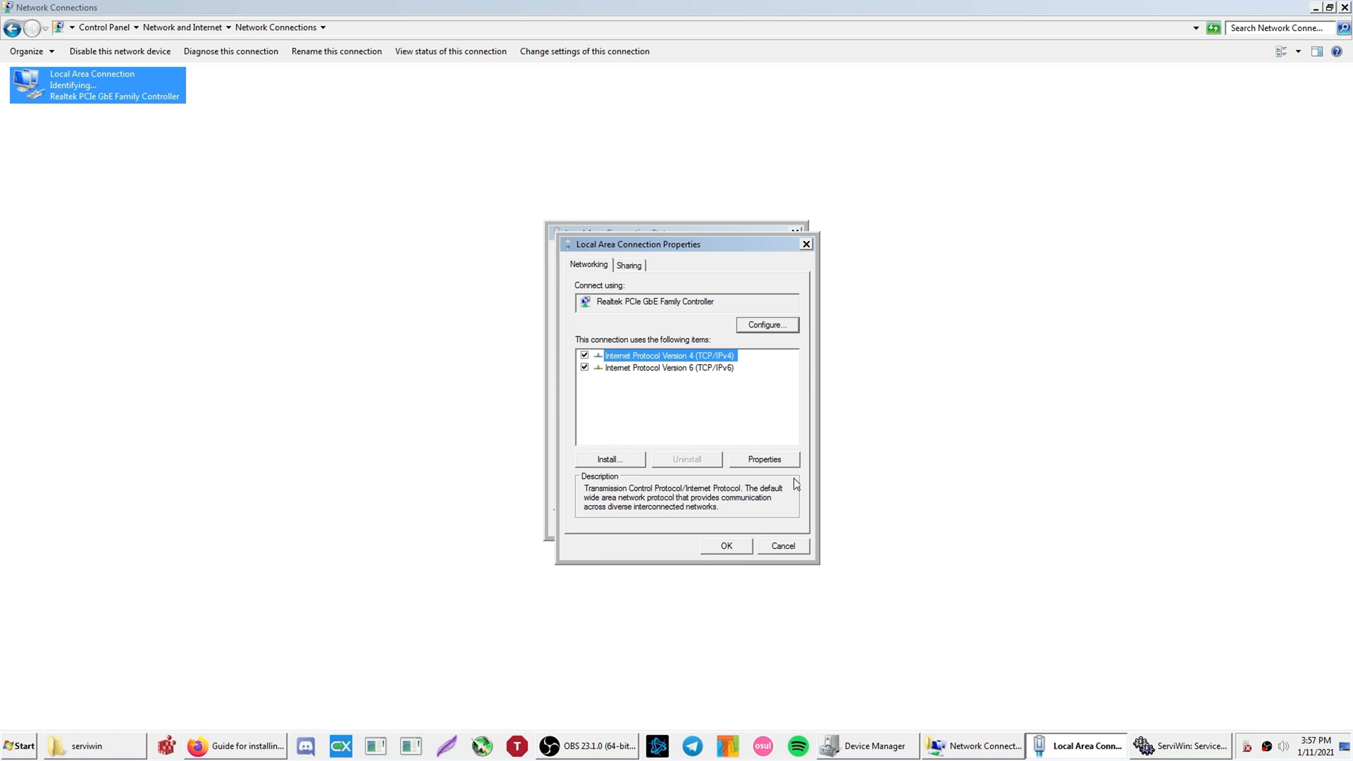
pyautogui.click(756, 463)
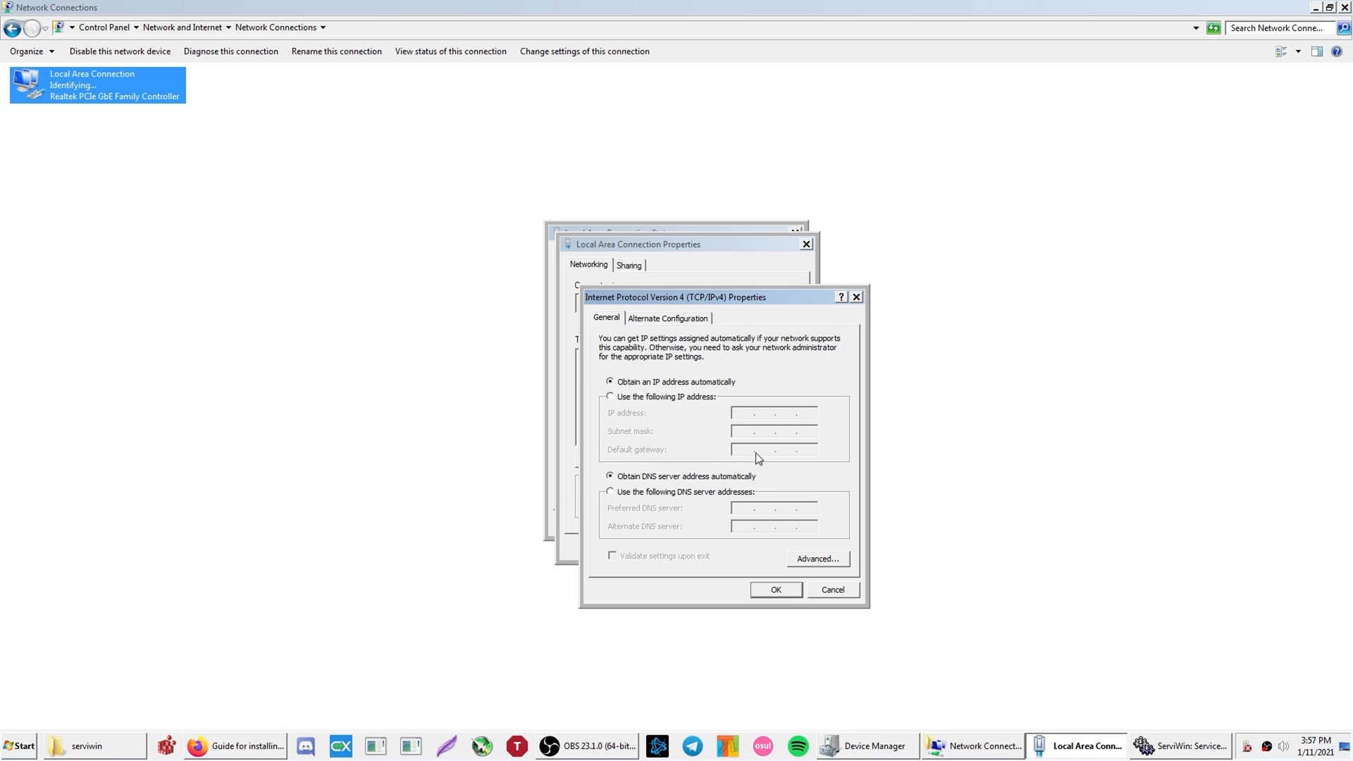
pyautogui.click(656, 396)
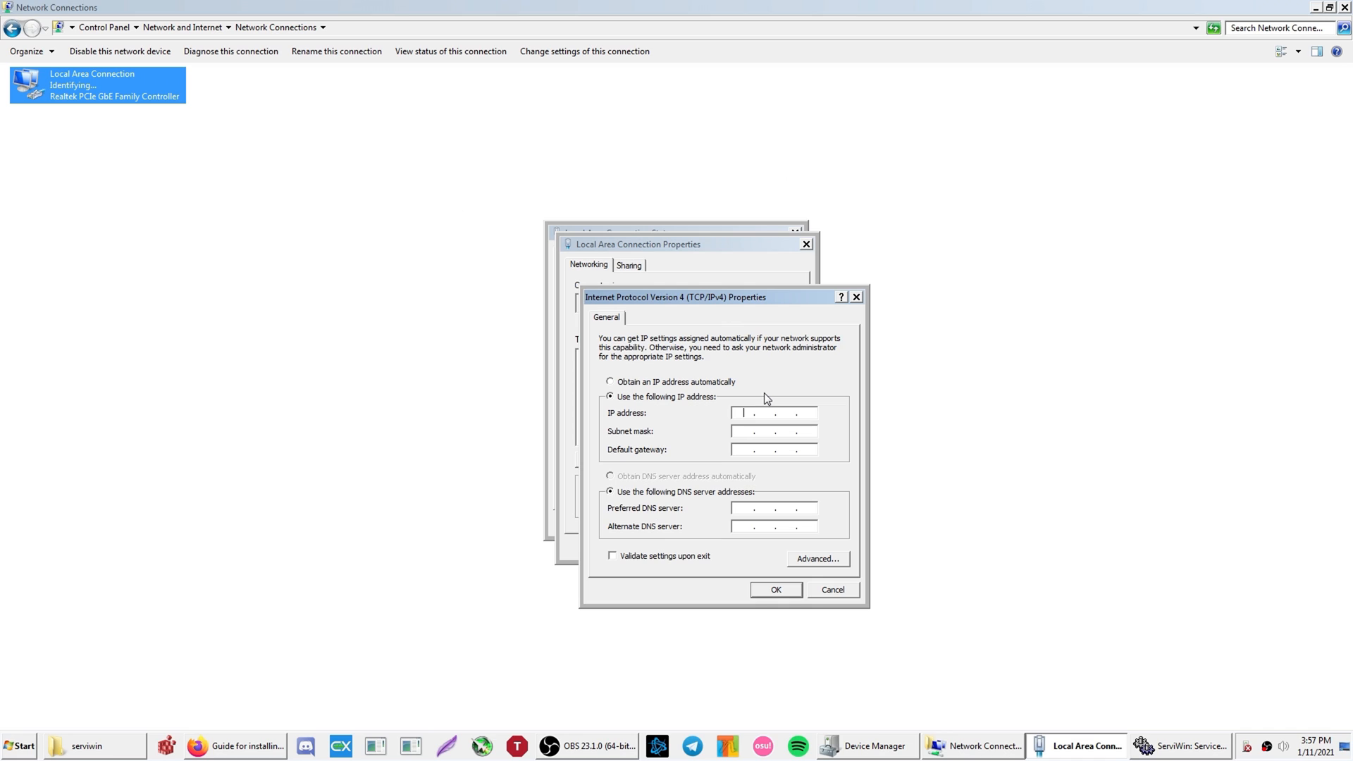
# Step: Run ipconfig in a Command Prompt and examine the IPv4 address, subnet mask and default gateway lines
pyautogui.press('super+r')
pyautogui.press('Return')
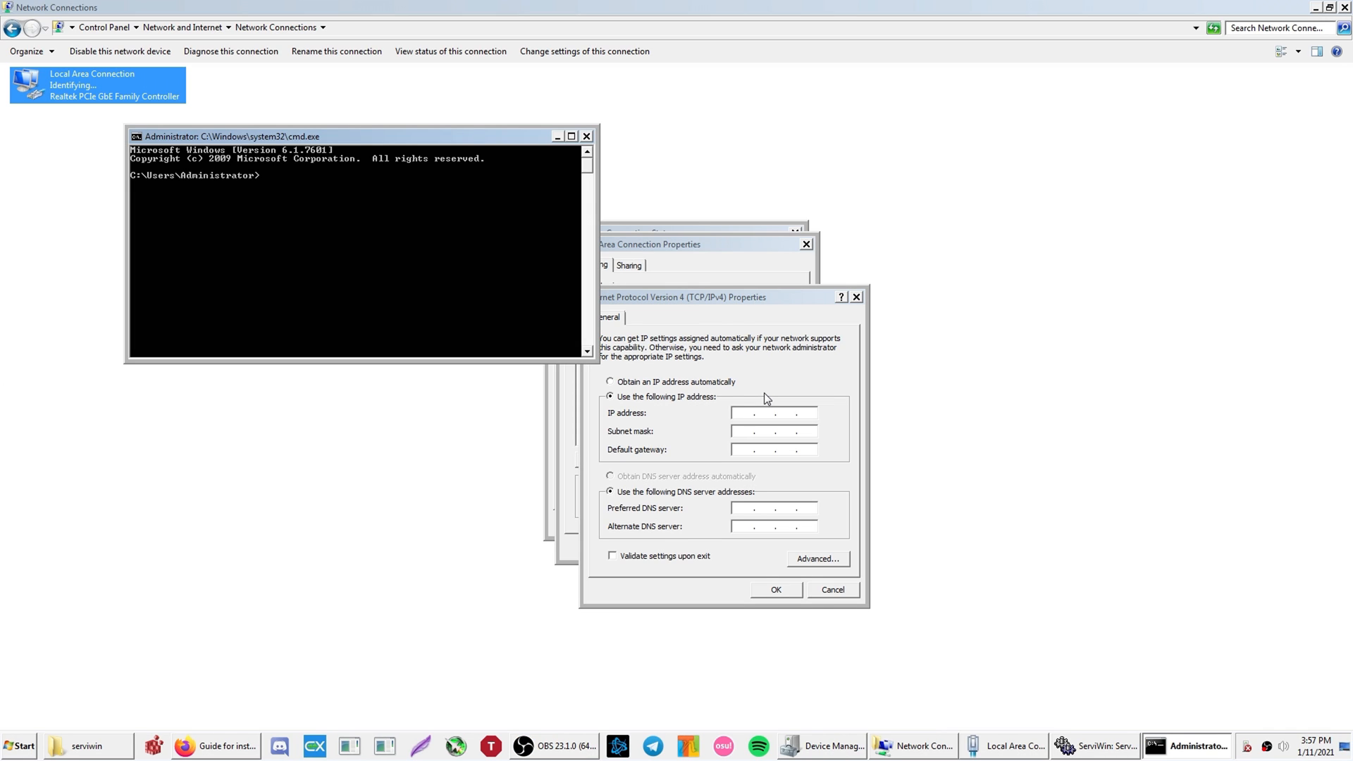
pyautogui.moveTo(359, 144); pyautogui.dragTo(245, 193)
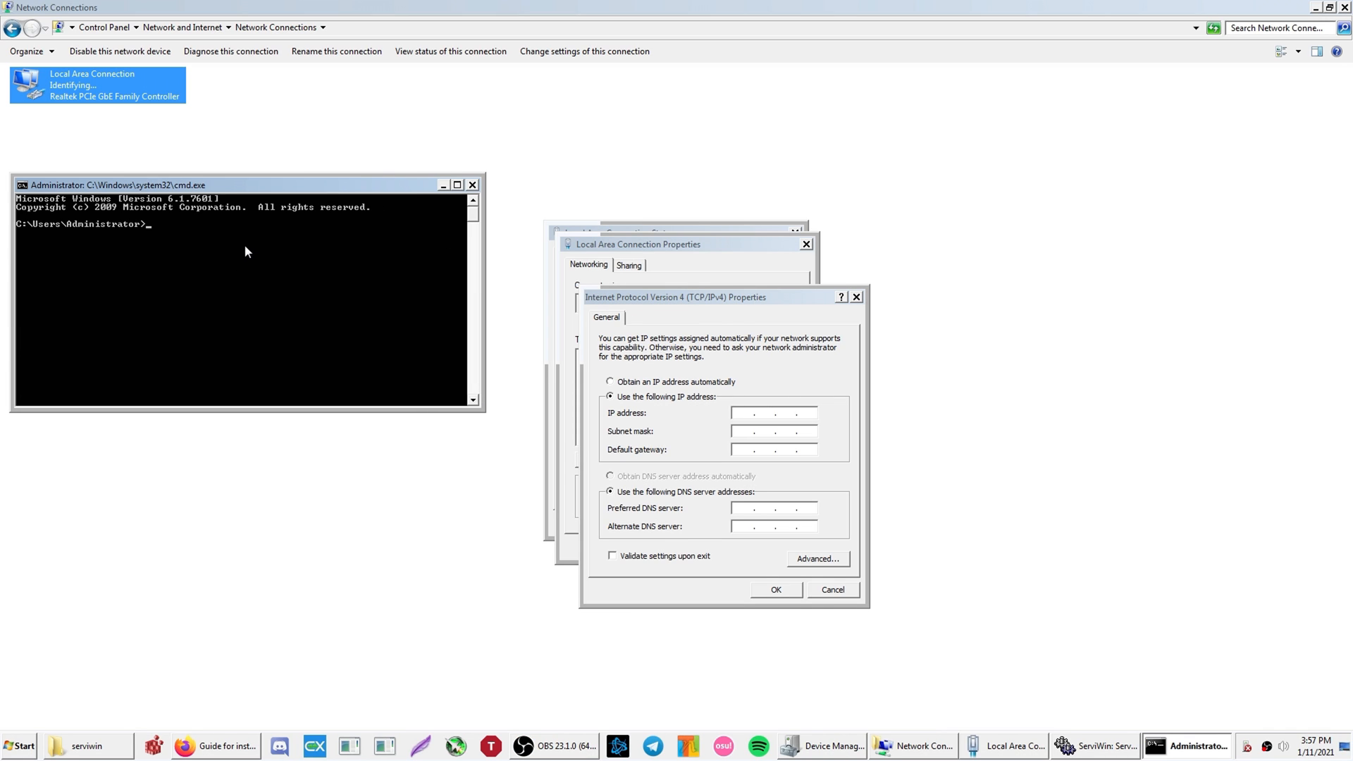
pyautogui.write('ipconfig')
pyautogui.press('Return')
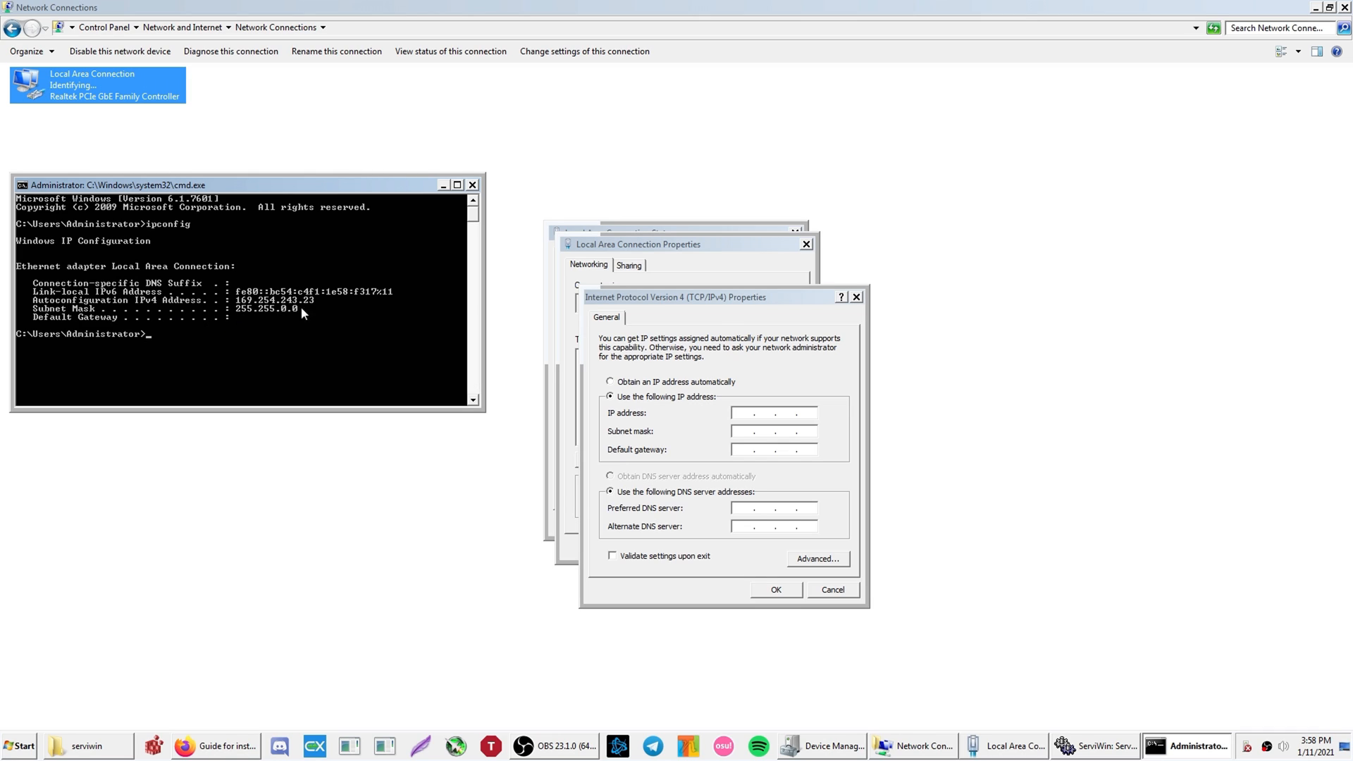
pyautogui.moveTo(309, 303); pyautogui.dragTo(238, 307)
pyautogui.click(317, 293)
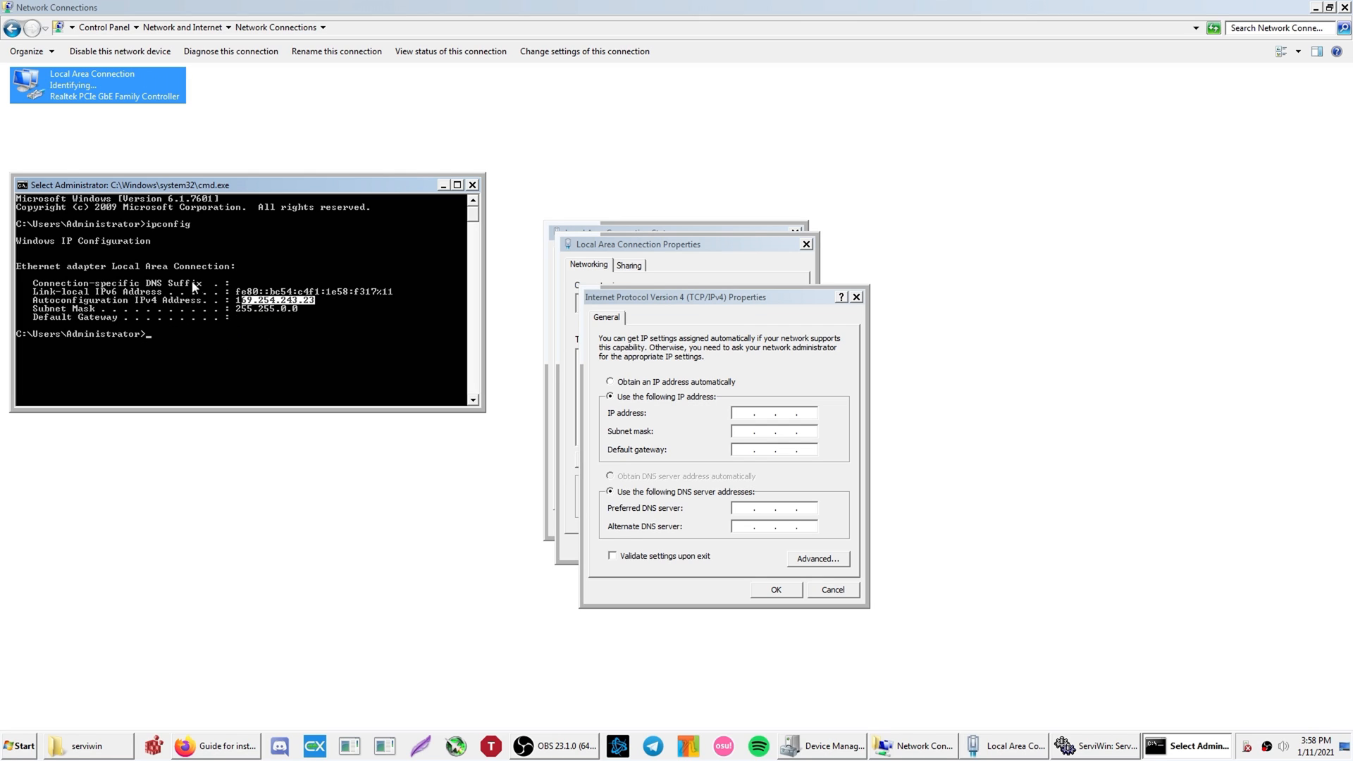
pyautogui.click(301, 302)
pyautogui.moveTo(293, 308); pyautogui.dragTo(235, 305)
pyautogui.click(235, 318)
pyautogui.click(245, 318)
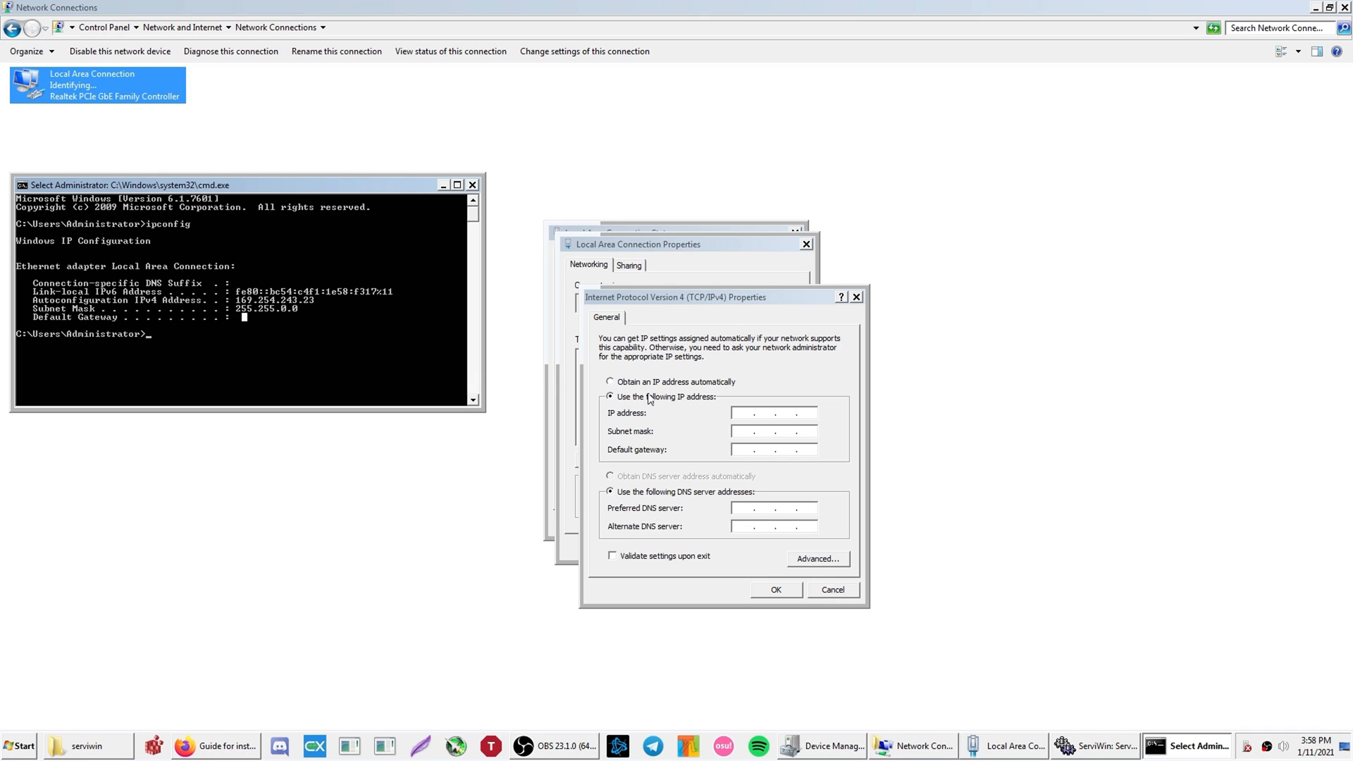
# Step: Set the IP address to 192.168.0.167, the subnet mask to 255.255.255.0 and the default gateway to 192.168.0.1
pyautogui.click(749, 414)
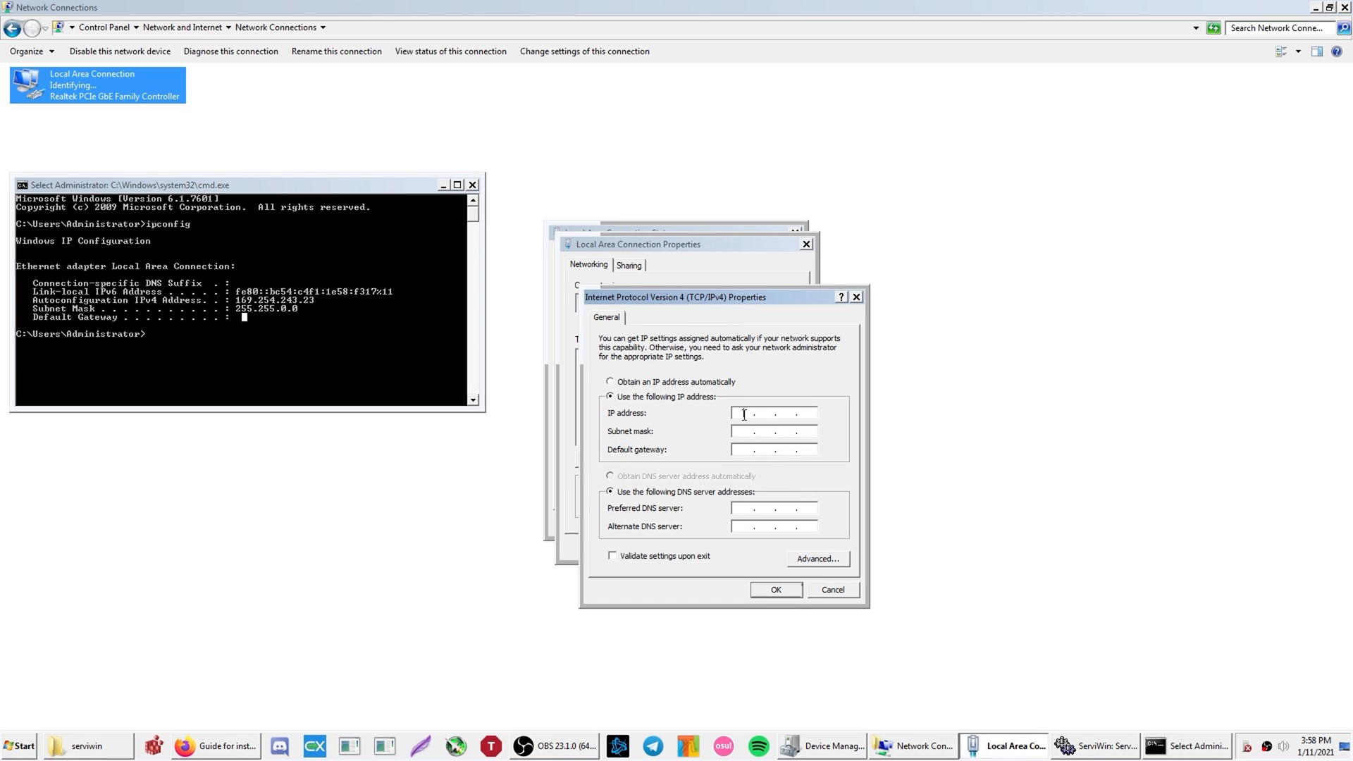
pyautogui.write('192 . 168 . 0 . 167')
pyautogui.press('Tab')
pyautogui.press('Tab')
pyautogui.write('192 . 168 . 0 . 1')
# Step: Set the preferred DNS server to 1.1.1.1 and the alternate DNS server to 1.0.0.1
pyautogui.click(747, 508)
pyautogui.write('1.1.1')
pyautogui.click(740, 527)
pyautogui.write('1...1')
pyautogui.click(764, 527)
pyautogui.write('0.0.1')
# Step: Enable validating the settings upon exit, apply the IPv4 configuration and close the Local Area Connection dialogs
pyautogui.click(647, 556)
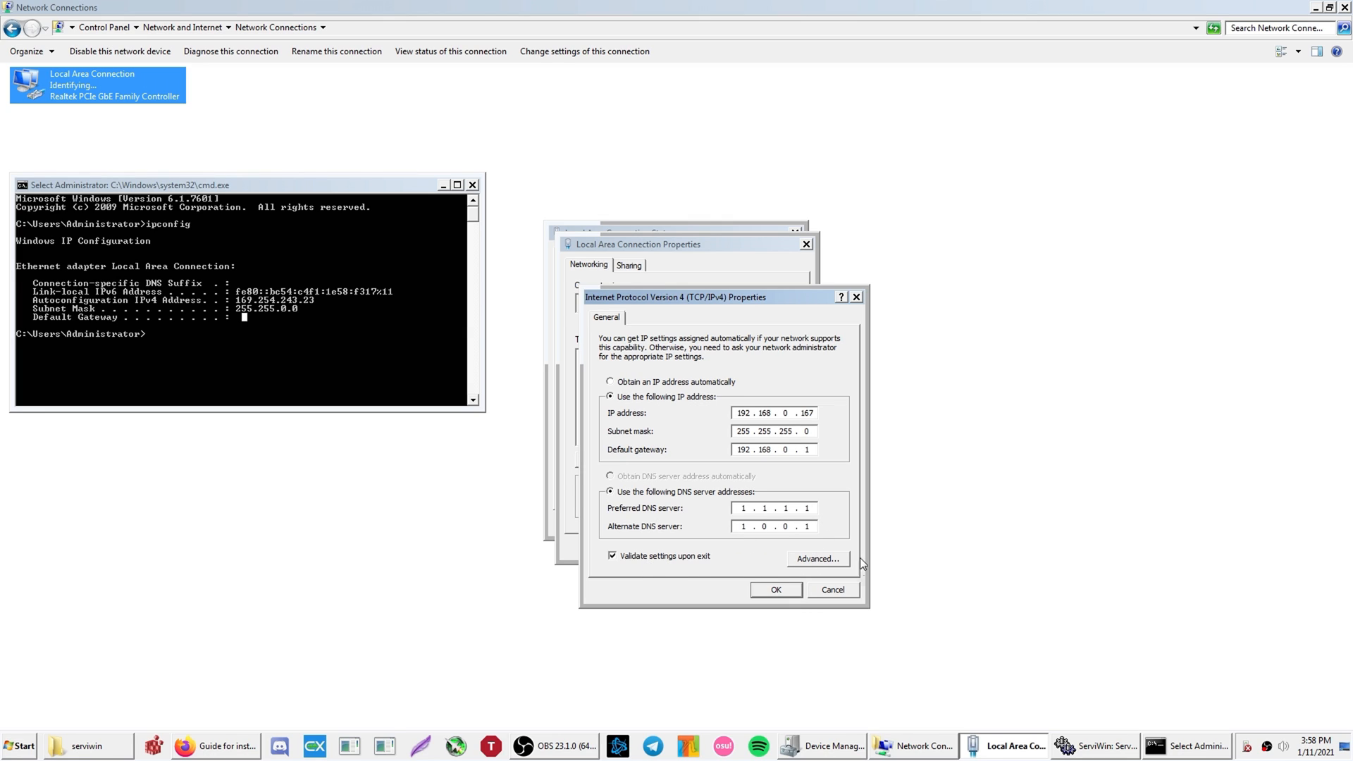
pyautogui.click(779, 594)
pyautogui.click(731, 551)
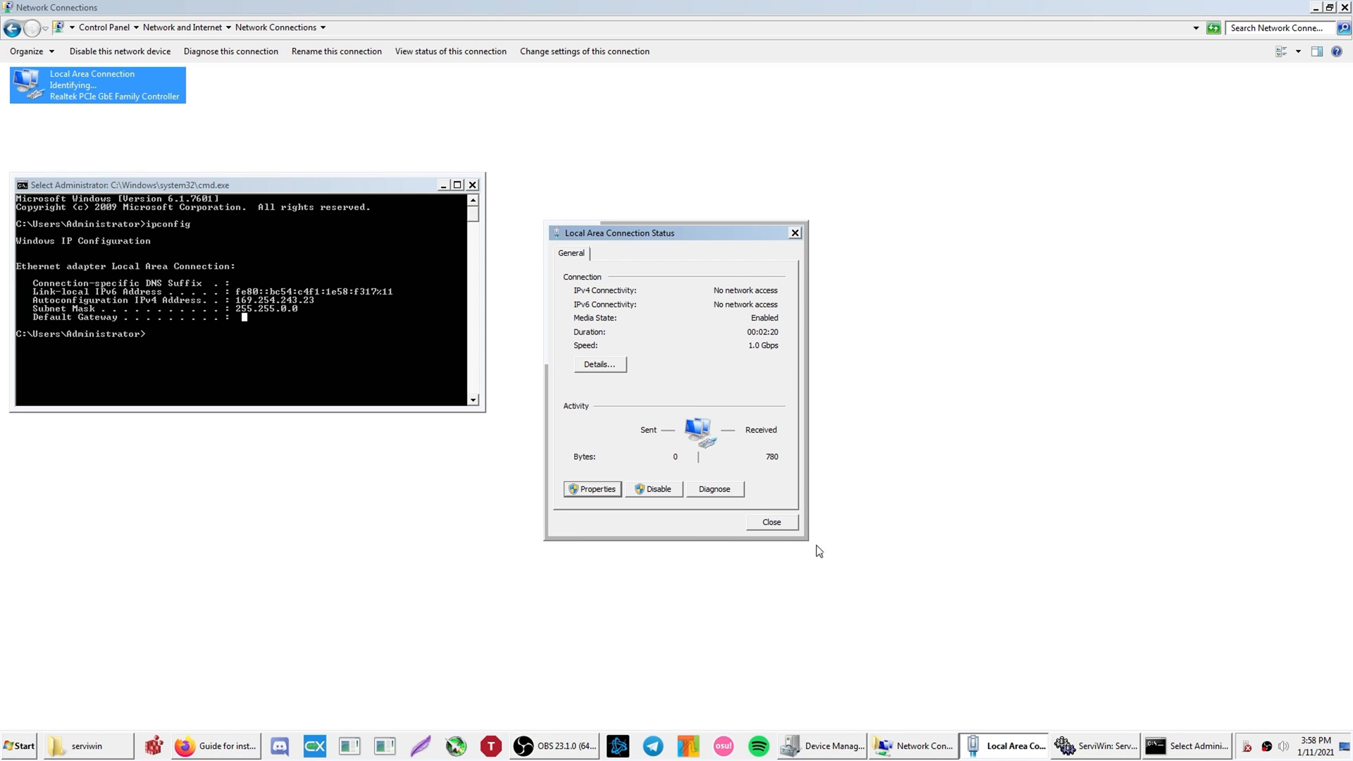
pyautogui.click(772, 523)
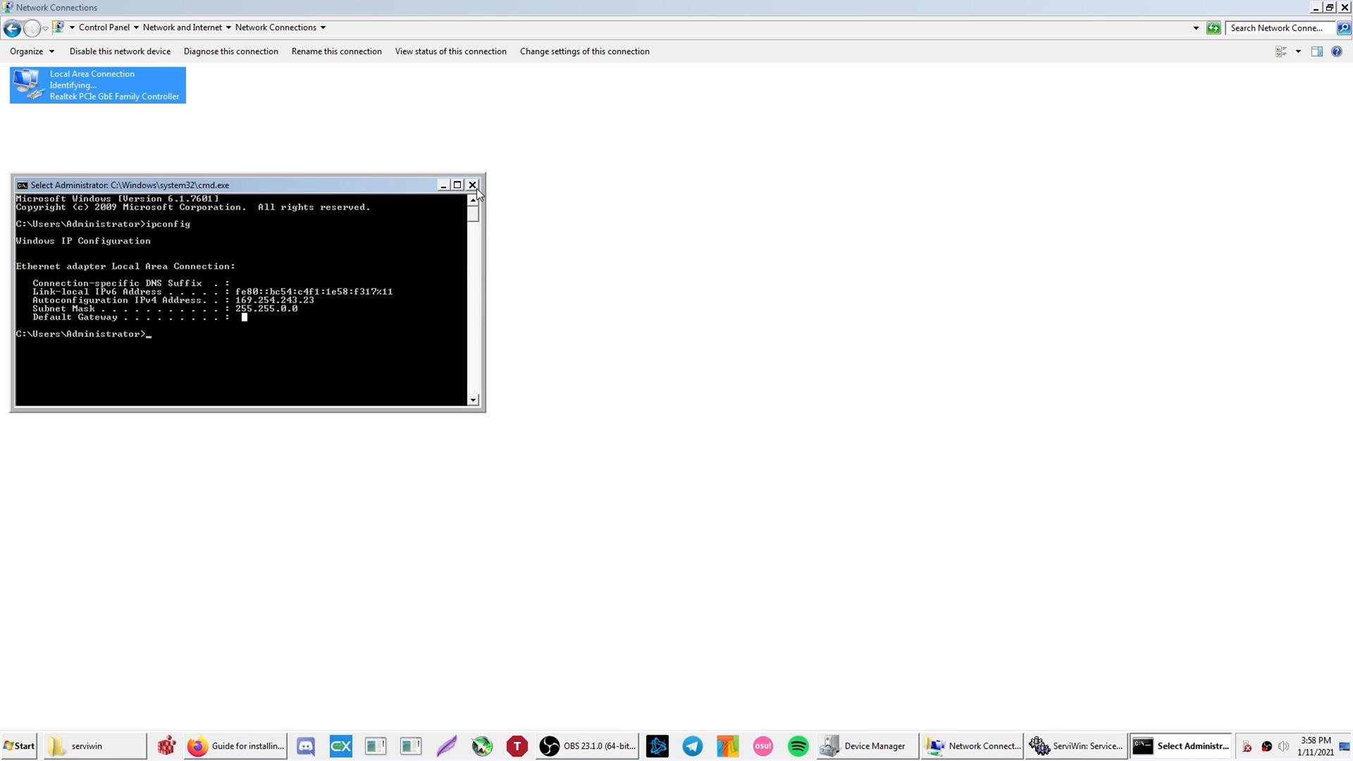
# Step: Run ipconfig again to check the connection's IP address, subnet mask and gateway, then close Command Prompt and Network Connections
pyautogui.write('i')
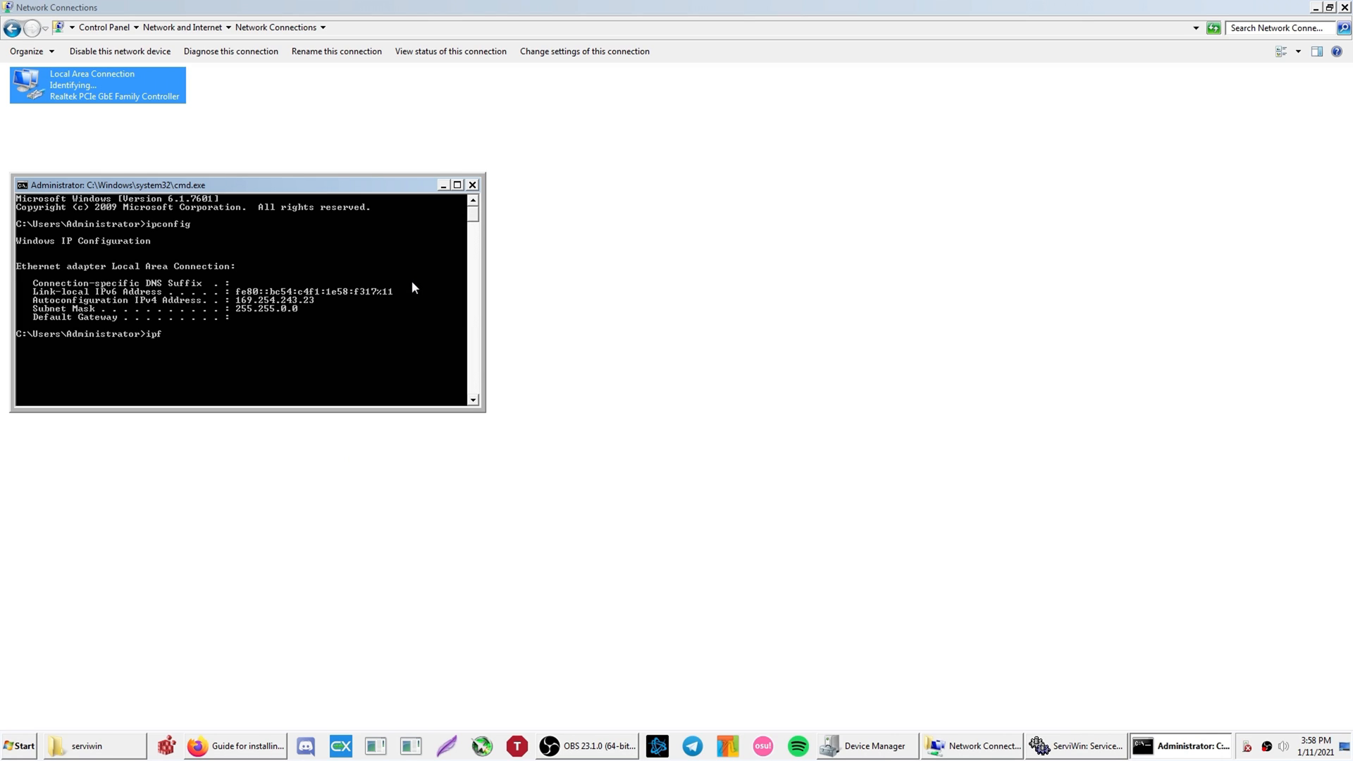
pyautogui.write('pconfig')
pyautogui.press('Return')
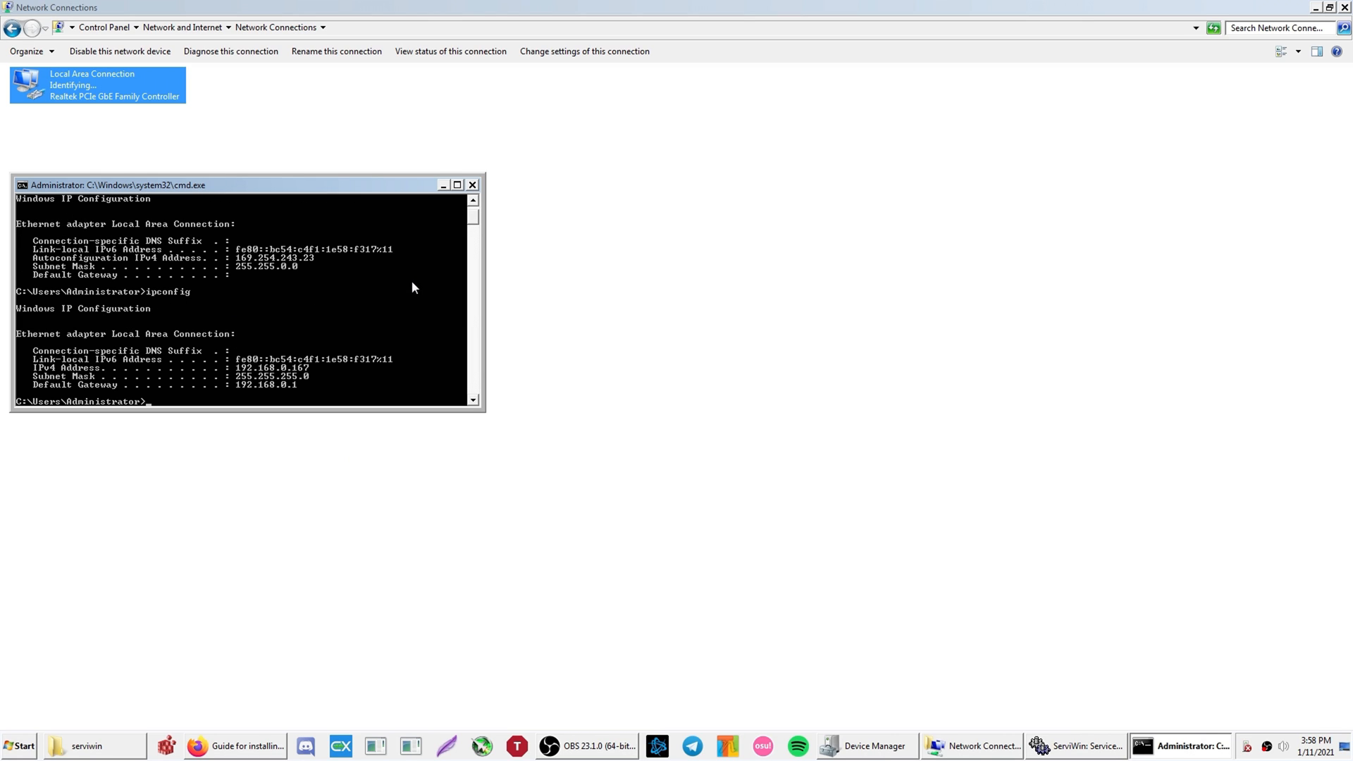
pyautogui.scroll(-2, 378, 358)
pyautogui.moveTo(285, 333); pyautogui.dragTo(192, 306)
pyautogui.click(340, 334)
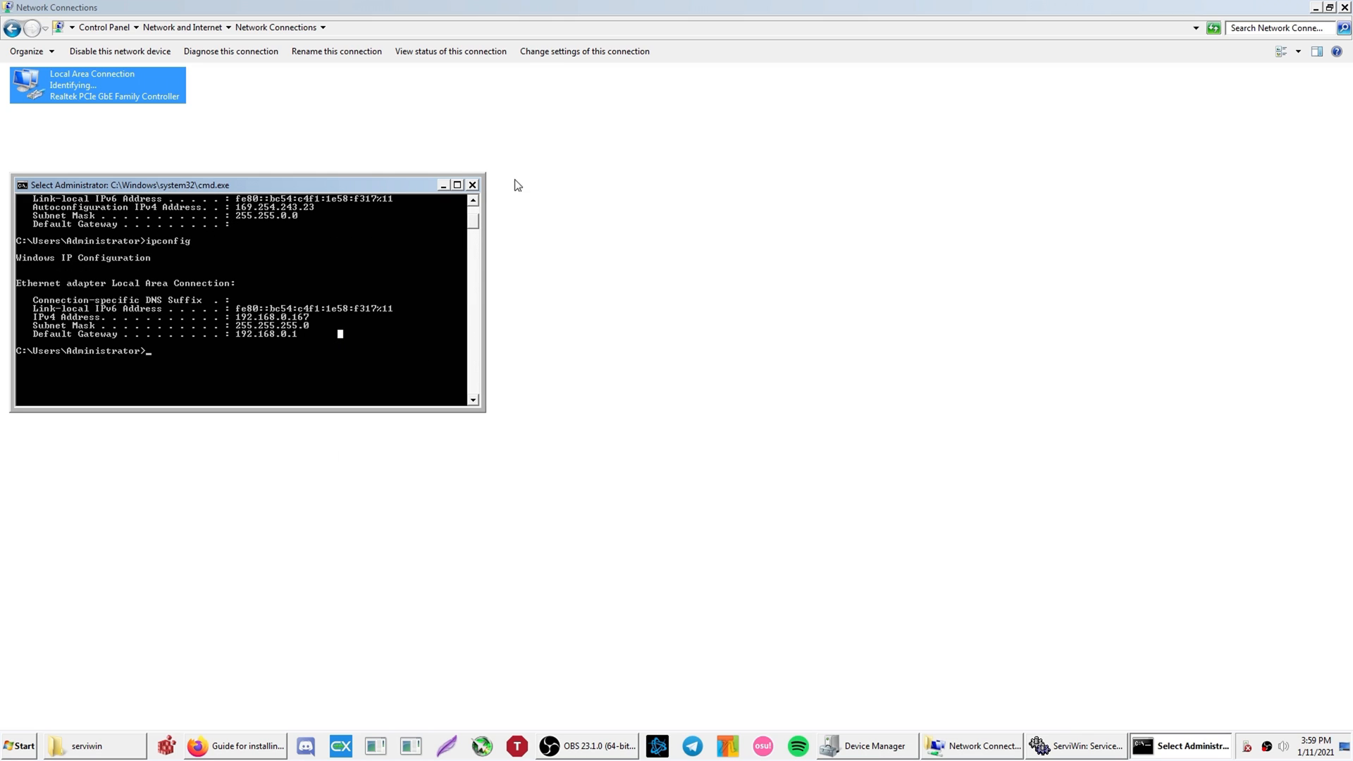
pyautogui.click(472, 185)
pyautogui.hotkey('alt', 'F4')
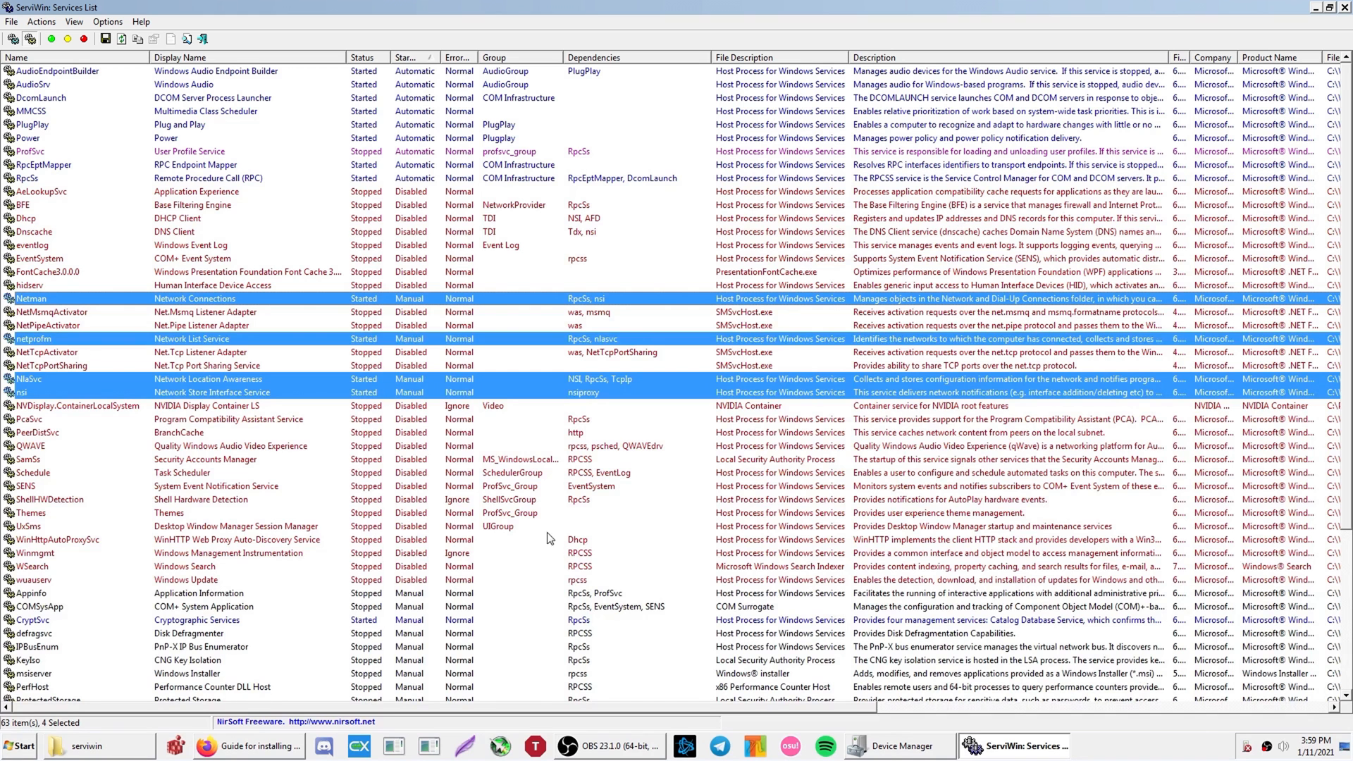
# Step: Switch to Firefox, load YouTube in a new tab to test the internet connection, and close that tab
pyautogui.click(241, 755)
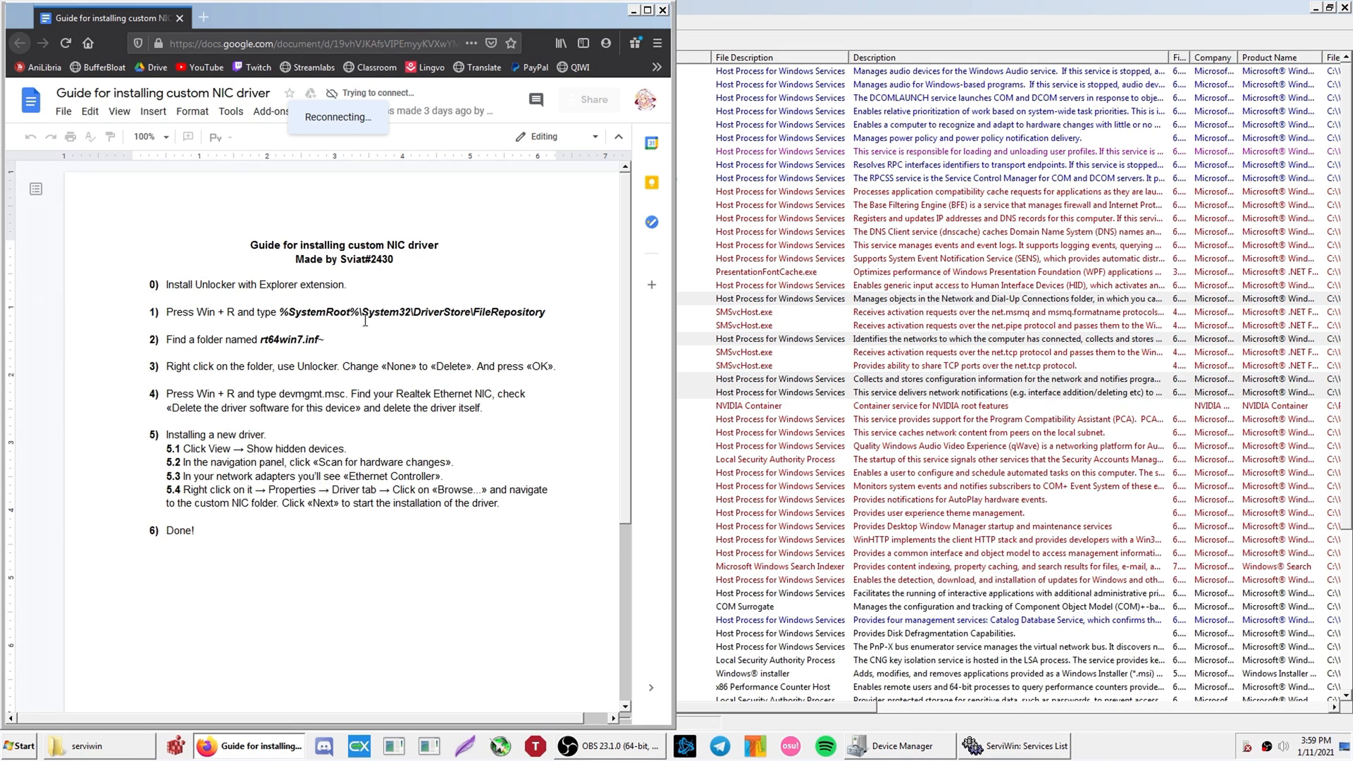
pyautogui.click(204, 24)
pyautogui.click(201, 67)
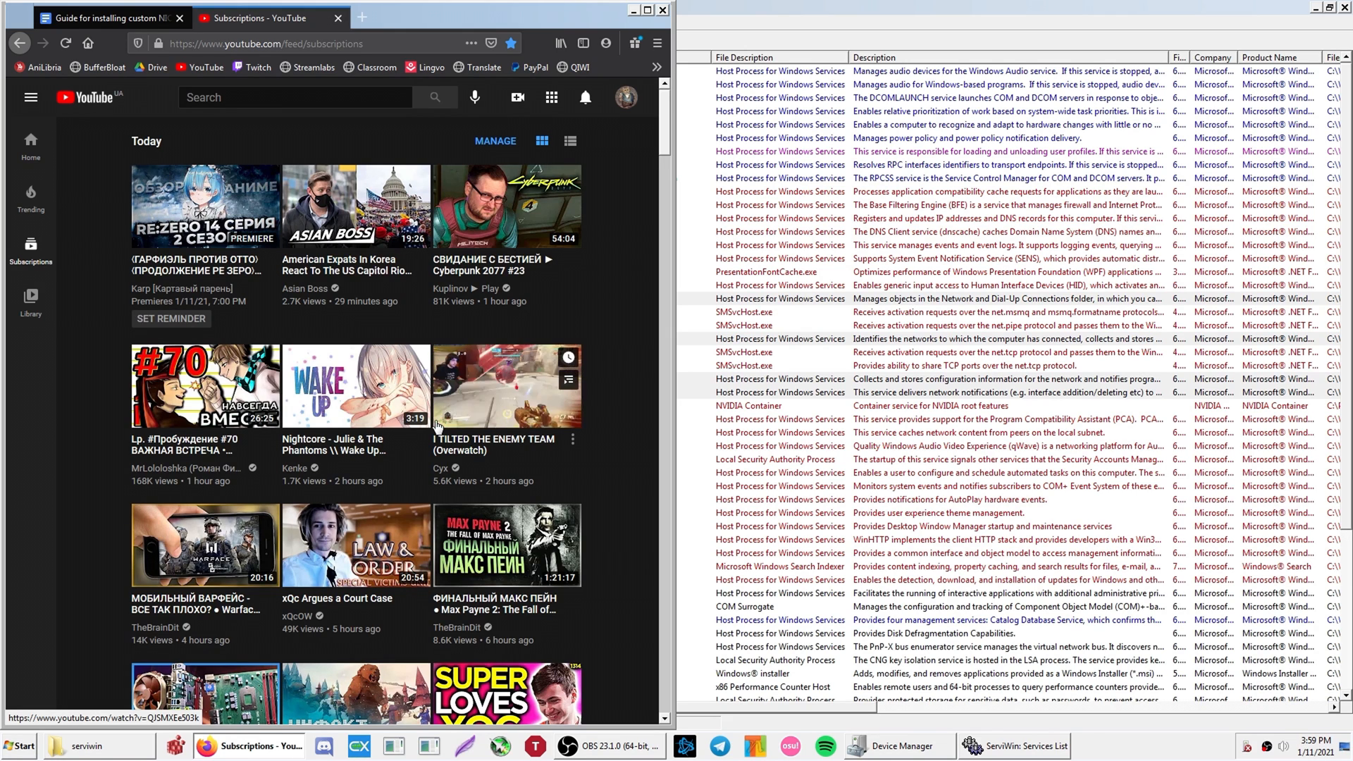
pyautogui.click(337, 19)
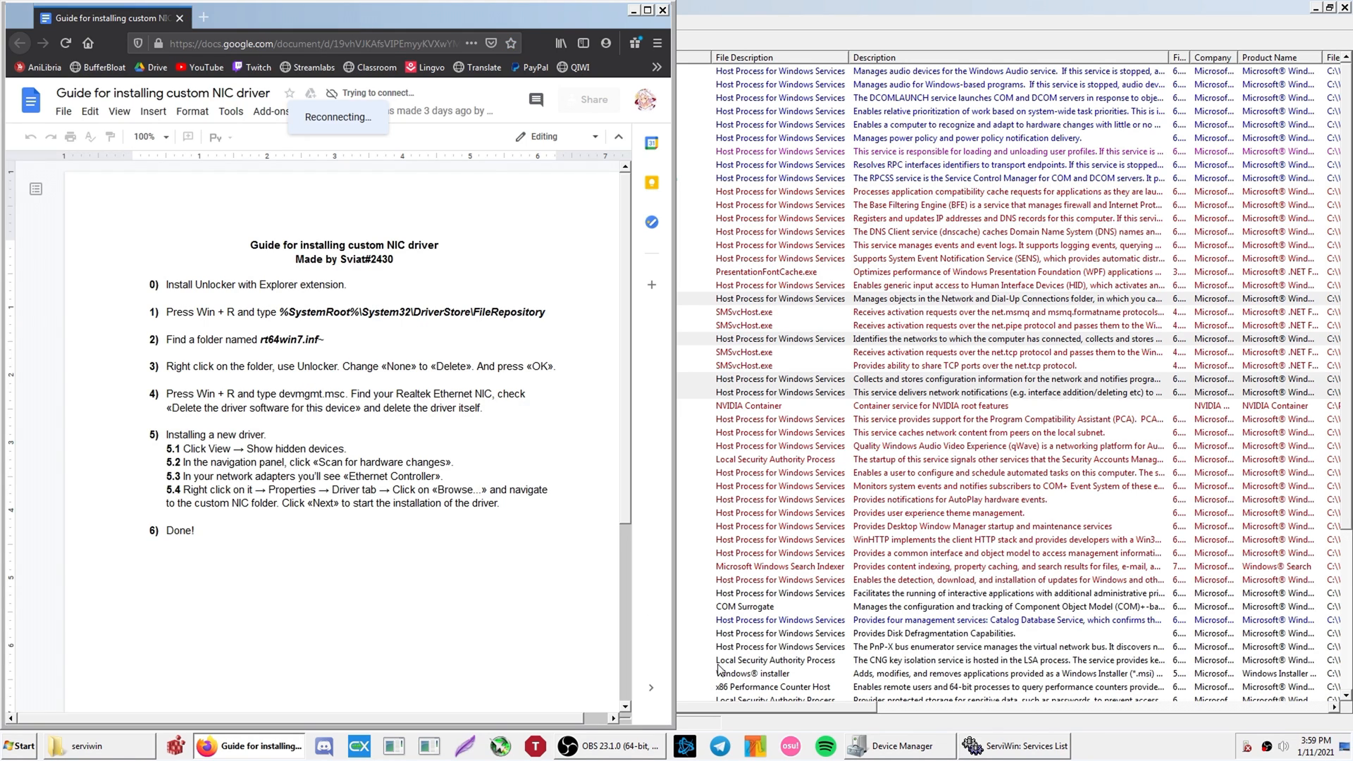
# Step: Open the Realtek PCIe GbE Family Controller's properties in Device Manager and examine its advanced settings from Wake on pattern match up to Receive Buffers
pyautogui.click(929, 747)
pyautogui.doubleClick(945, 474)
pyautogui.click(1012, 191)
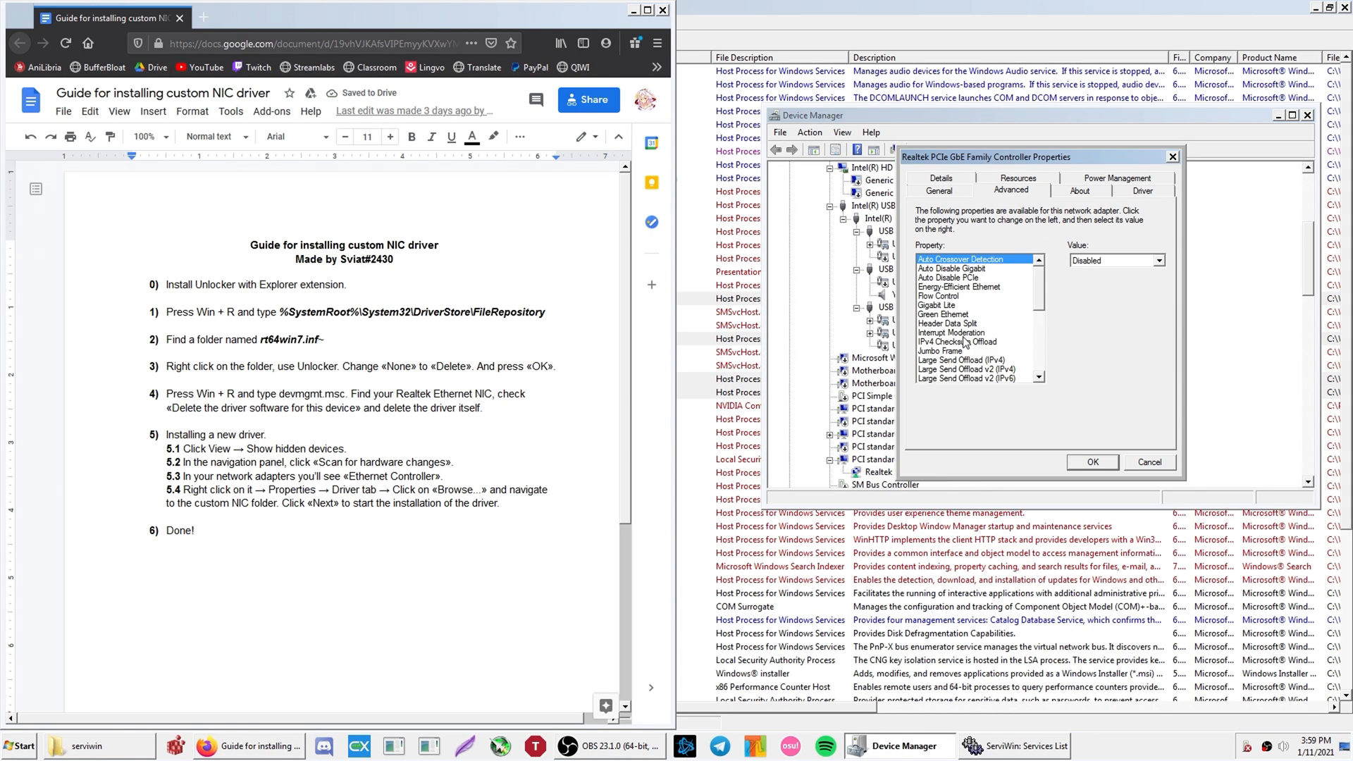
pyautogui.scroll(-5, 965, 343)
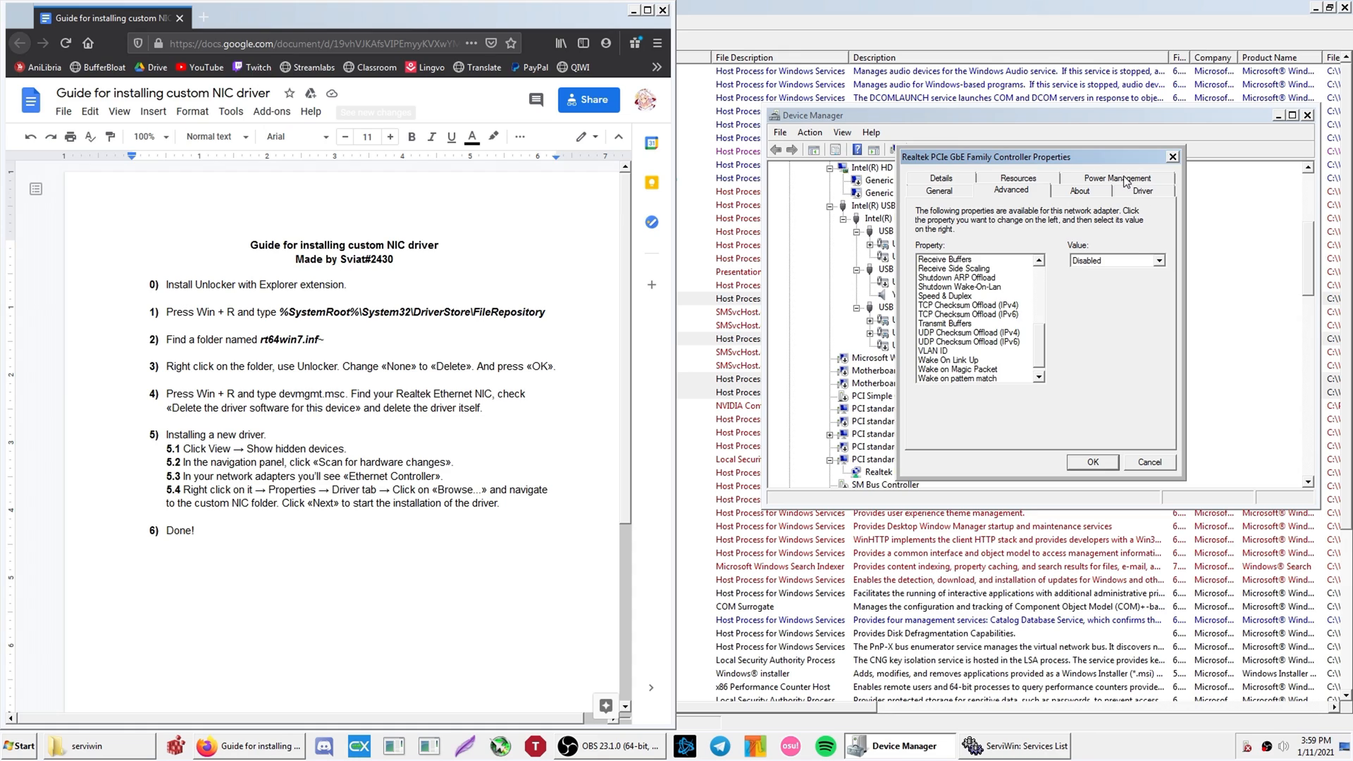
pyautogui.click(976, 379)
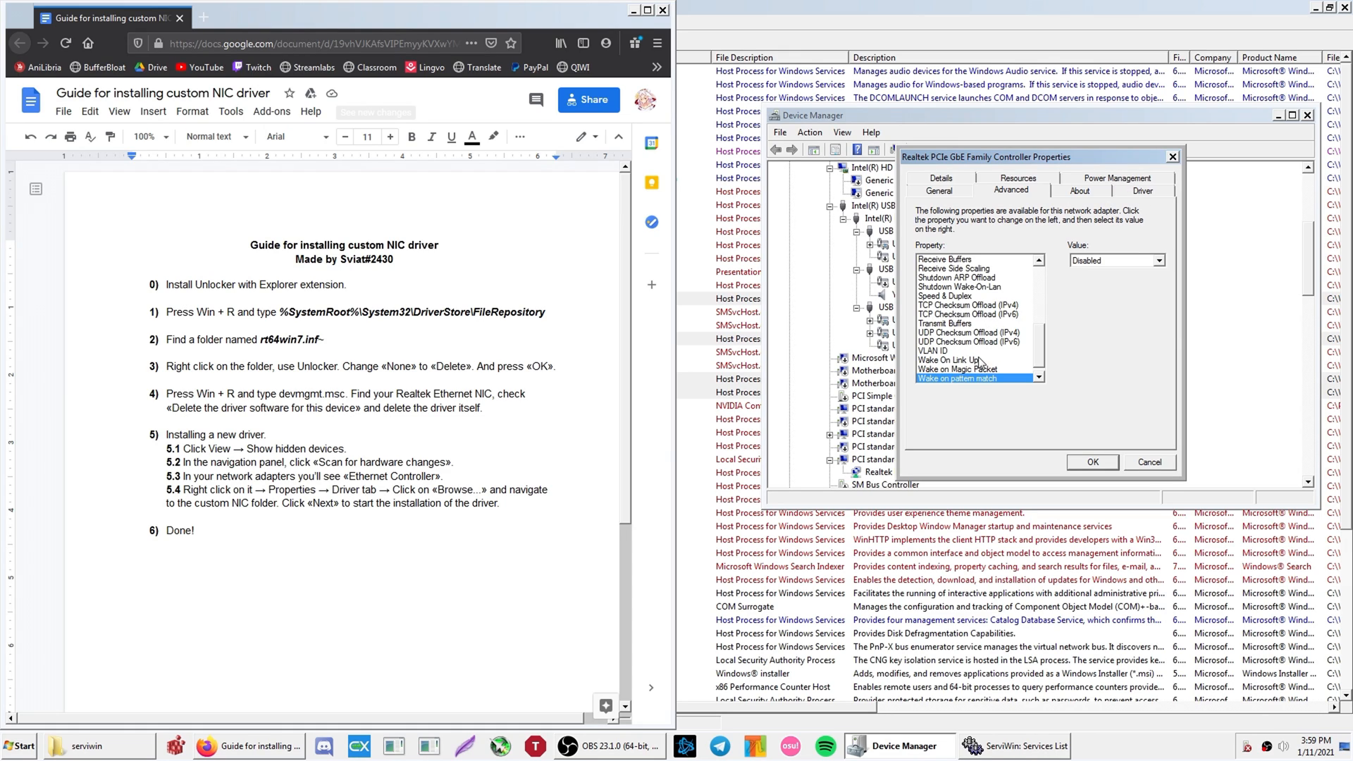
pyautogui.press('Up')
pyautogui.press('Up')
pyautogui.press('Up')
pyautogui.press('Up')
pyautogui.press('Up')
pyautogui.press('Up')
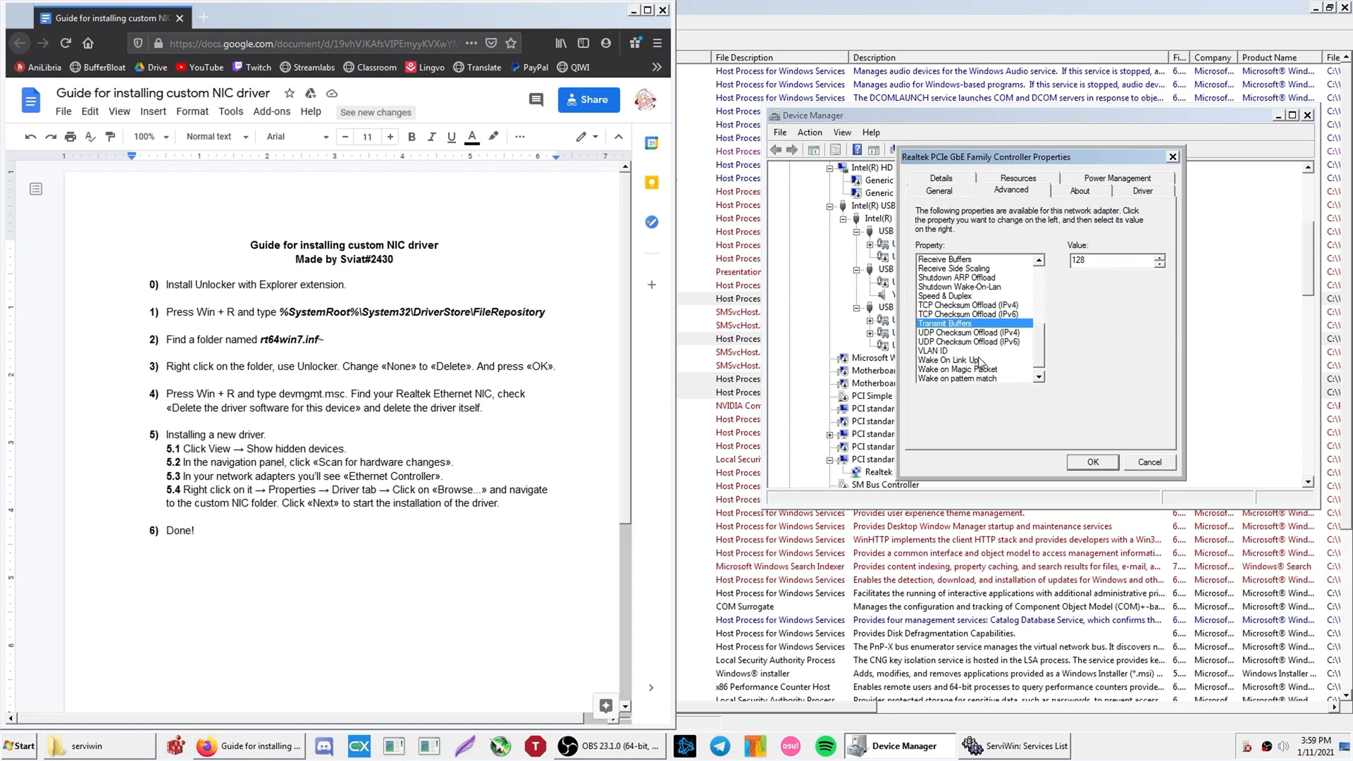
pyautogui.press('Up')
pyautogui.press('Up')
pyautogui.press('Up')
pyautogui.press('Up')
pyautogui.press('Up')
pyautogui.press('Up')
pyautogui.press('Up')
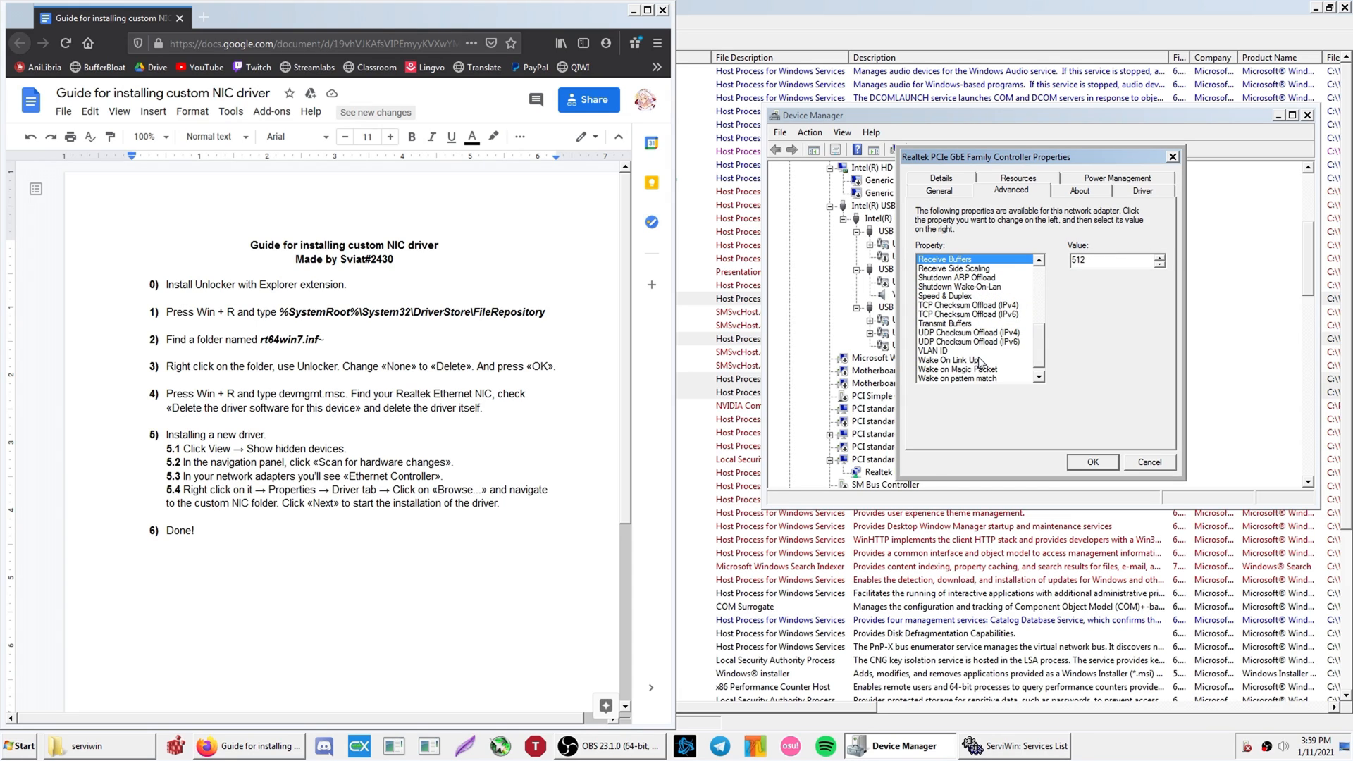
# Step: Check the adapter's power management options, return to its advanced settings, and close the properties without saving
pyautogui.click(1112, 180)
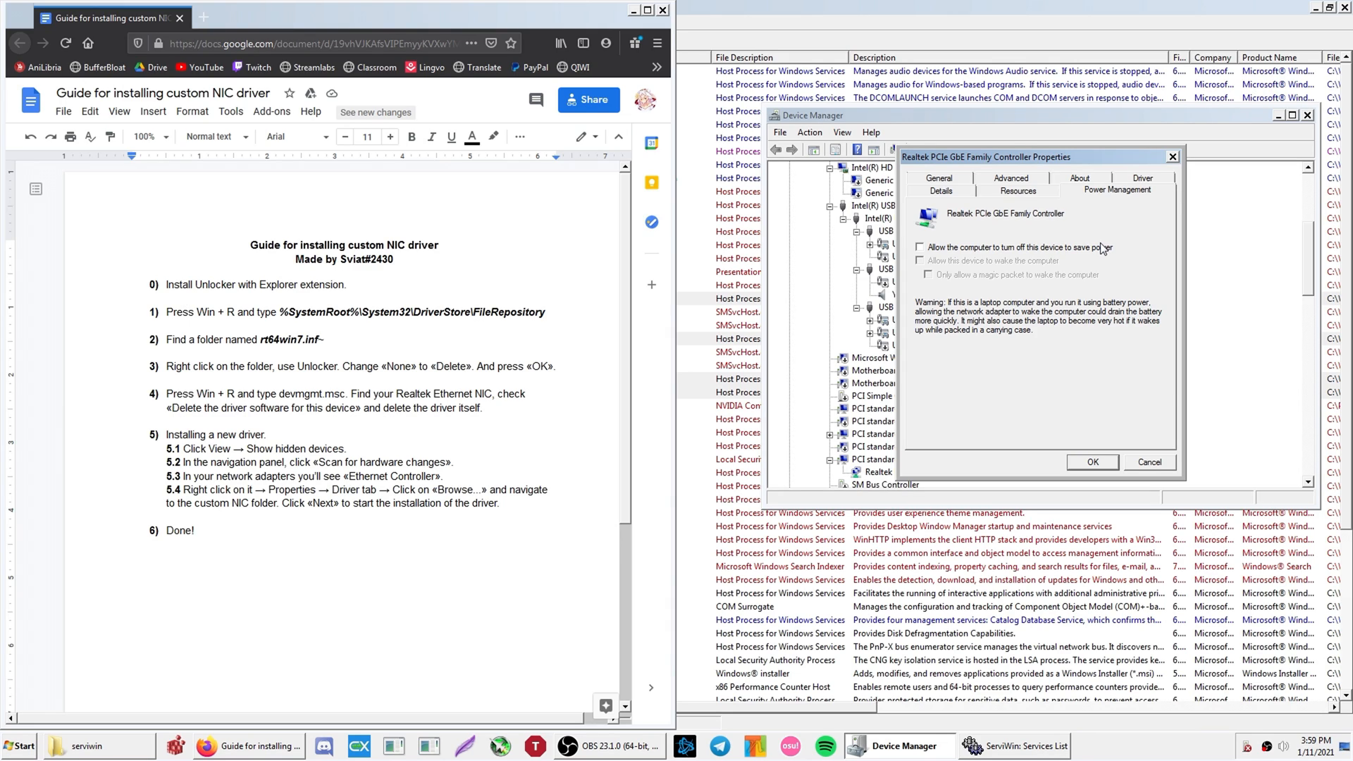
pyautogui.click(1017, 178)
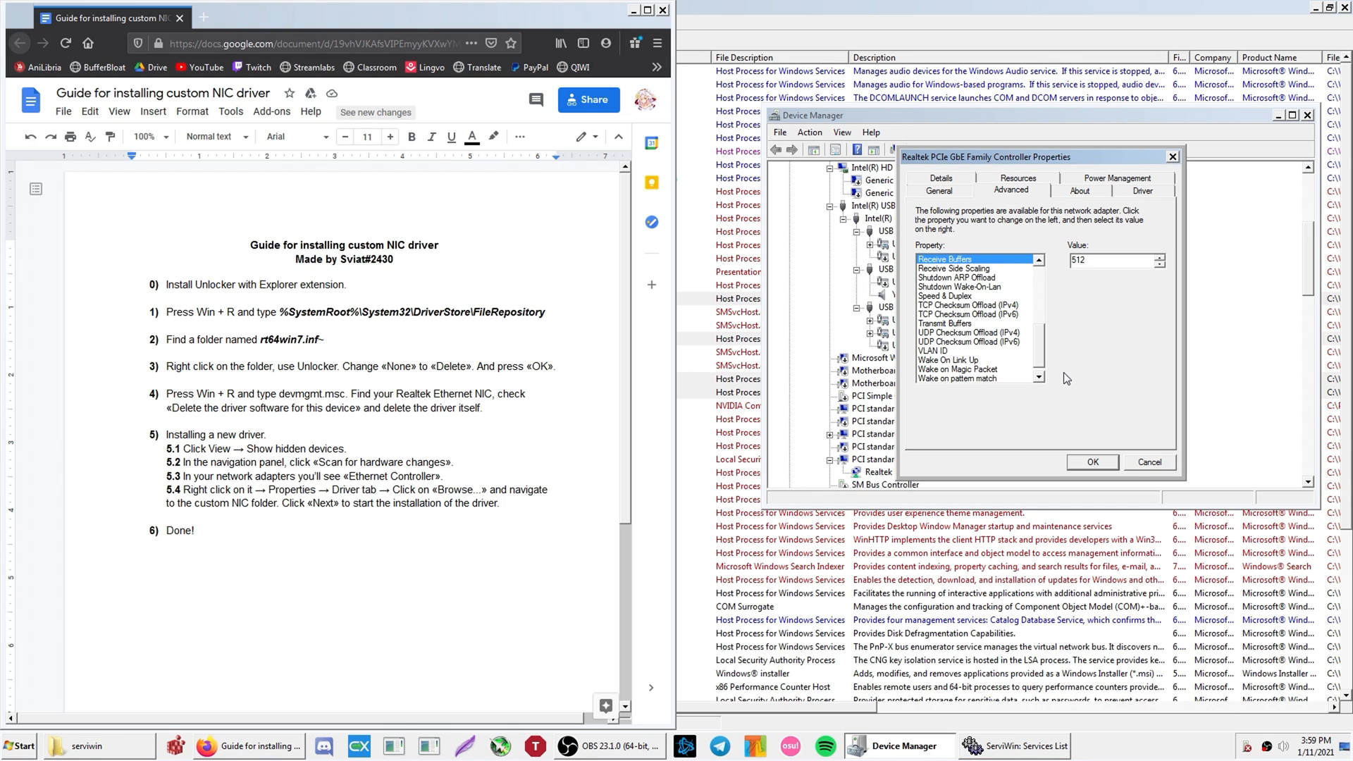
pyautogui.click(1149, 461)
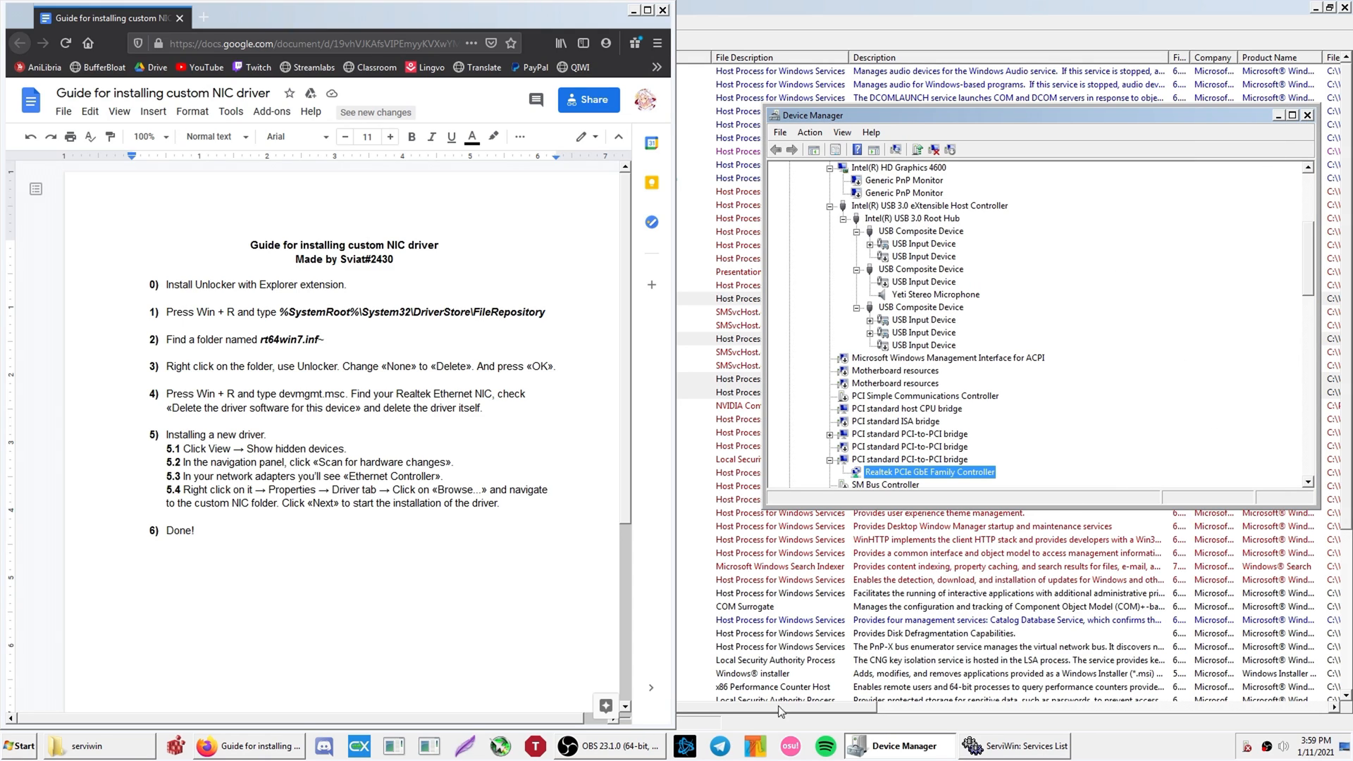
pyautogui.click(610, 750)
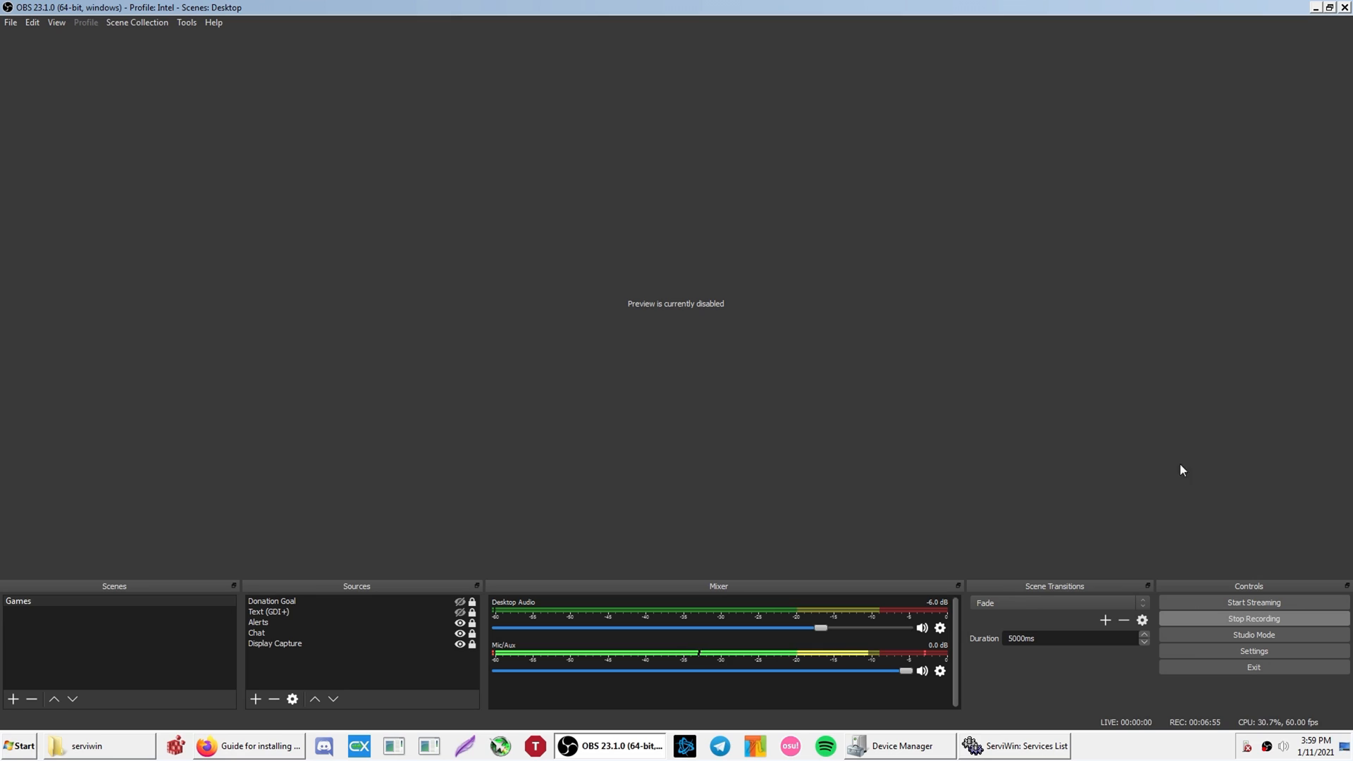